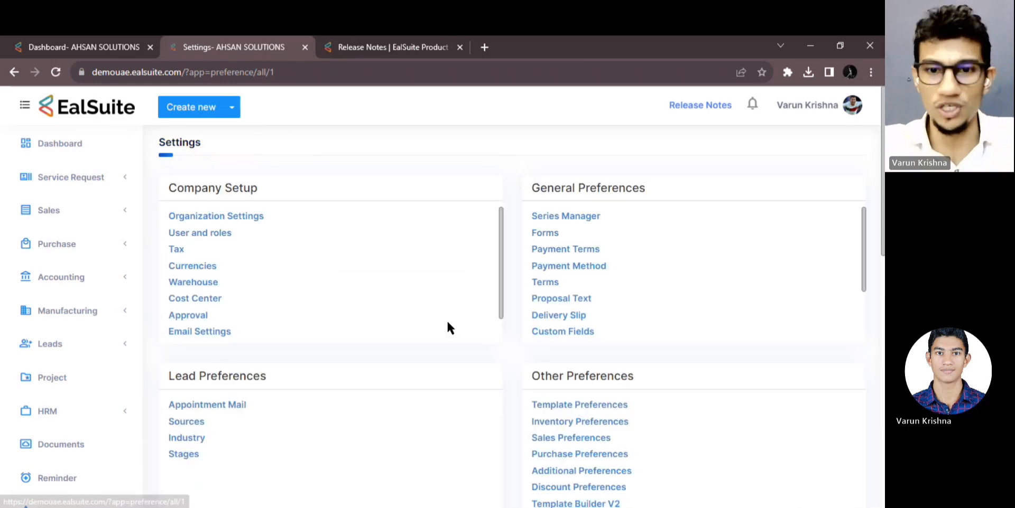
Step: Open the Discount Preferences and keep the Quote module's discount method at Line Wise
{"action": "left_click", "coordinate": [565, 489]}
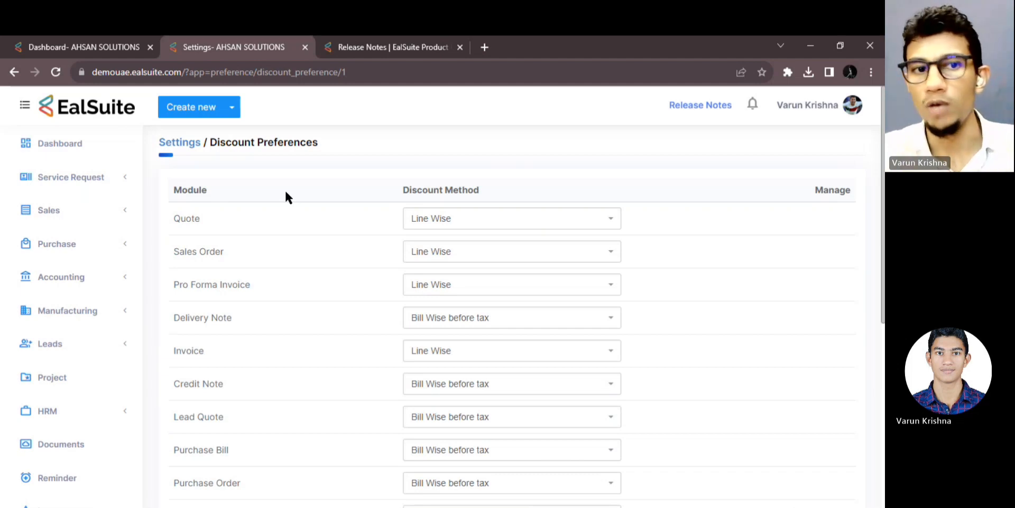
{"action": "left_click", "coordinate": [425, 223]}
{"action": "left_click", "coordinate": [426, 262]}
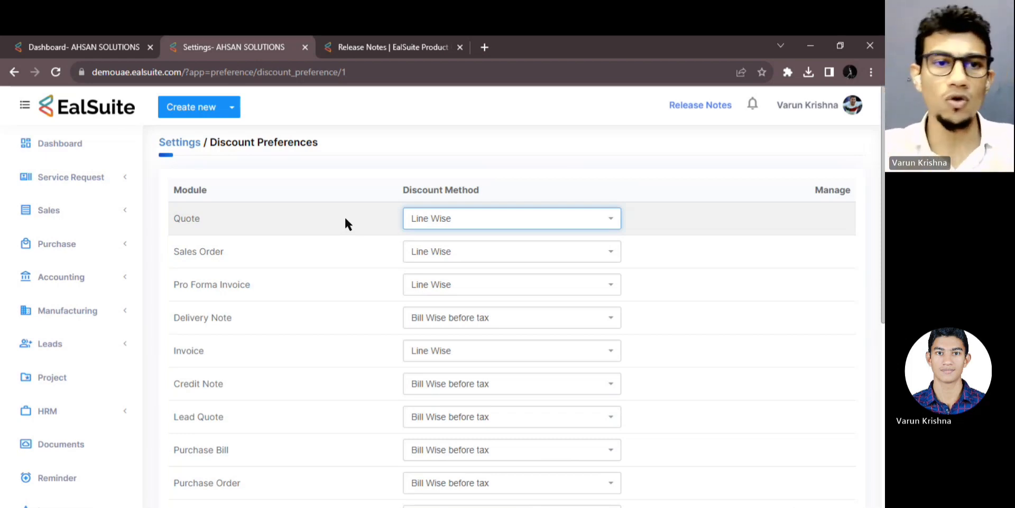
{"action": "left_click", "coordinate": [441, 221]}
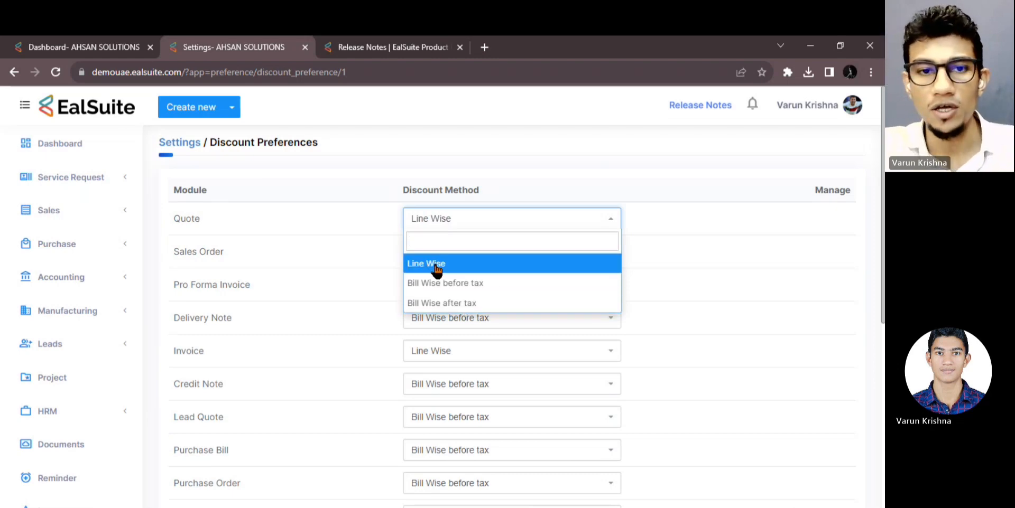
{"action": "left_click", "coordinate": [442, 268]}
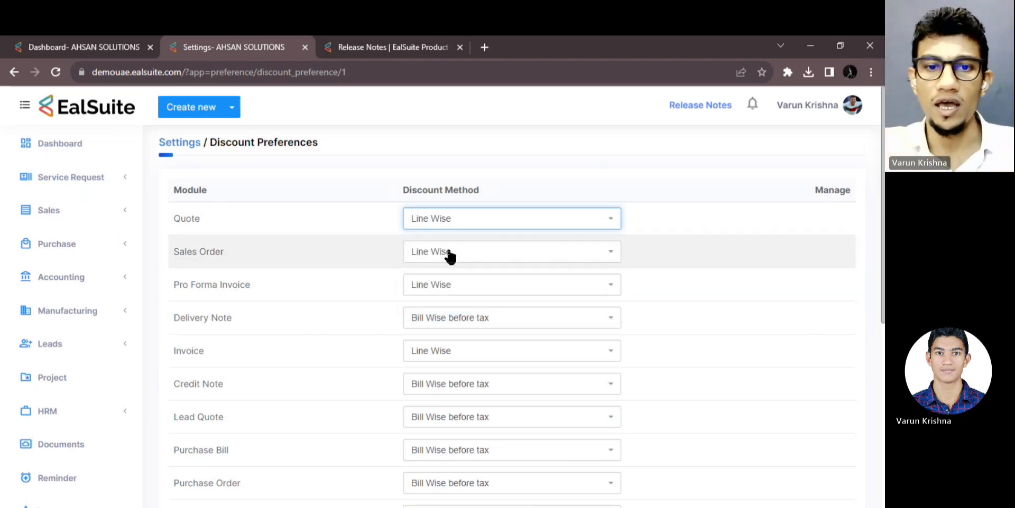
Step: Set the discount method to Bill Wise before tax for Sales Order and Bill Wise after tax for Invoice, and save both rows
{"action": "left_click", "coordinate": [447, 255]}
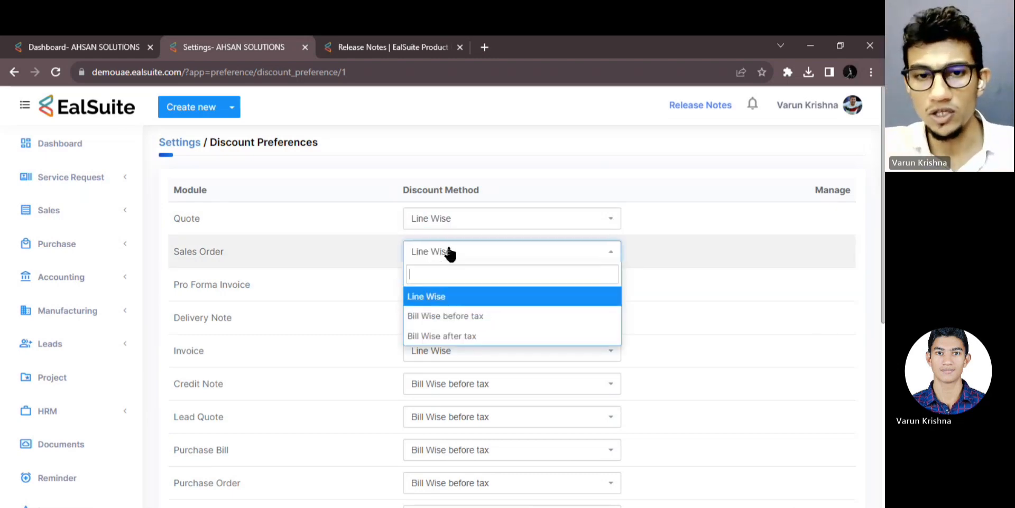
{"action": "left_click", "coordinate": [446, 317]}
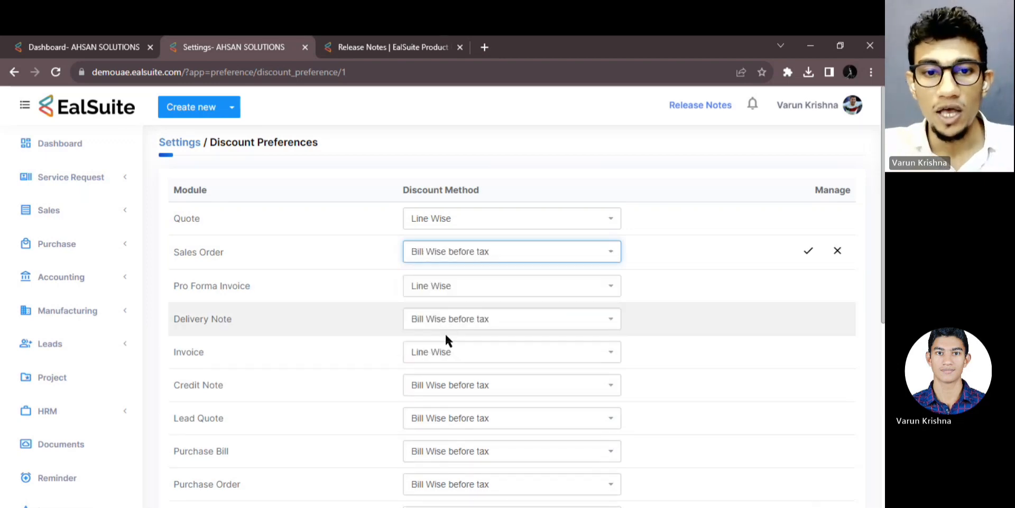
{"action": "left_click", "coordinate": [444, 358]}
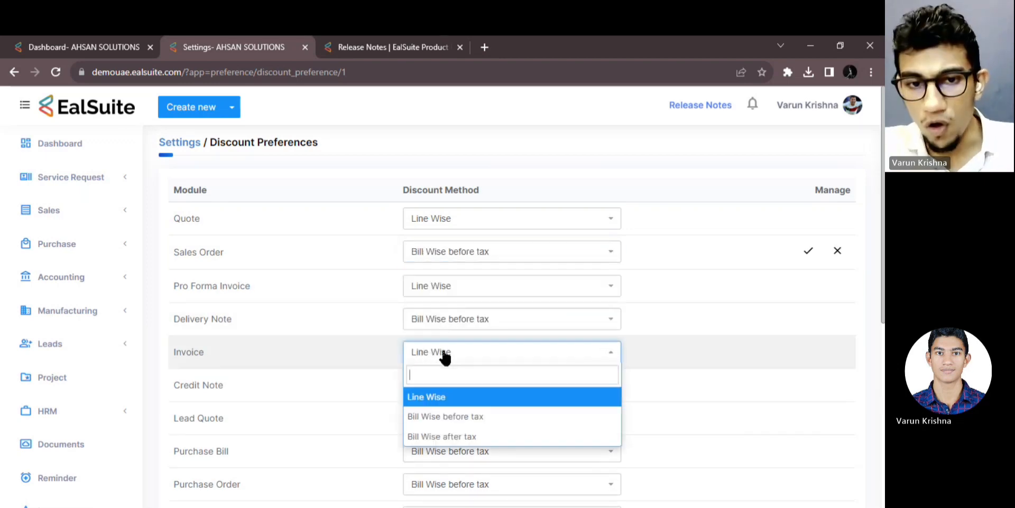
{"action": "left_click", "coordinate": [446, 437]}
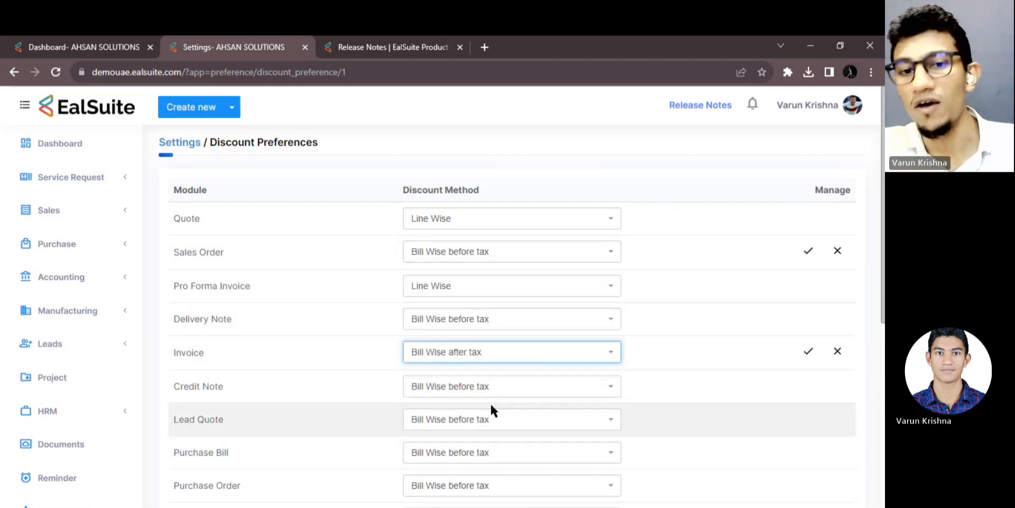
{"action": "left_click", "coordinate": [807, 253]}
{"action": "left_click", "coordinate": [808, 351]}
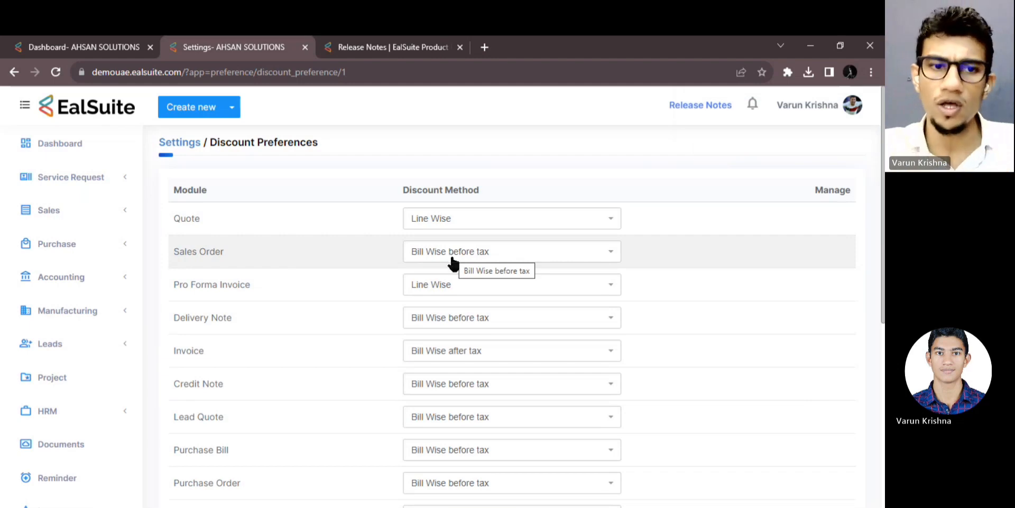
Step: Move the Release Notes page to the front of the open browser pages and return to Discount Preferences
{"action": "left_click", "coordinate": [433, 50]}
{"action": "left_click_drag", "start_coordinate": [427, 52], "coordinate": [229, 54]}
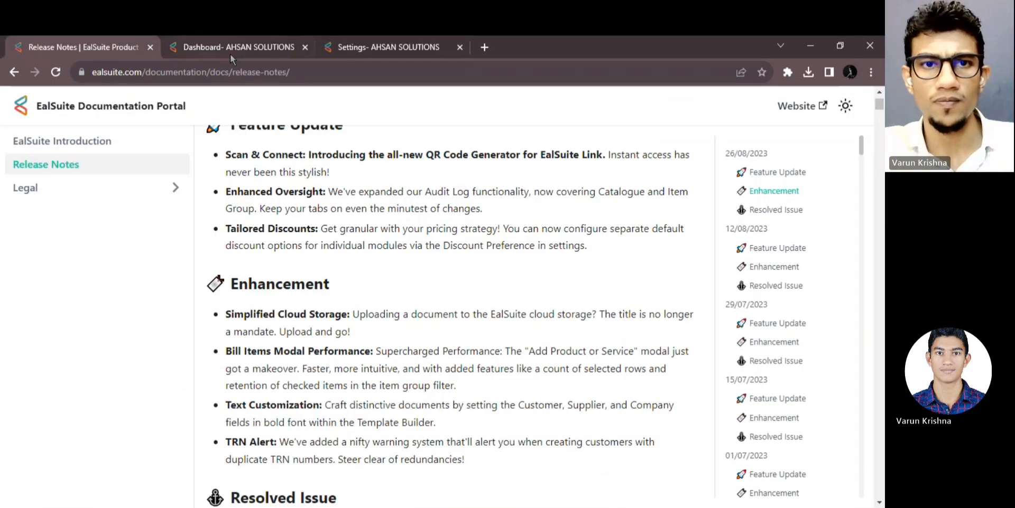
{"action": "left_click", "coordinate": [380, 58]}
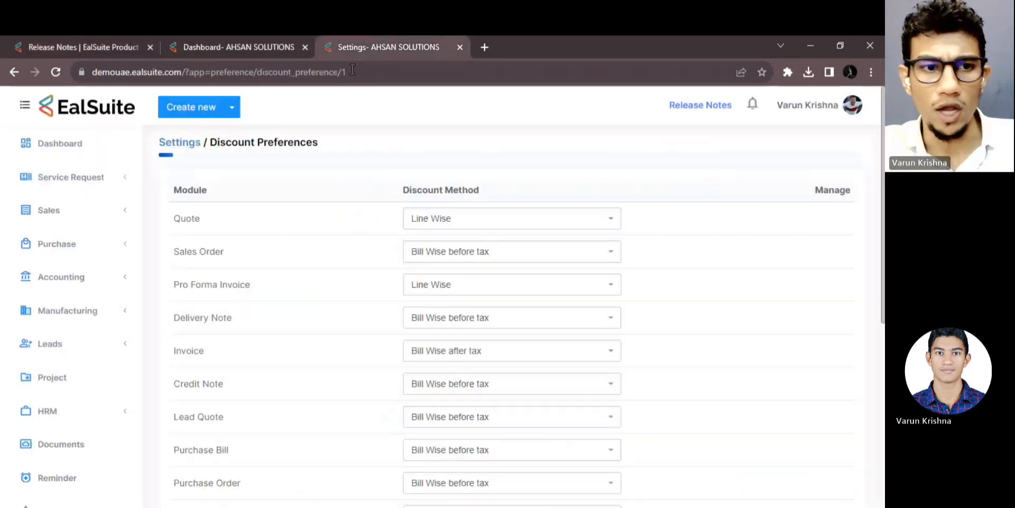
Step: Open the Quotes, Sales Order and Invoices lists of the Sales module in separate browser tabs
{"action": "left_click", "coordinate": [70, 223]}
{"action": "middle_click", "coordinate": [48, 384]}
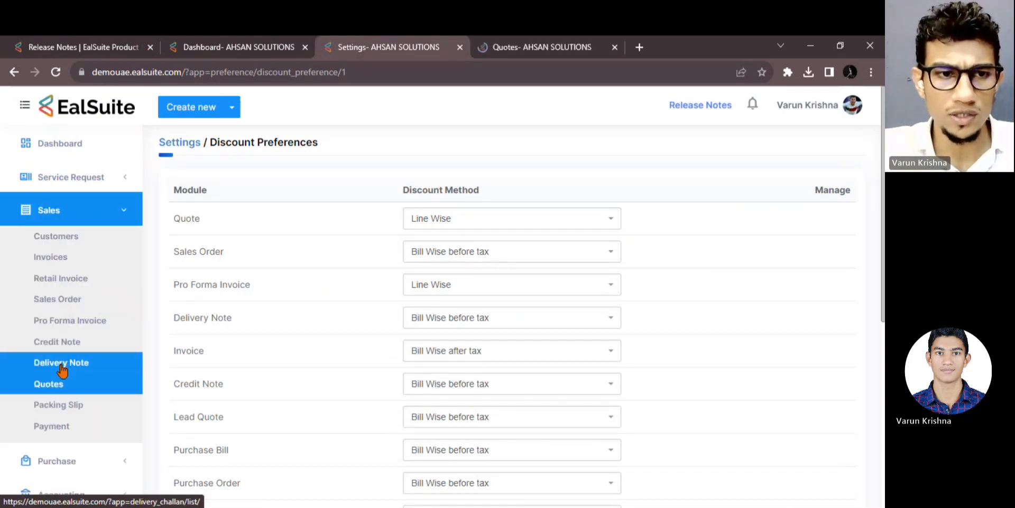
{"action": "middle_click", "coordinate": [80, 301]}
{"action": "middle_click", "coordinate": [78, 257]}
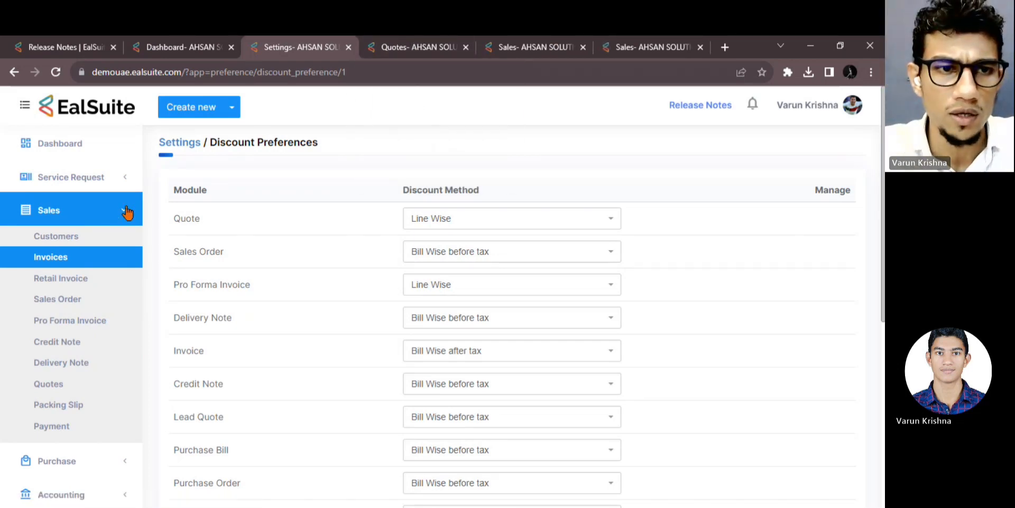
{"action": "left_click", "coordinate": [126, 210]}
Step: Open the Settings page in a new browser tab and go to its Forms preferences
{"action": "scroll", "coordinate": [87, 407], "scroll_direction": "down", "scroll_amount": 2}
{"action": "scroll", "coordinate": [89, 407], "scroll_direction": "down", "scroll_amount": 1}
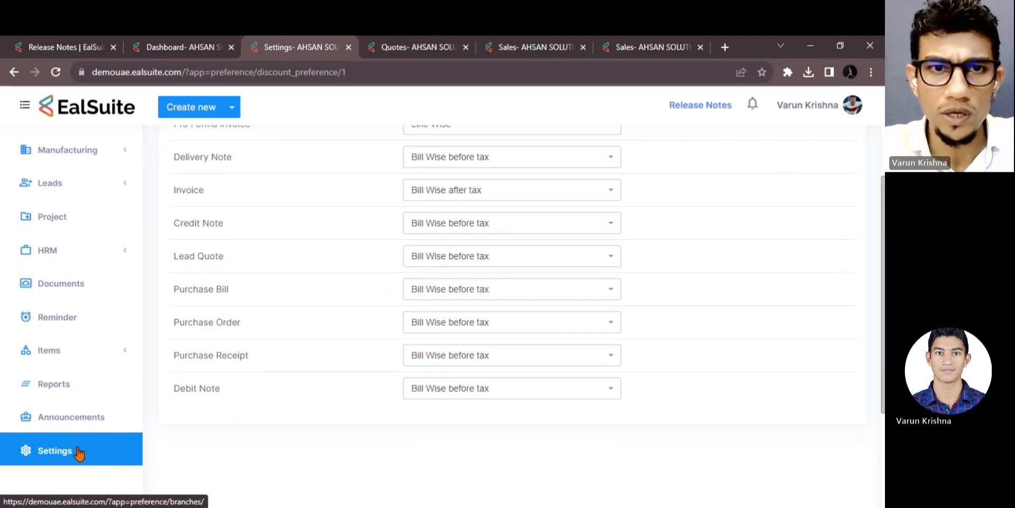
{"action": "middle_click", "coordinate": [72, 450]}
{"action": "left_click", "coordinate": [657, 51]}
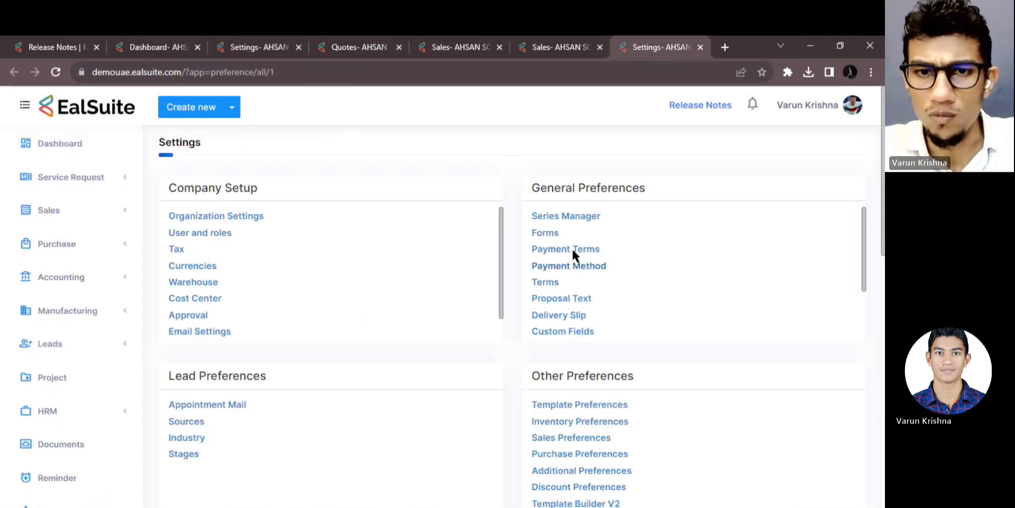
{"action": "left_click", "coordinate": [549, 234]}
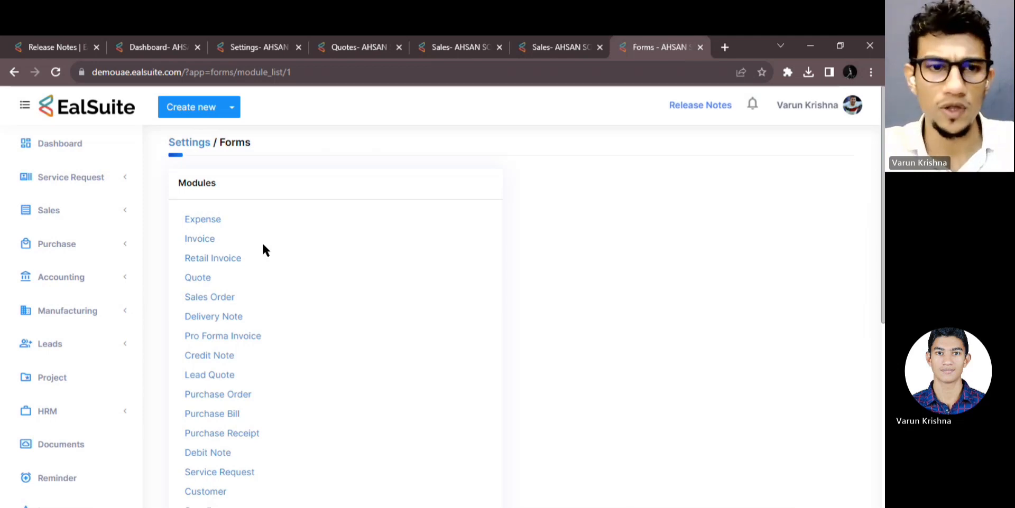
Step: Open the form lists of the Quote, Sales Order and Invoice modules in separate browser tabs
{"action": "middle_click", "coordinate": [205, 279]}
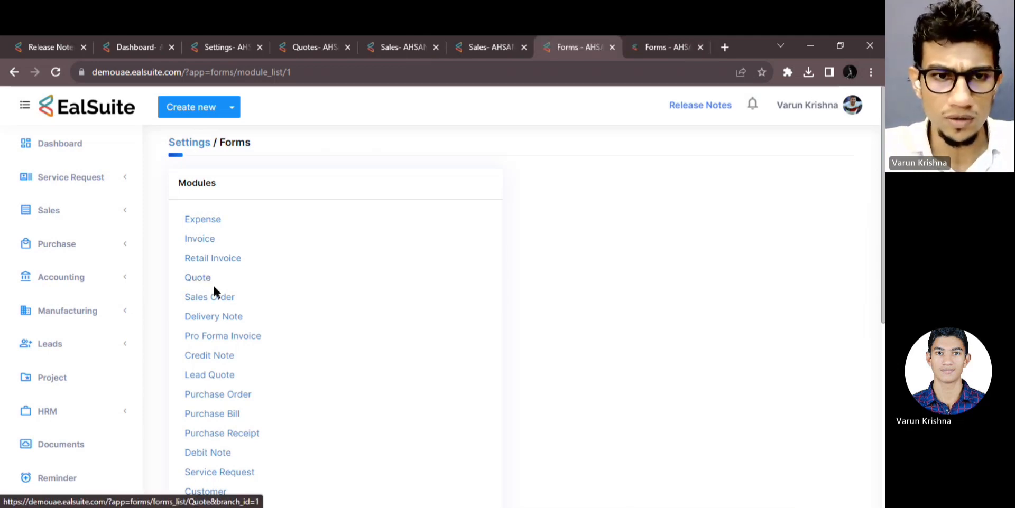
{"action": "middle_click", "coordinate": [206, 256]}
{"action": "middle_click", "coordinate": [207, 246]}
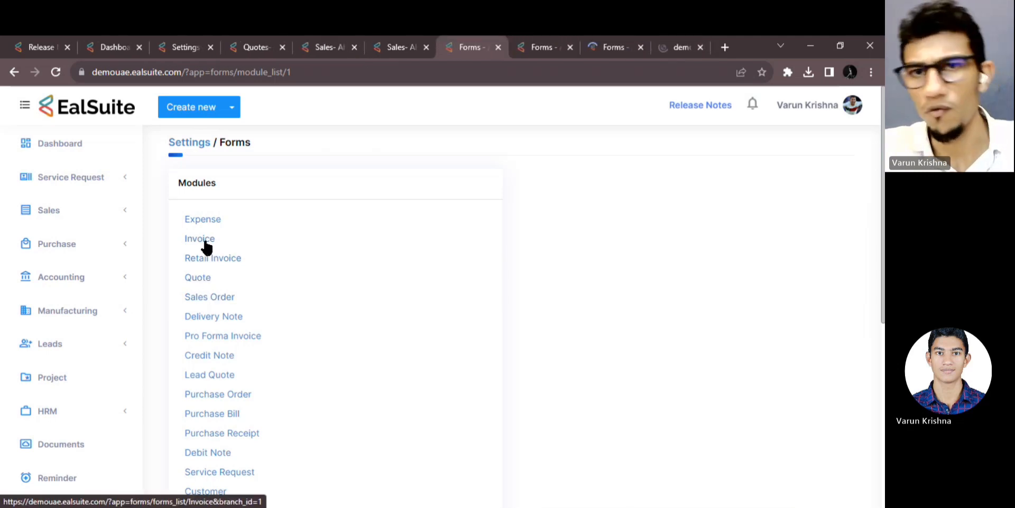
Step: Check that the Quote form includes the Discount Method field, submit the form and close its page
{"action": "left_click", "coordinate": [533, 50]}
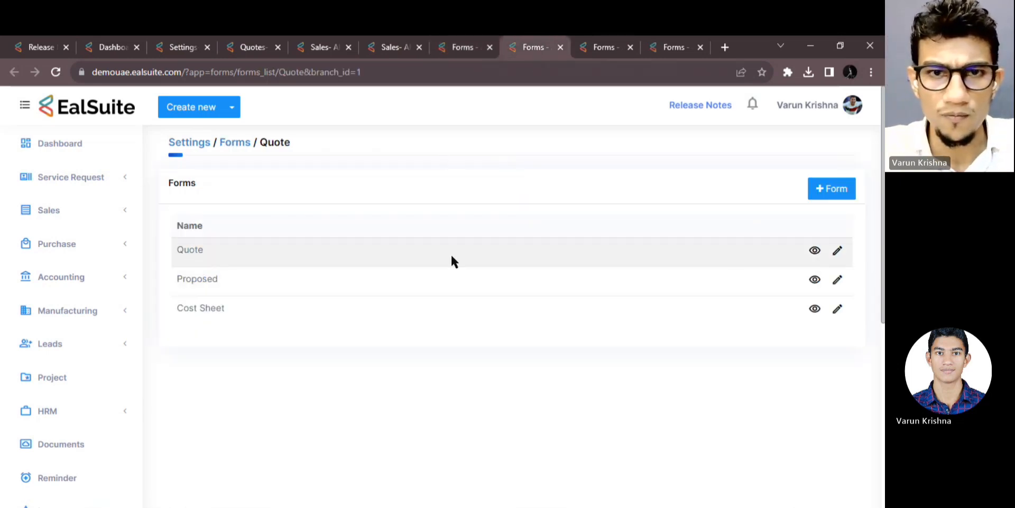
{"action": "left_click", "coordinate": [837, 251]}
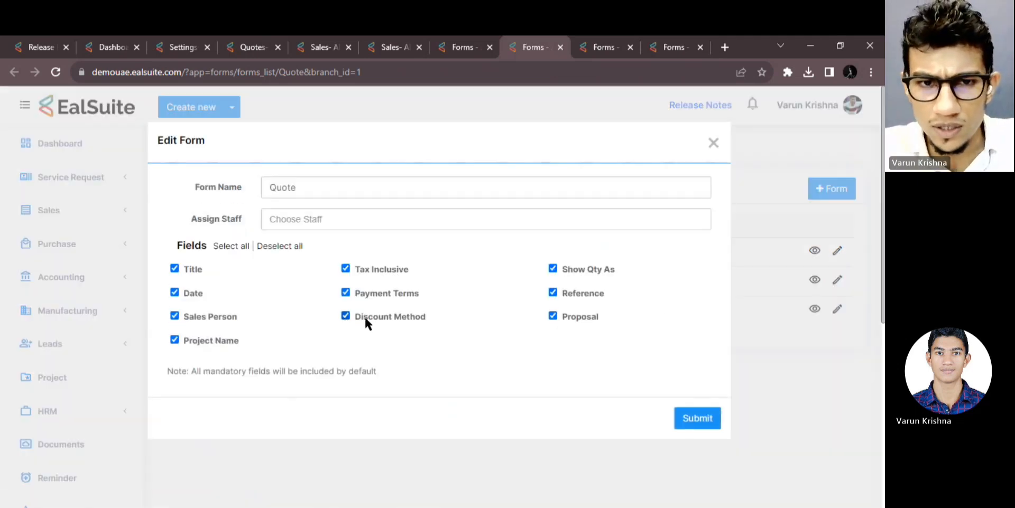
{"action": "left_click", "coordinate": [698, 419]}
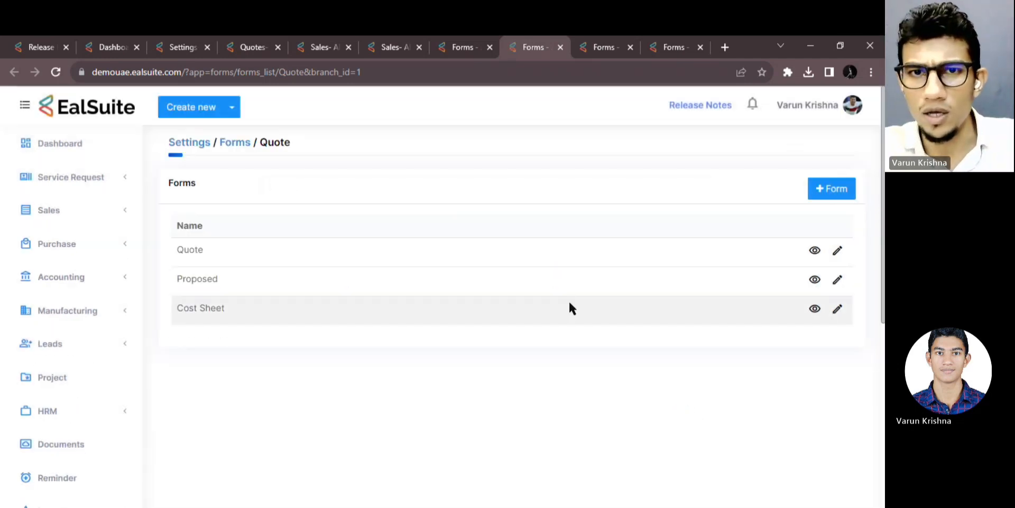
{"action": "left_click", "coordinate": [560, 47]}
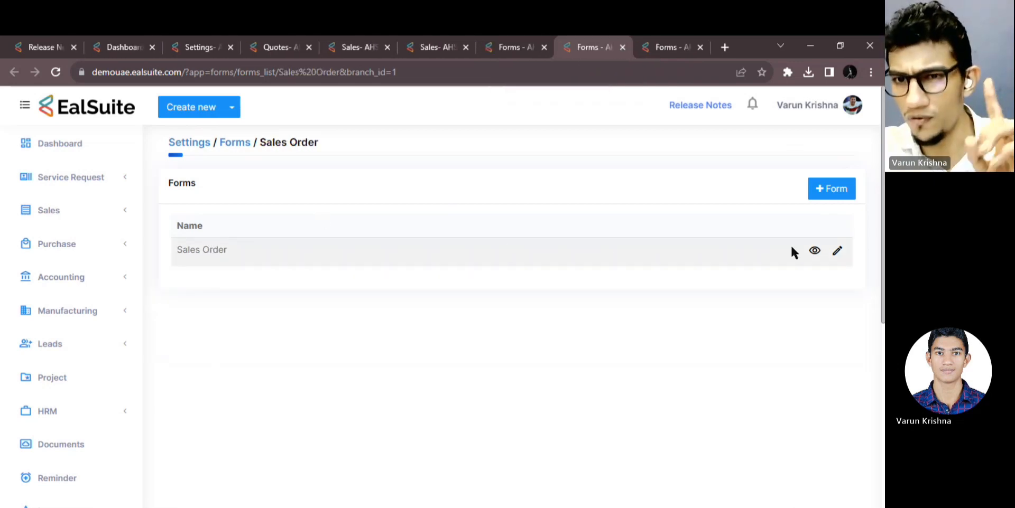
Step: Check that the Sales Order form includes the Discount Method field, submit the form and close its page
{"action": "left_click", "coordinate": [837, 250]}
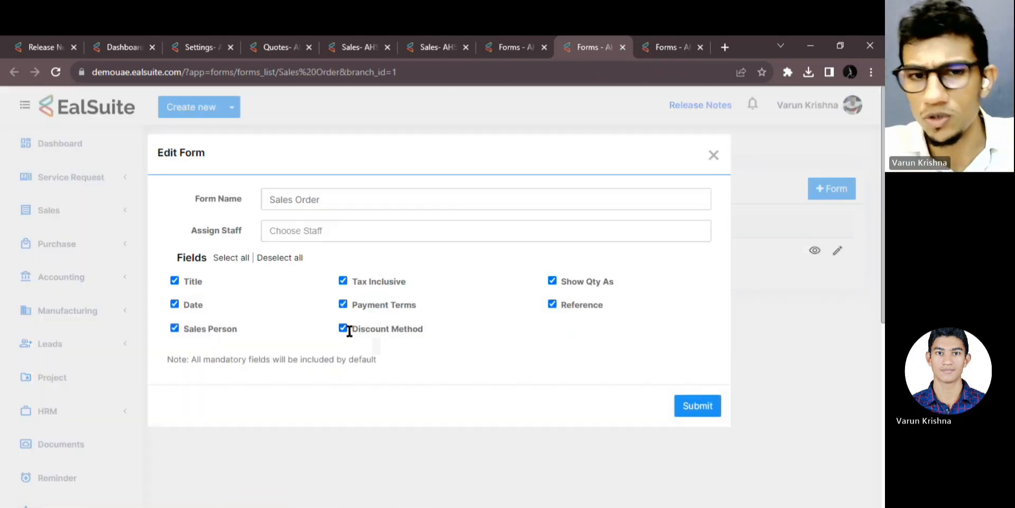
{"action": "left_click", "coordinate": [703, 412]}
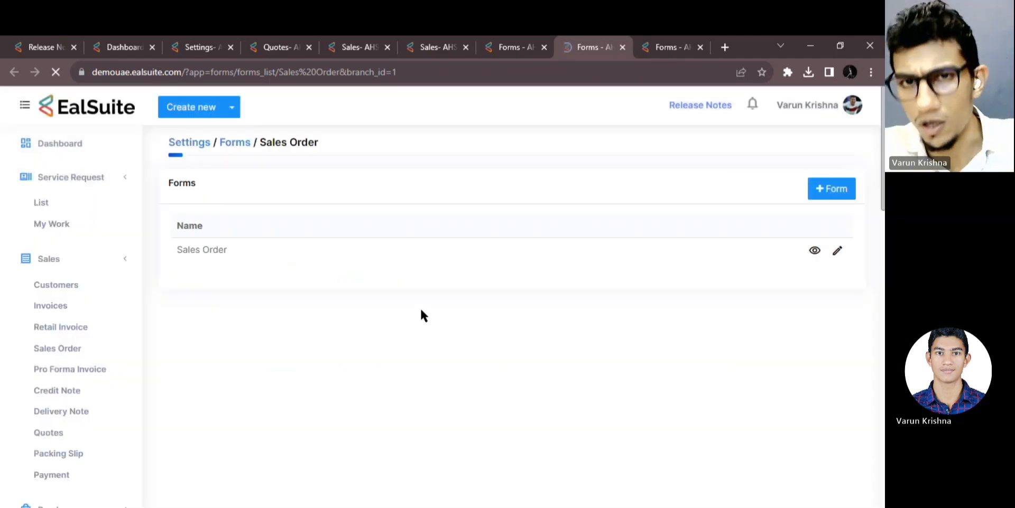
{"action": "left_click", "coordinate": [621, 47]}
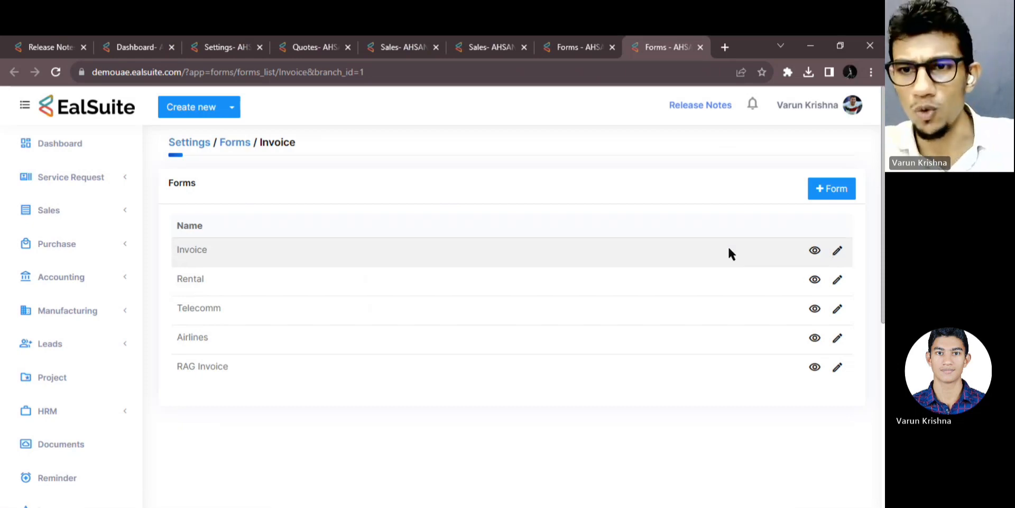
Step: Check that the Invoice form includes the Discount Method field, submit it and close the remaining Forms pages
{"action": "left_click", "coordinate": [837, 251]}
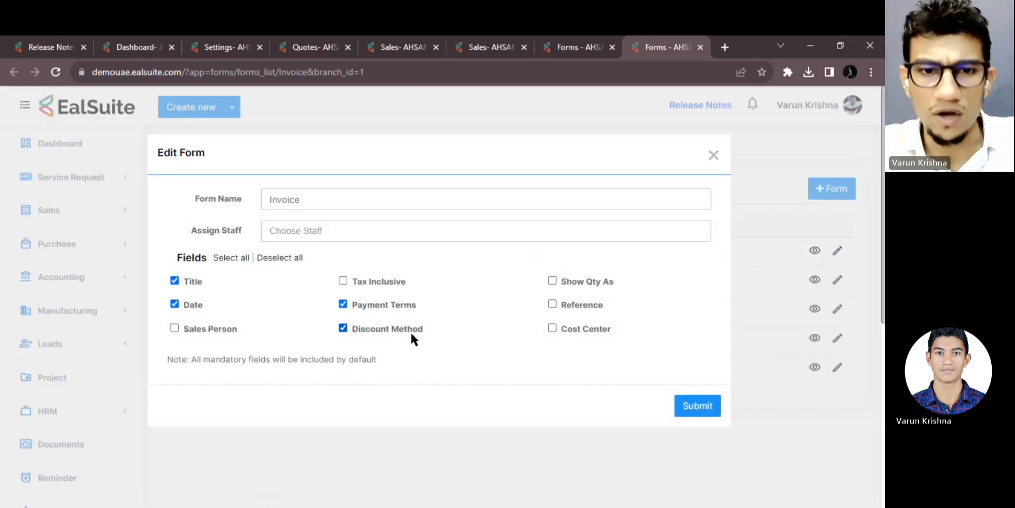
{"action": "left_click", "coordinate": [705, 408]}
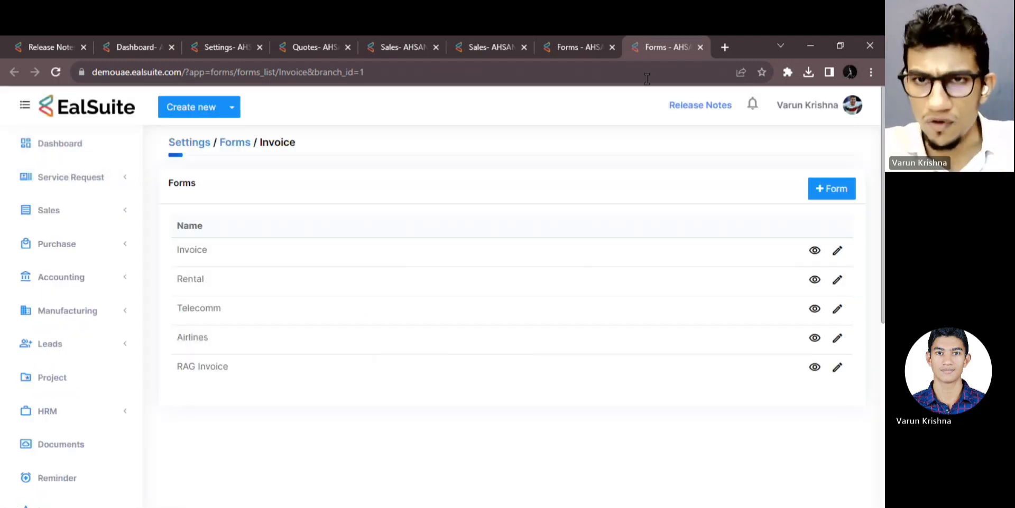
{"action": "left_click", "coordinate": [700, 48]}
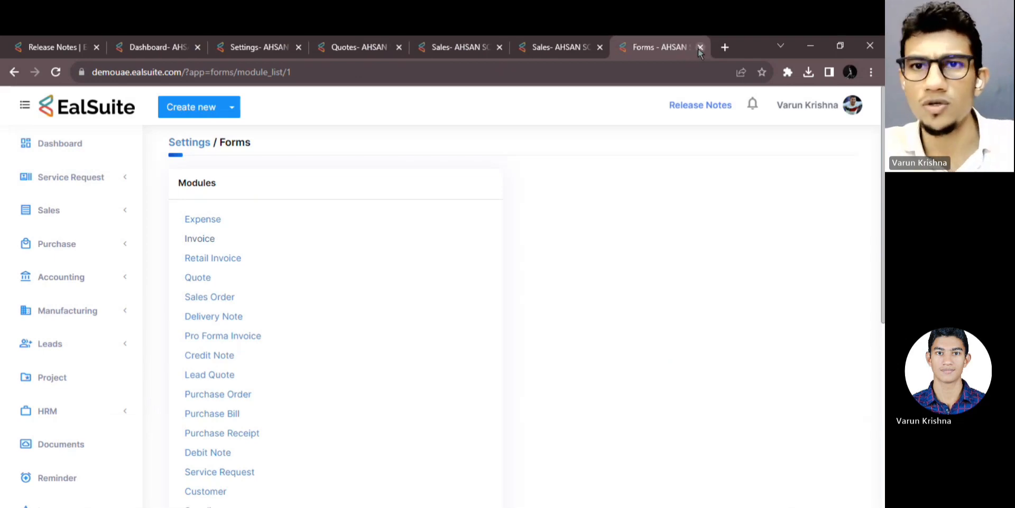
{"action": "left_click", "coordinate": [700, 47]}
Step: Look at the Quotes list and review the Quote module's discount method in Discount Preferences
{"action": "left_click", "coordinate": [417, 47]}
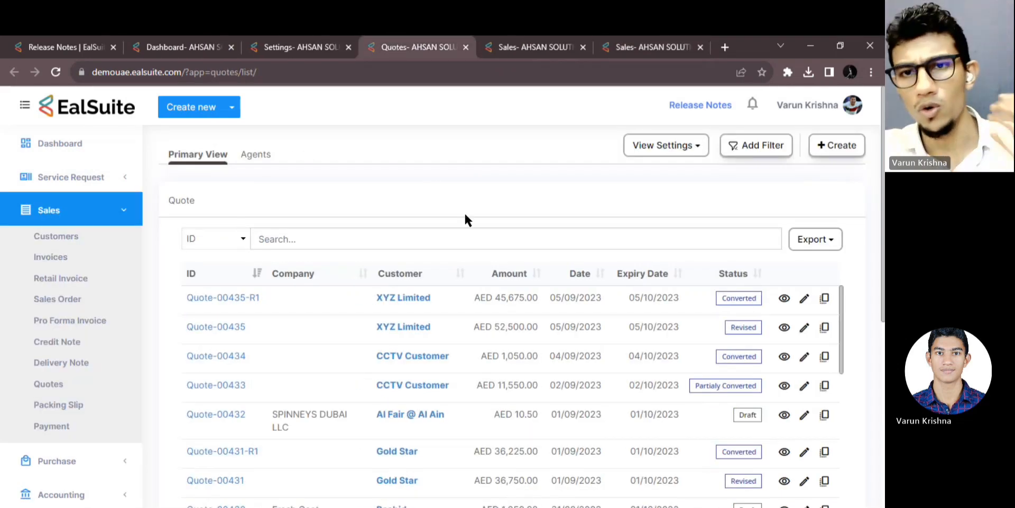
{"action": "left_click", "coordinate": [296, 47]}
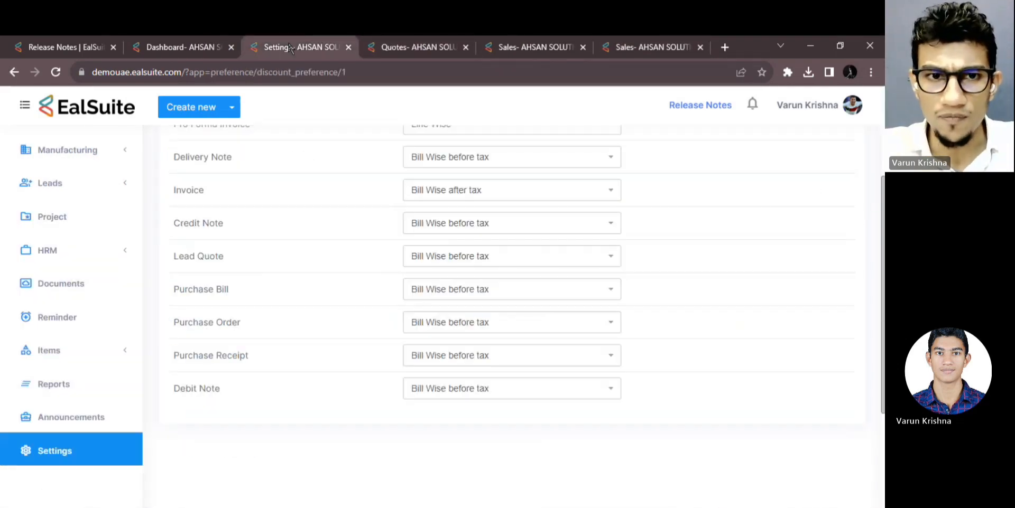
{"action": "scroll", "coordinate": [362, 190], "scroll_direction": "up", "scroll_amount": 3}
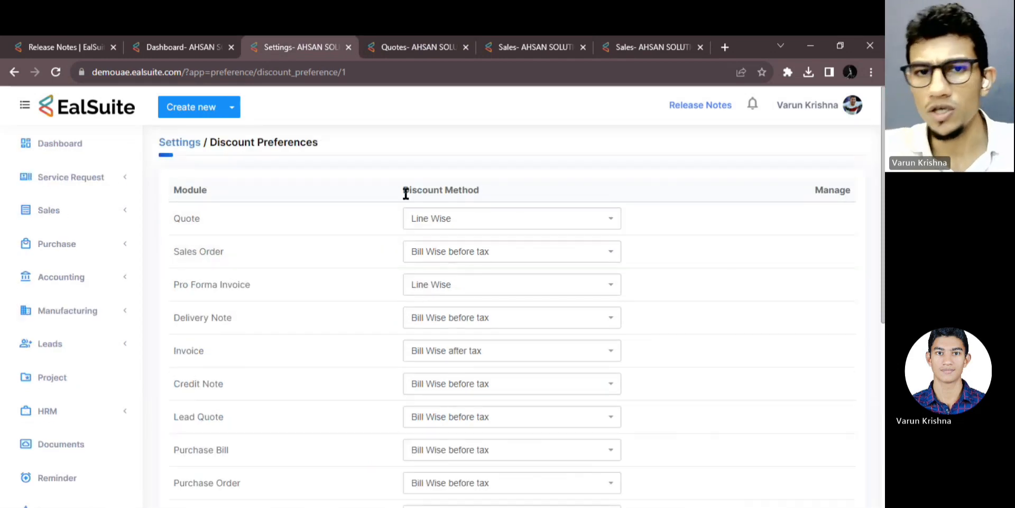
Step: Create a new quote with the Quote form and select the Di Caprio Builders contact as its customer
{"action": "left_click", "coordinate": [404, 55]}
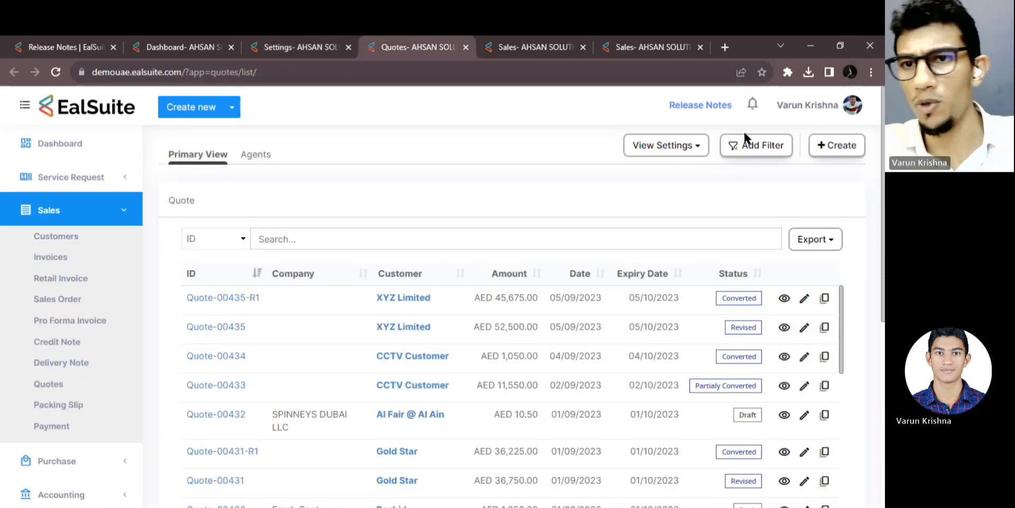
{"action": "left_click", "coordinate": [837, 148]}
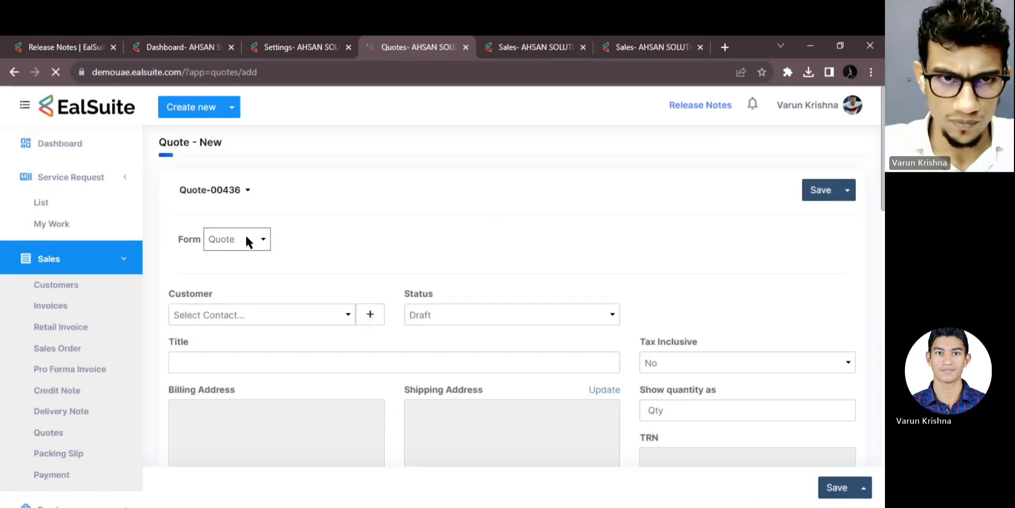
{"action": "left_click", "coordinate": [254, 240]}
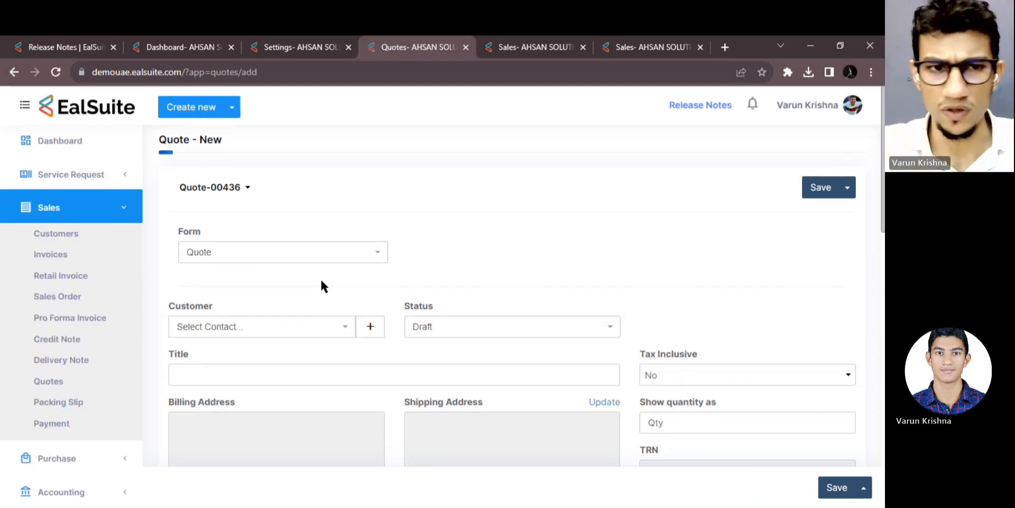
{"action": "scroll", "coordinate": [320, 280], "scroll_direction": "down", "scroll_amount": 2}
{"action": "left_click", "coordinate": [259, 244]}
{"action": "scroll", "coordinate": [253, 354], "scroll_direction": "down", "scroll_amount": 5}
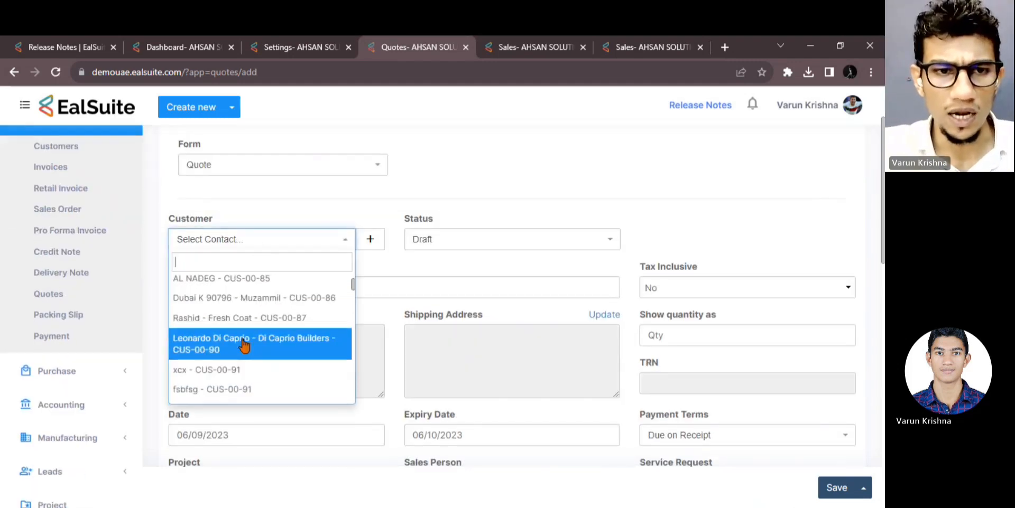
{"action": "left_click", "coordinate": [246, 324]}
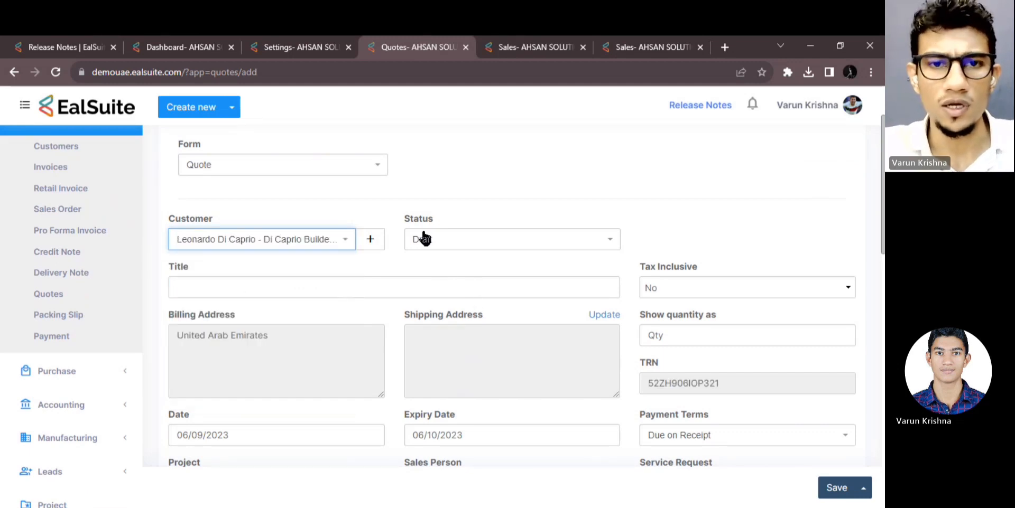
Step: Review the new quote's Discount Method field and compare it with the Quote module's setting in Discount Preferences
{"action": "scroll", "coordinate": [458, 266], "scroll_direction": "down", "scroll_amount": 3}
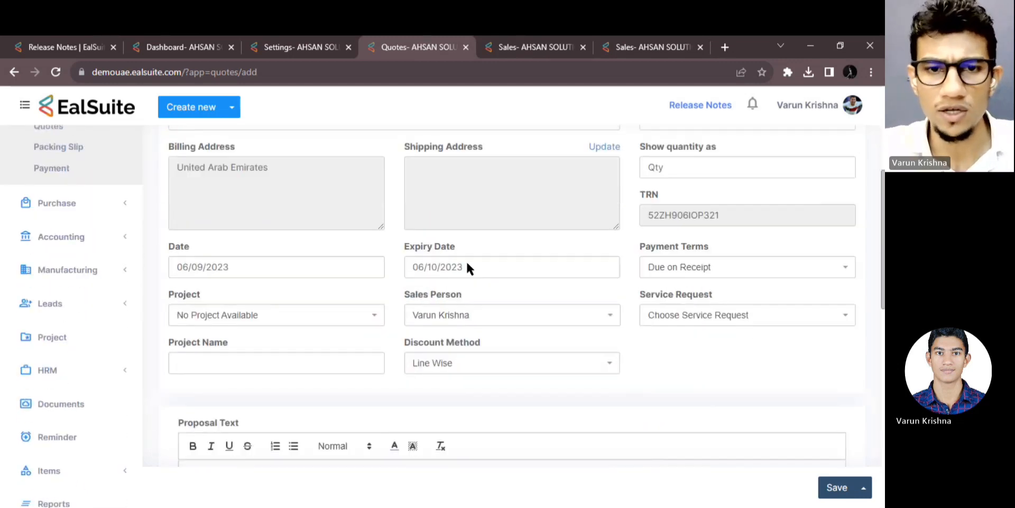
{"action": "scroll", "coordinate": [454, 237], "scroll_direction": "down", "scroll_amount": 1}
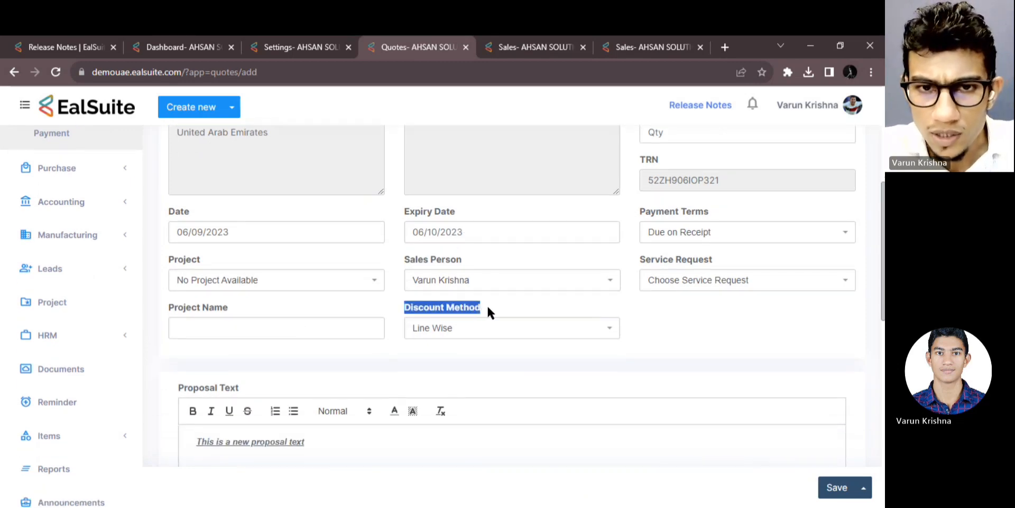
{"action": "left_click_drag", "start_coordinate": [488, 307], "coordinate": [412, 312]}
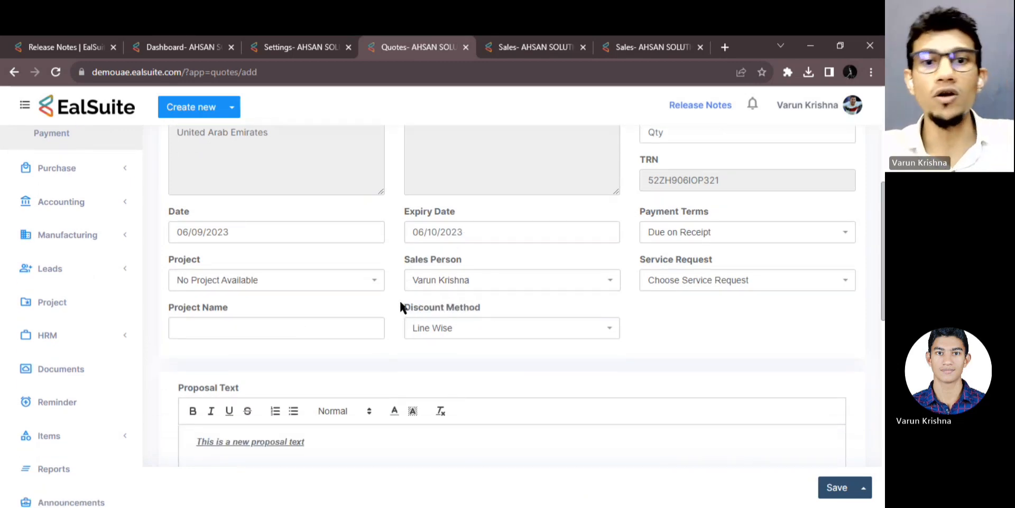
{"action": "left_click", "coordinate": [296, 48]}
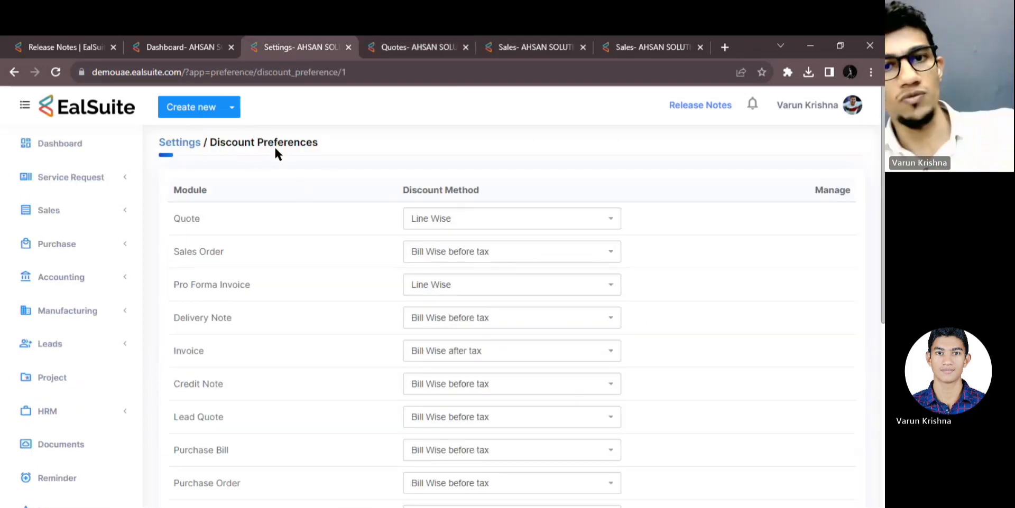
{"action": "left_click", "coordinate": [422, 49]}
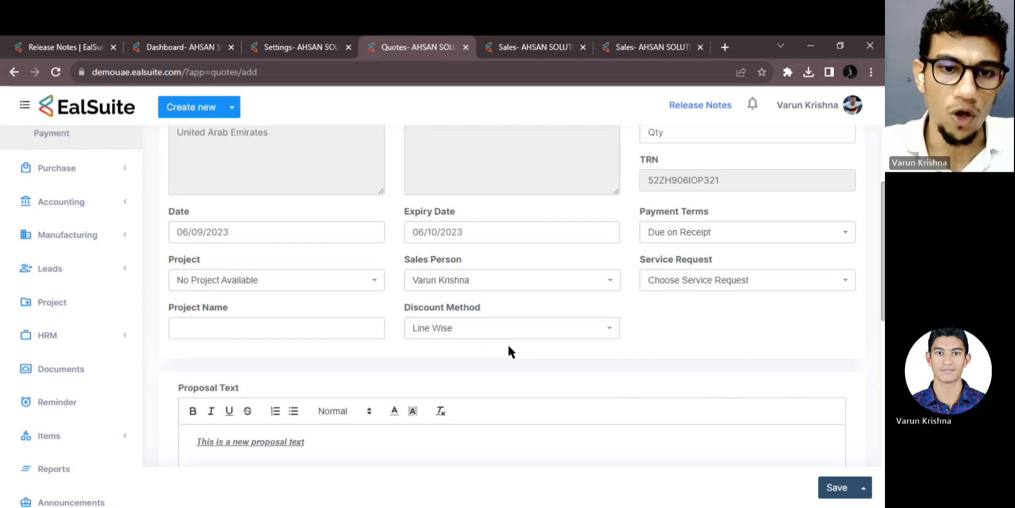
{"action": "left_click", "coordinate": [470, 332]}
{"action": "left_click", "coordinate": [458, 337]}
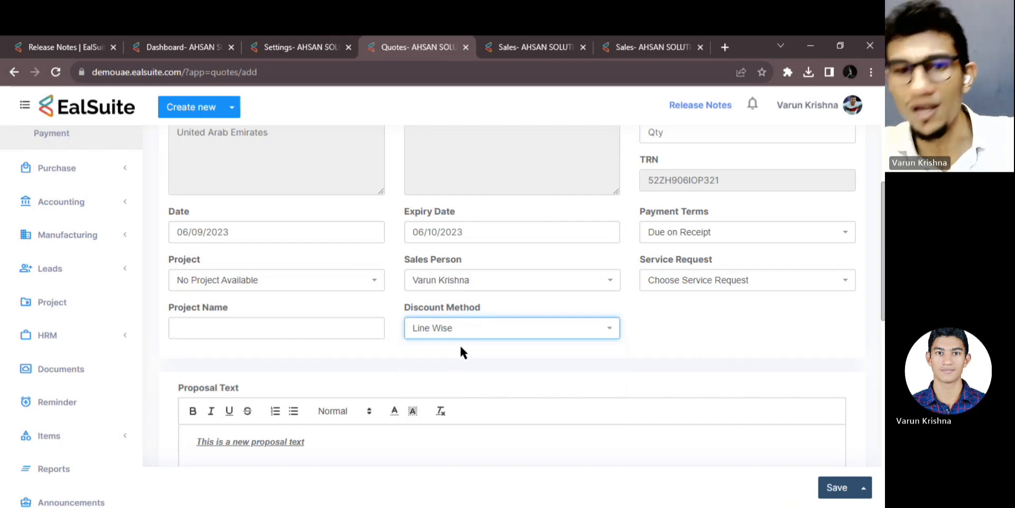
Step: Add the products 1 x 40' Container, 1 x 40' HC Container and 1.5mtr truss to the quote's item lines
{"action": "scroll", "coordinate": [459, 347], "scroll_direction": "down", "scroll_amount": 5}
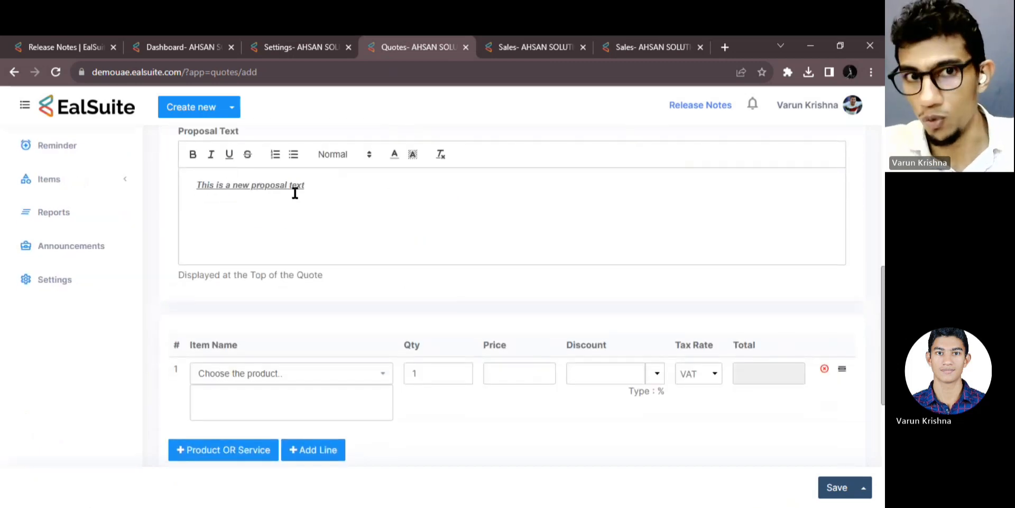
{"action": "scroll", "coordinate": [319, 259], "scroll_direction": "down", "scroll_amount": 2}
{"action": "left_click", "coordinate": [306, 265]}
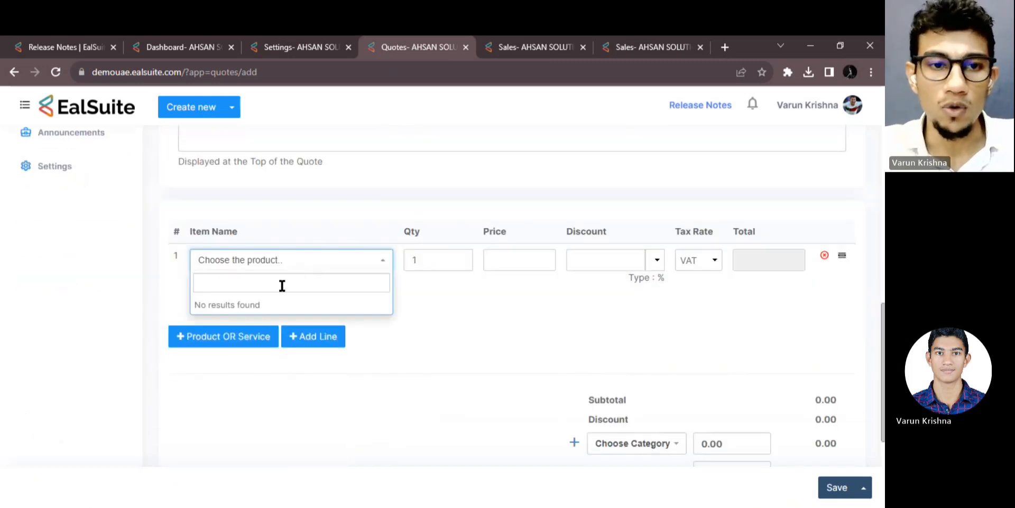
{"action": "left_click", "coordinate": [261, 338]}
{"action": "scroll", "coordinate": [240, 367], "scroll_direction": "down", "scroll_amount": 5}
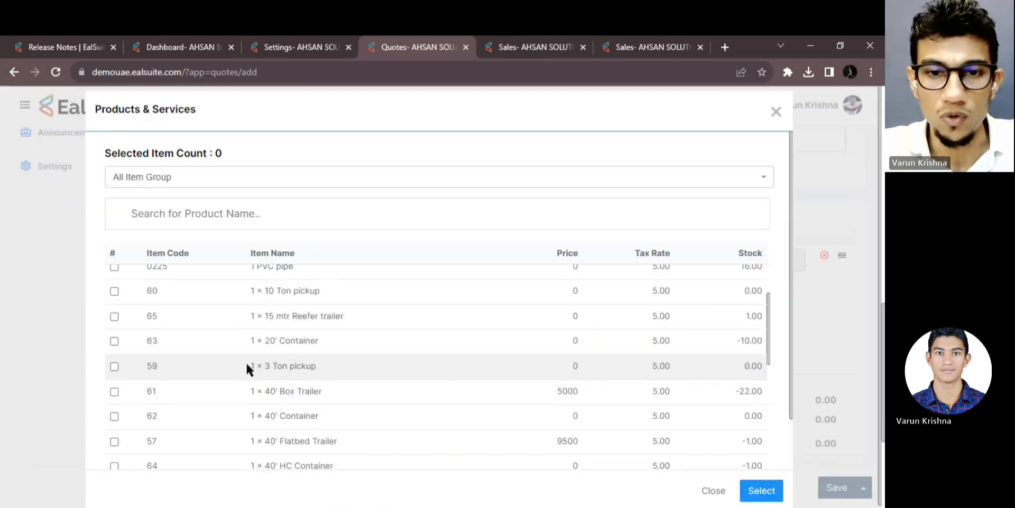
{"action": "left_click", "coordinate": [113, 349]}
{"action": "scroll", "coordinate": [114, 384], "scroll_direction": "down", "scroll_amount": 1}
{"action": "left_click", "coordinate": [114, 363]}
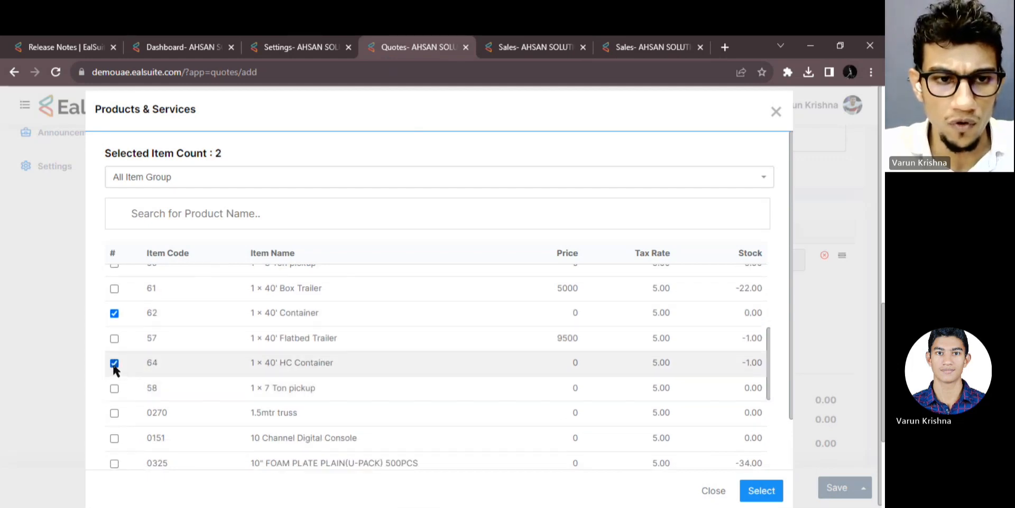
{"action": "scroll", "coordinate": [114, 404], "scroll_direction": "down", "scroll_amount": 1}
{"action": "left_click", "coordinate": [114, 373]}
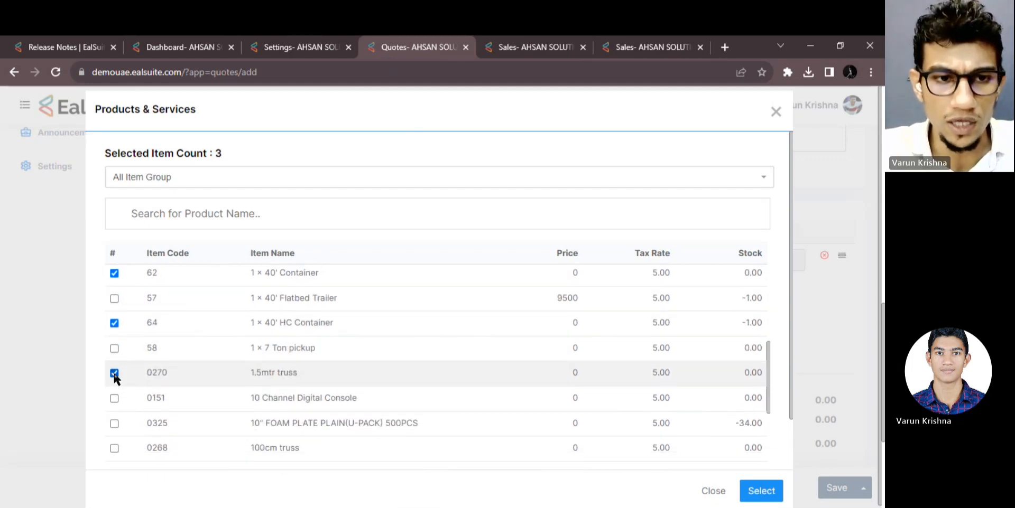
{"action": "left_click", "coordinate": [761, 491]}
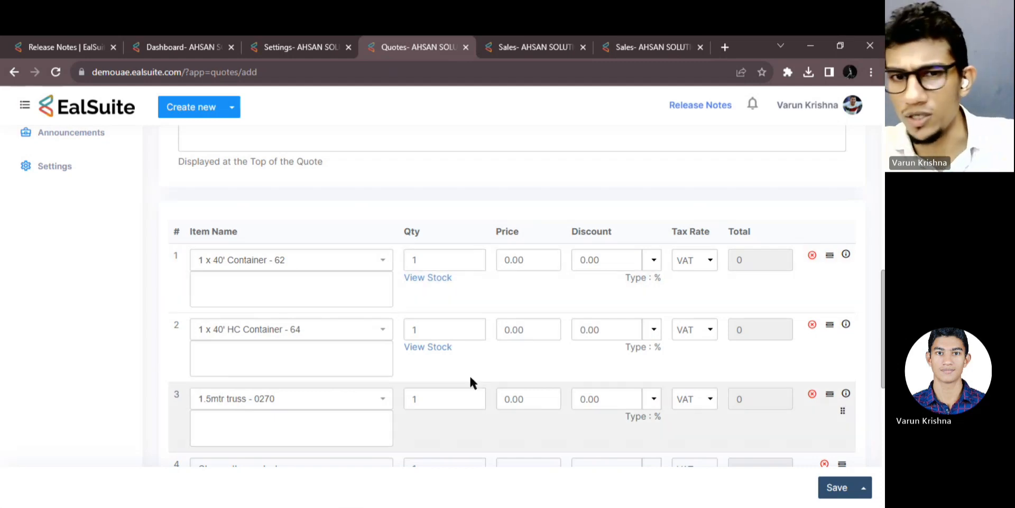
Step: Set the item prices to 250 for the 40' Container, 350 for the 40' HC Container and 400 for the truss
{"action": "left_click", "coordinate": [512, 260]}
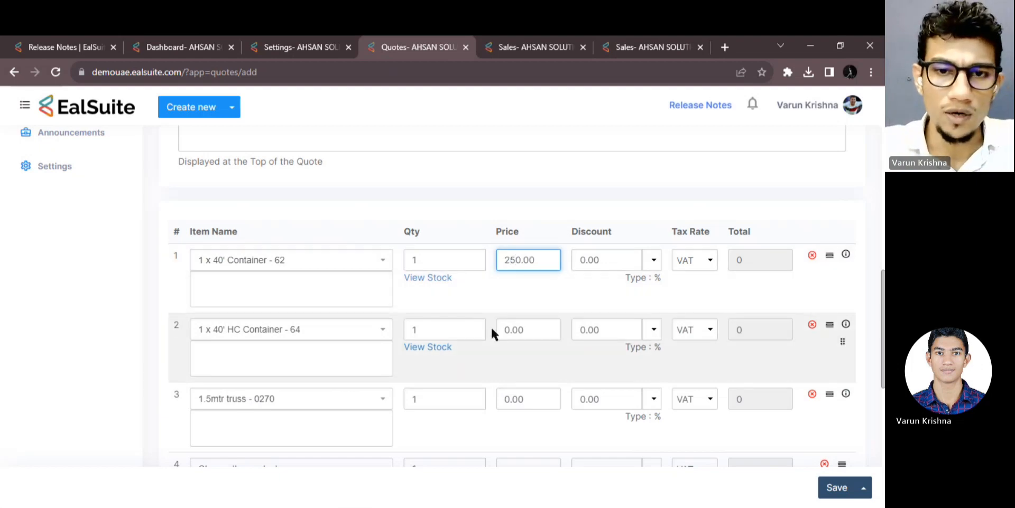
{"action": "left_click", "coordinate": [526, 338]}
{"action": "type", "text": "35"}
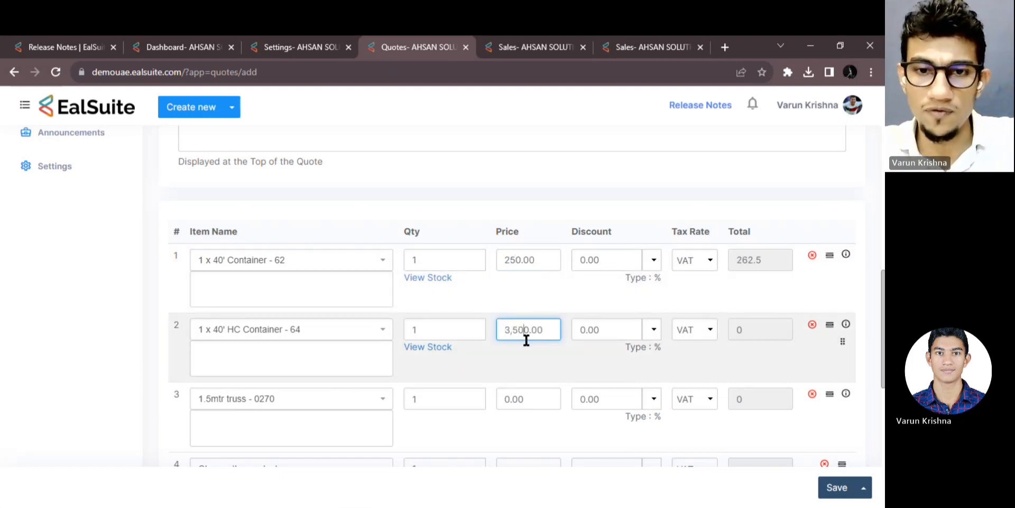
{"action": "left_click", "coordinate": [520, 400]}
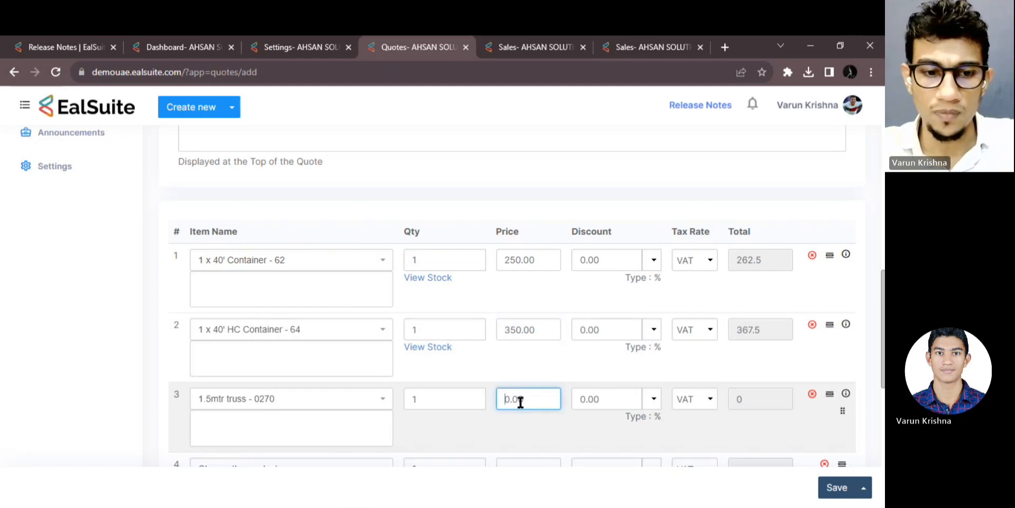
{"action": "type", "text": "400.00"}
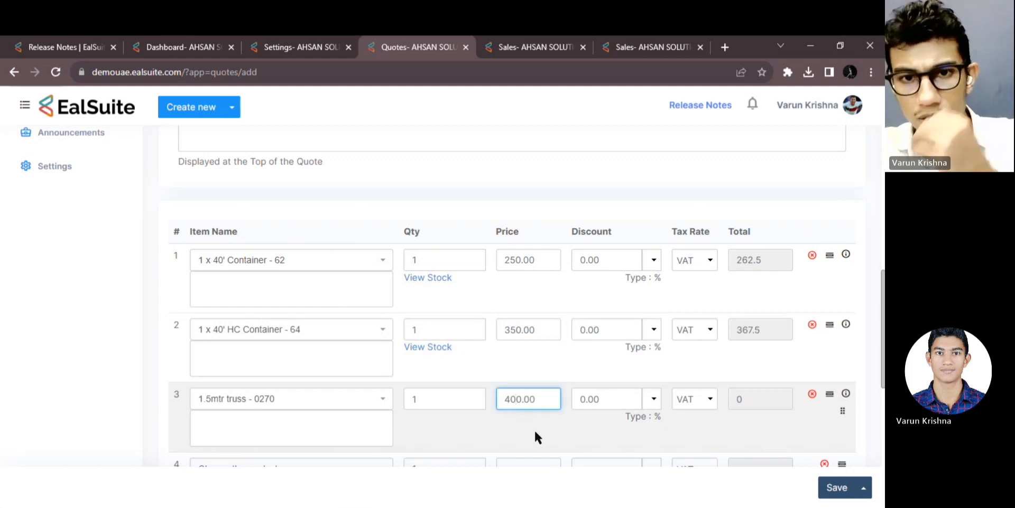
{"action": "left_click", "coordinate": [534, 430]}
Step: Examine the quote's subtotal, VAT and grand total together with the tax rate on the item lines
{"action": "scroll", "coordinate": [532, 426], "scroll_direction": "down", "scroll_amount": 5}
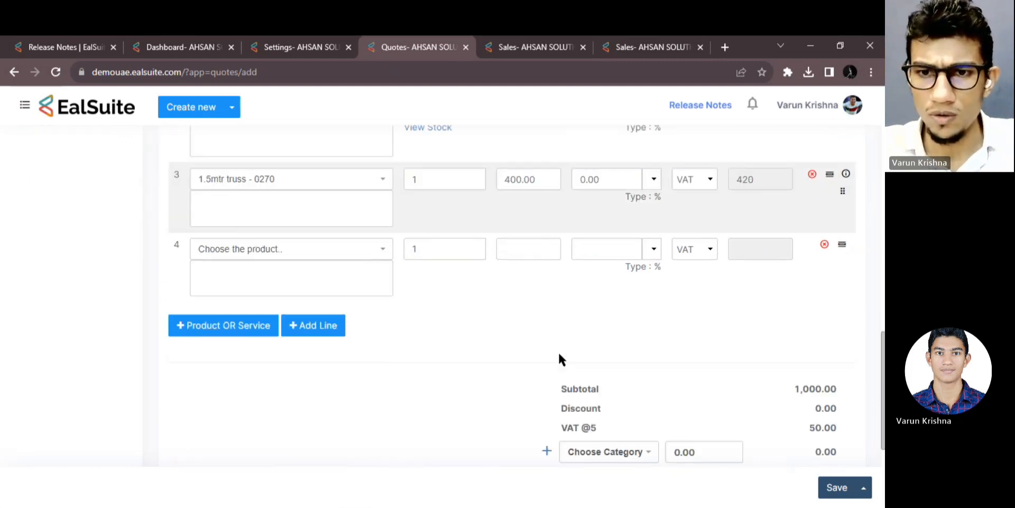
{"action": "left_click_drag", "start_coordinate": [792, 274], "coordinate": [843, 280]}
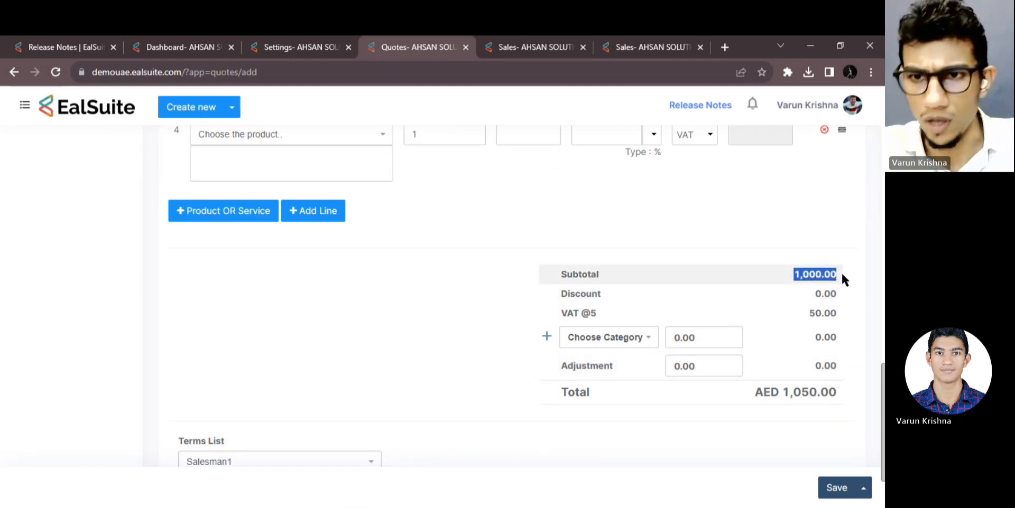
{"action": "scroll", "coordinate": [841, 272], "scroll_direction": "up", "scroll_amount": 5}
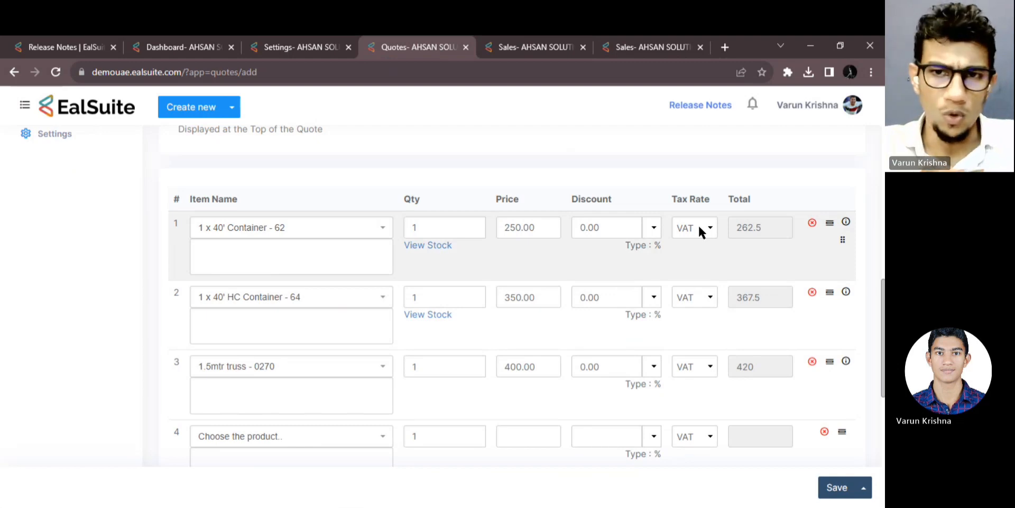
{"action": "left_click", "coordinate": [698, 227]}
{"action": "left_click", "coordinate": [698, 228]}
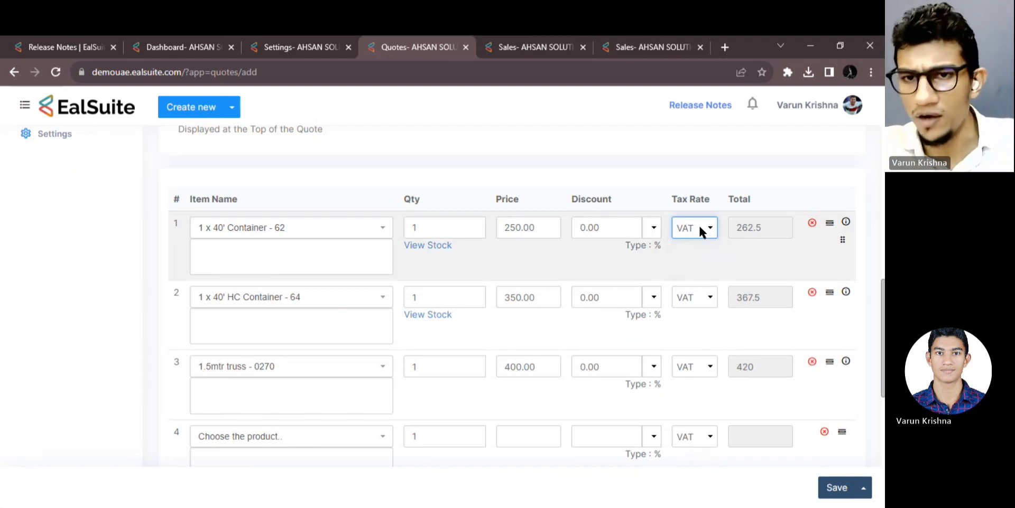
{"action": "scroll", "coordinate": [616, 304], "scroll_direction": "down", "scroll_amount": 5}
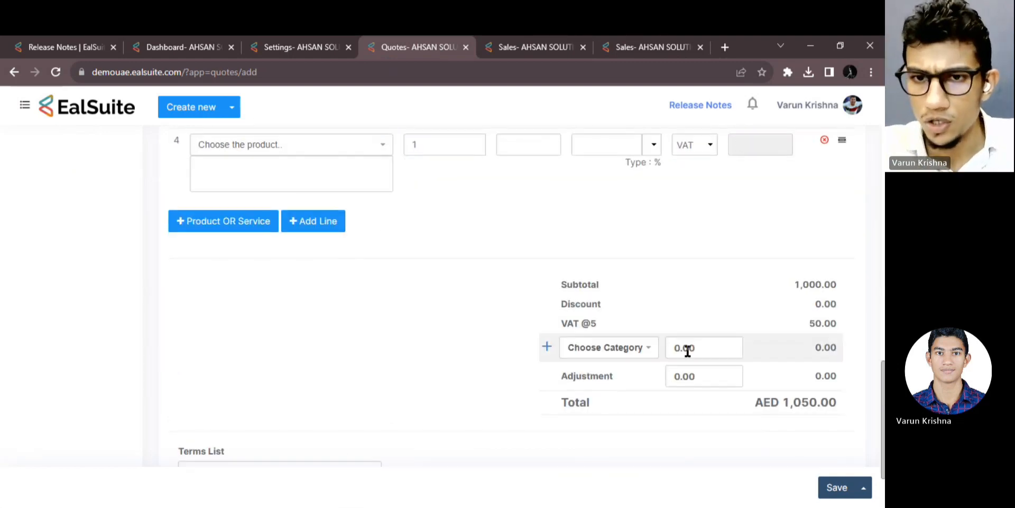
{"action": "left_click_drag", "start_coordinate": [787, 278], "coordinate": [848, 299]}
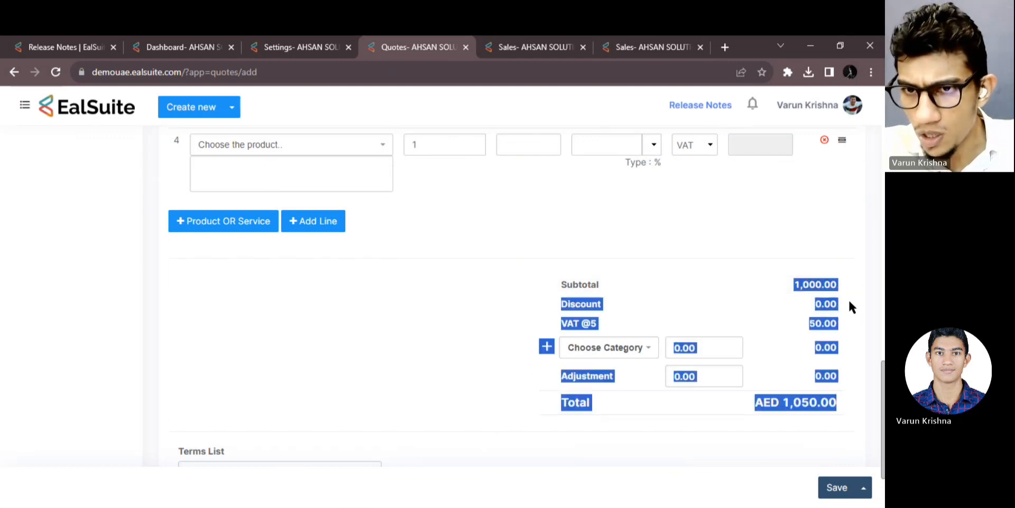
{"action": "left_click", "coordinate": [830, 332]}
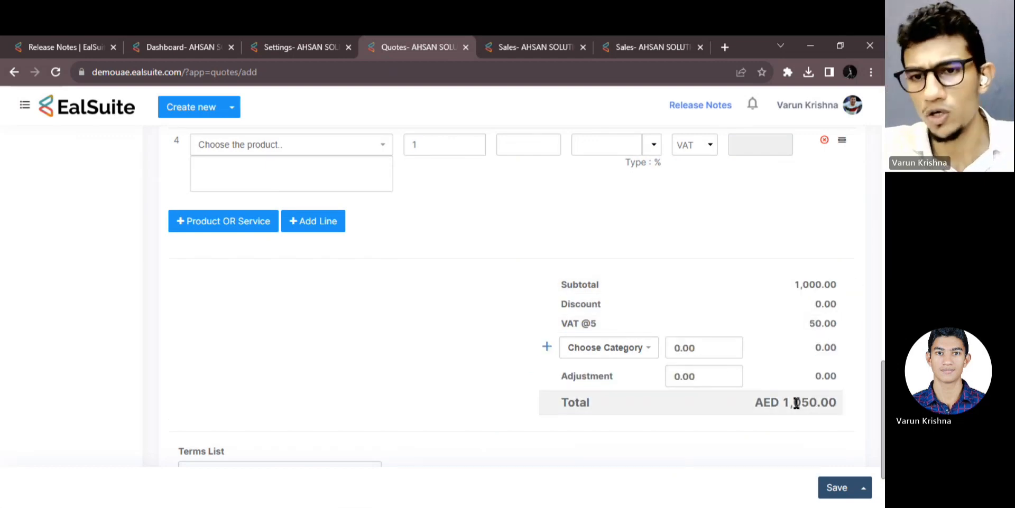
{"action": "left_click_drag", "start_coordinate": [743, 408], "coordinate": [841, 403]}
{"action": "left_click", "coordinate": [842, 399]}
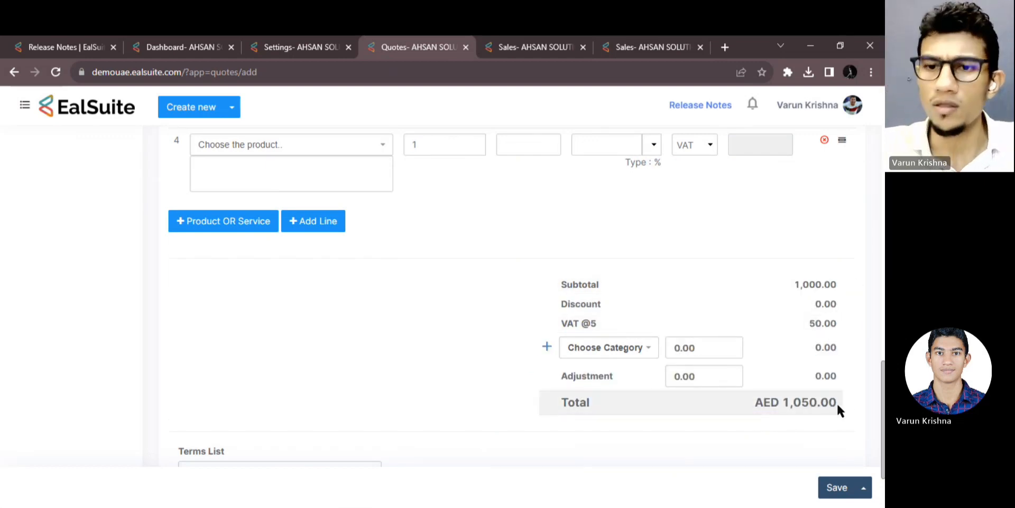
{"action": "scroll", "coordinate": [856, 394], "scroll_direction": "up", "scroll_amount": 6}
{"action": "scroll", "coordinate": [835, 314], "scroll_direction": "down", "scroll_amount": 1}
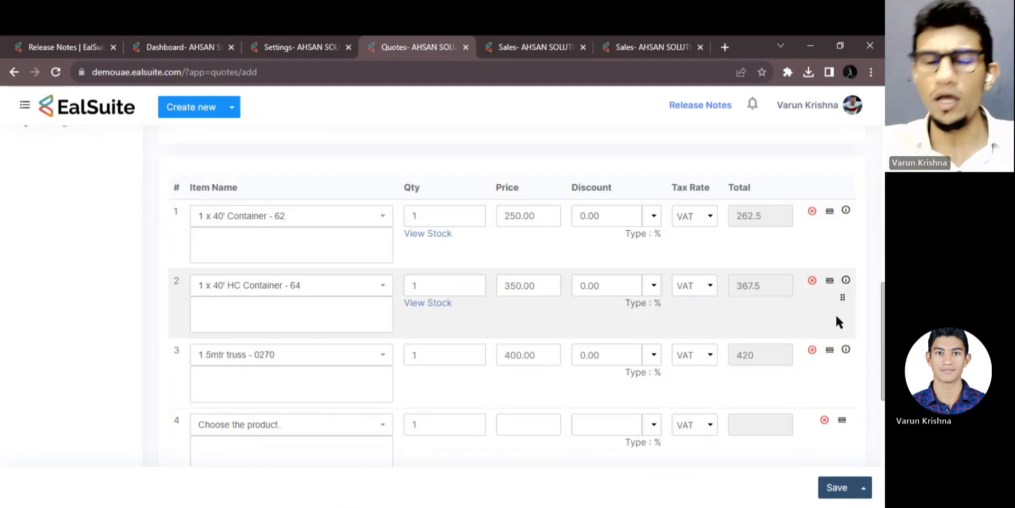
Step: Set the line discount of the 1 x 40' Container to 25% on the quote
{"action": "scroll", "coordinate": [521, 222], "scroll_direction": "up", "scroll_amount": 5}
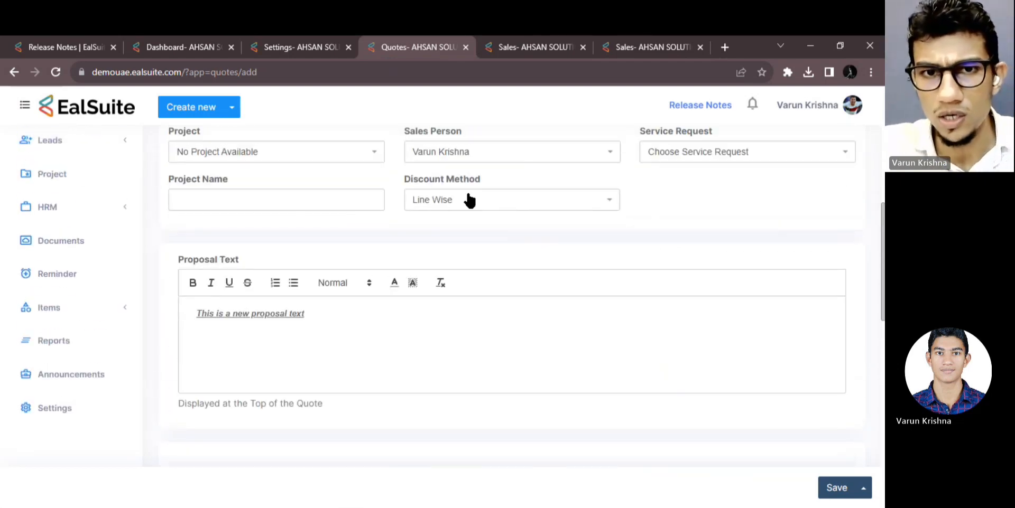
{"action": "scroll", "coordinate": [479, 185], "scroll_direction": "down", "scroll_amount": 4}
{"action": "left_click", "coordinate": [578, 302]}
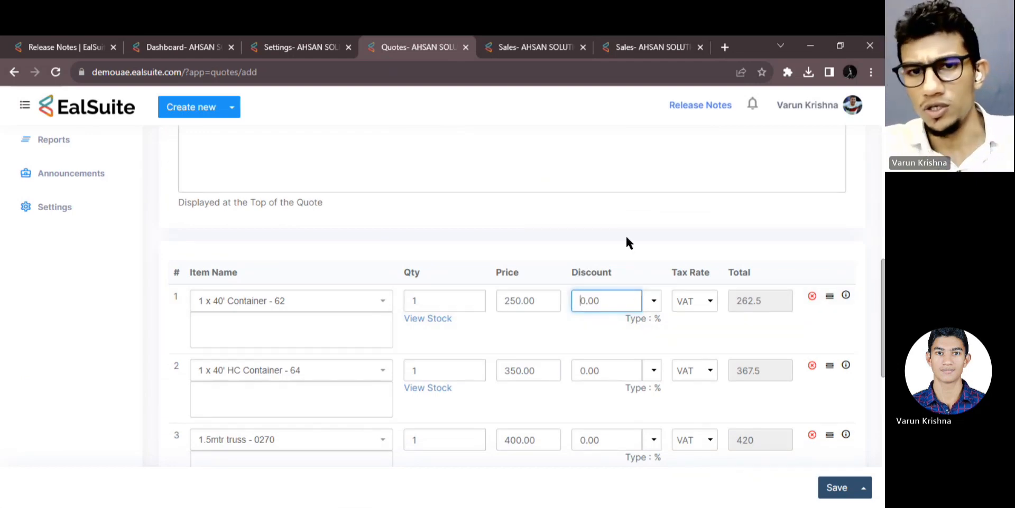
{"action": "type", "text": "25"}
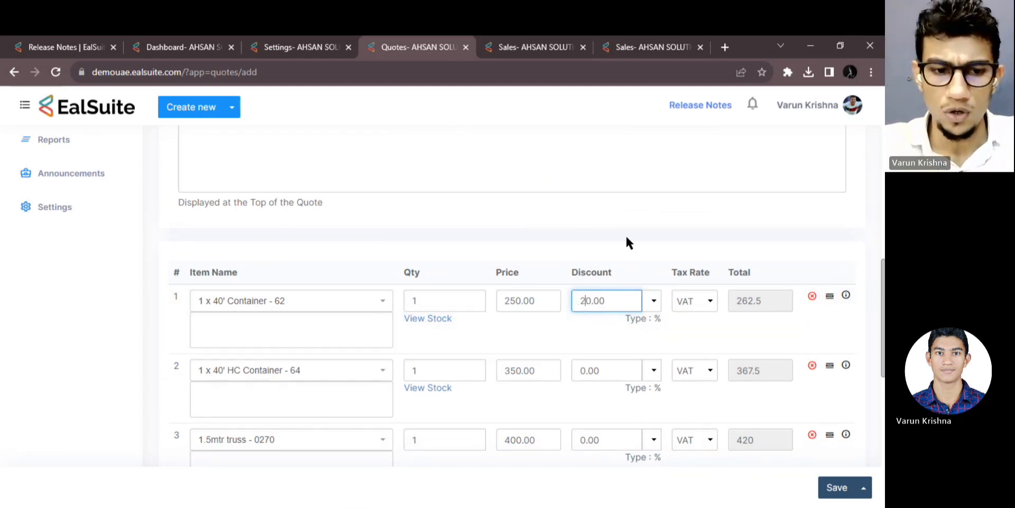
{"action": "key", "text": "Delete"}
{"action": "key", "text": "Tab"}
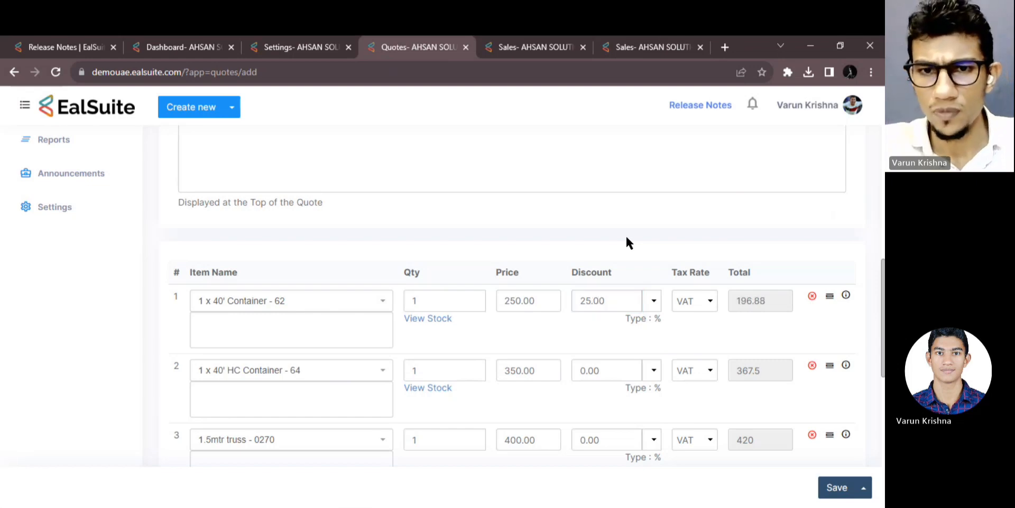
Step: Set the line discounts to 35% for the 1 x 40' HC Container and 40% for the 1.5mtr truss
{"action": "left_click", "coordinate": [581, 374]}
{"action": "type", "text": "3"}
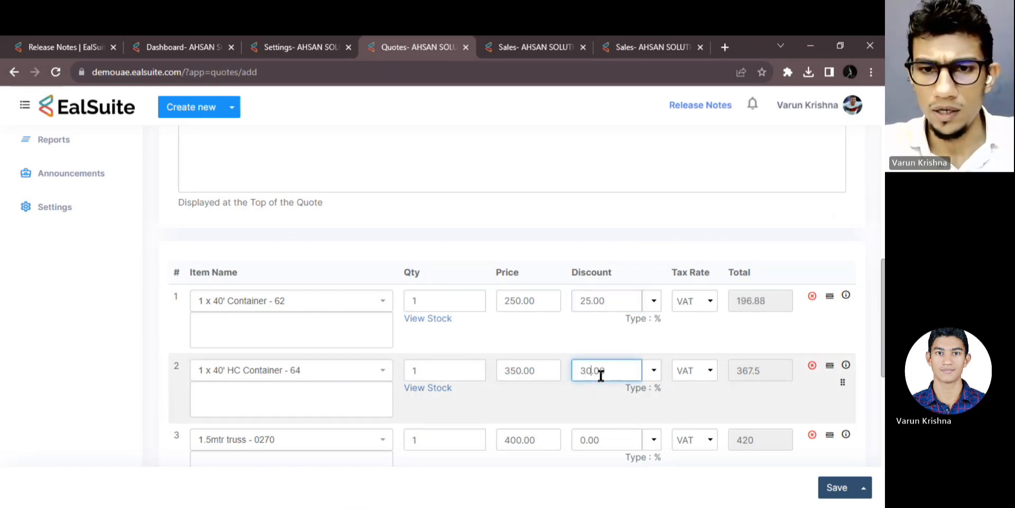
{"action": "key", "text": "Delete"}
{"action": "type", "text": "5"}
{"action": "left_click", "coordinate": [586, 236]}
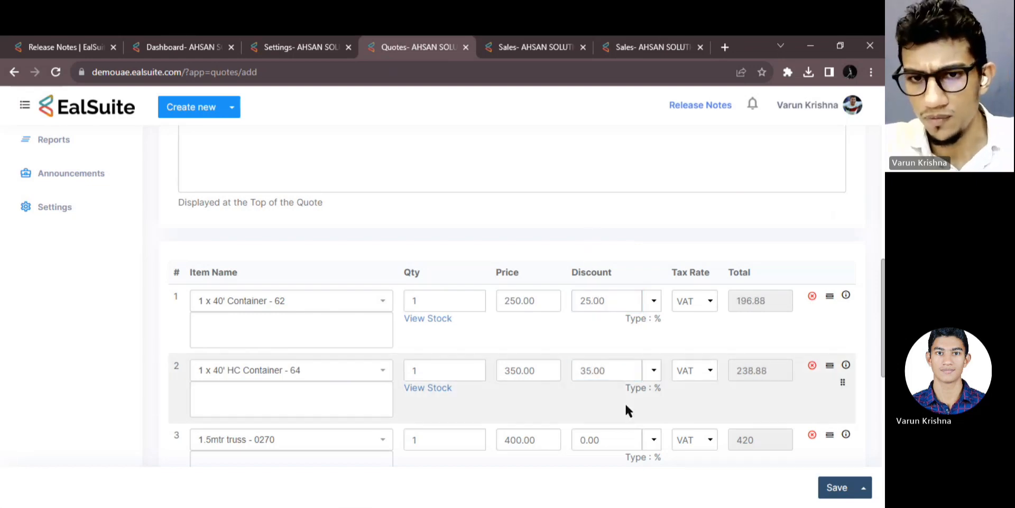
{"action": "scroll", "coordinate": [628, 411], "scroll_direction": "down", "scroll_amount": 1}
{"action": "left_click", "coordinate": [578, 400]}
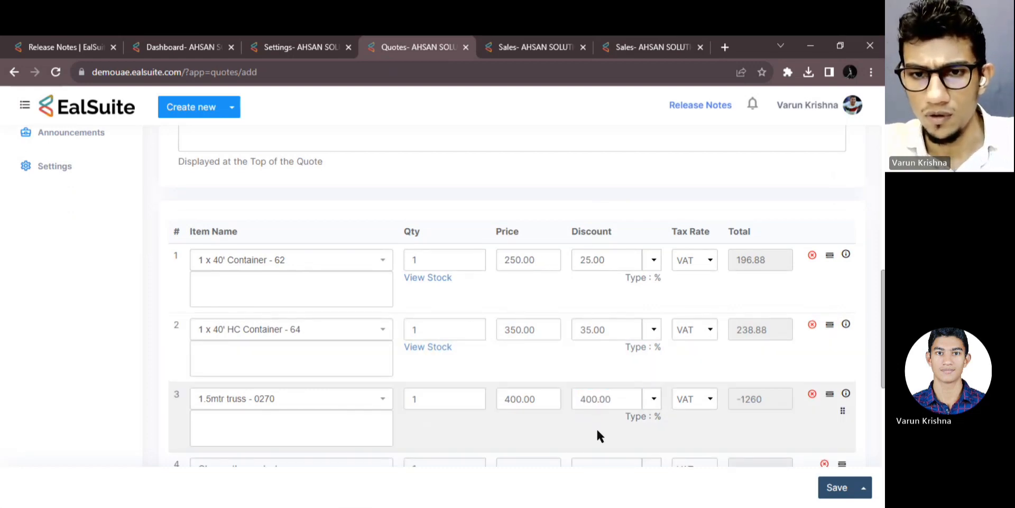
{"action": "key", "text": "Delete"}
{"action": "left_click", "coordinate": [583, 423]}
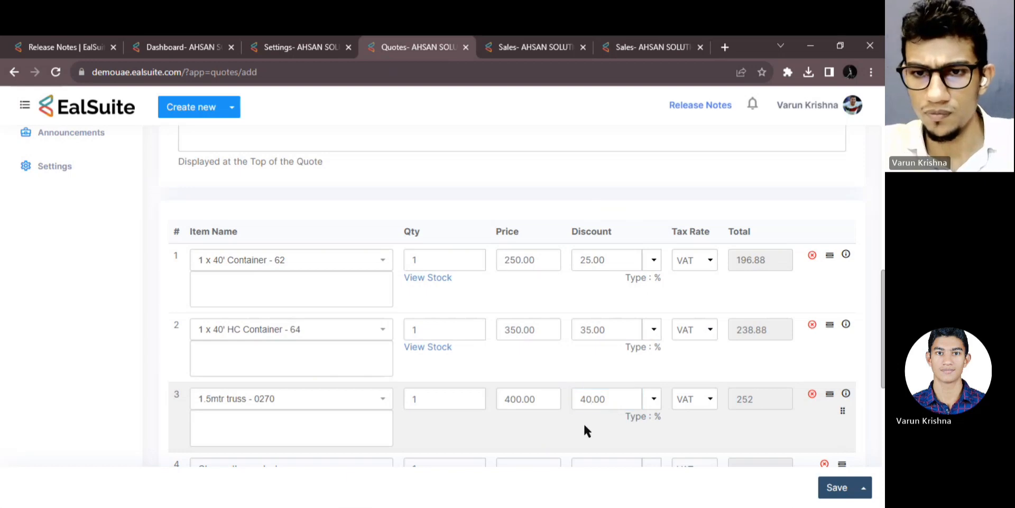
Step: Examine how the line discounts affect the quote's discount, VAT and total, and check its Discount Method field
{"action": "scroll", "coordinate": [587, 370], "scroll_direction": "down", "scroll_amount": 8}
{"action": "scroll", "coordinate": [483, 309], "scroll_direction": "up", "scroll_amount": 5}
{"action": "scroll", "coordinate": [599, 309], "scroll_direction": "up", "scroll_amount": 7}
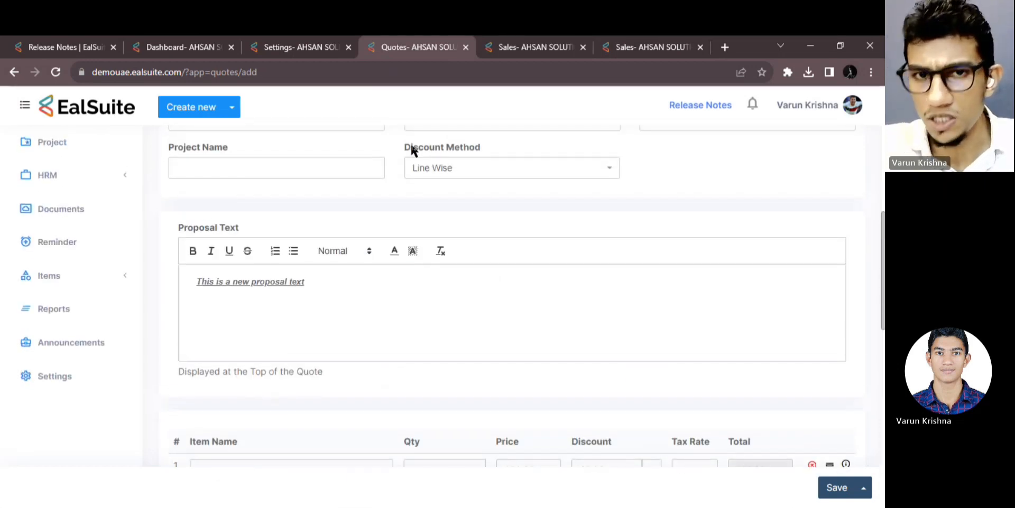
{"action": "scroll", "coordinate": [481, 182], "scroll_direction": "down", "scroll_amount": 4}
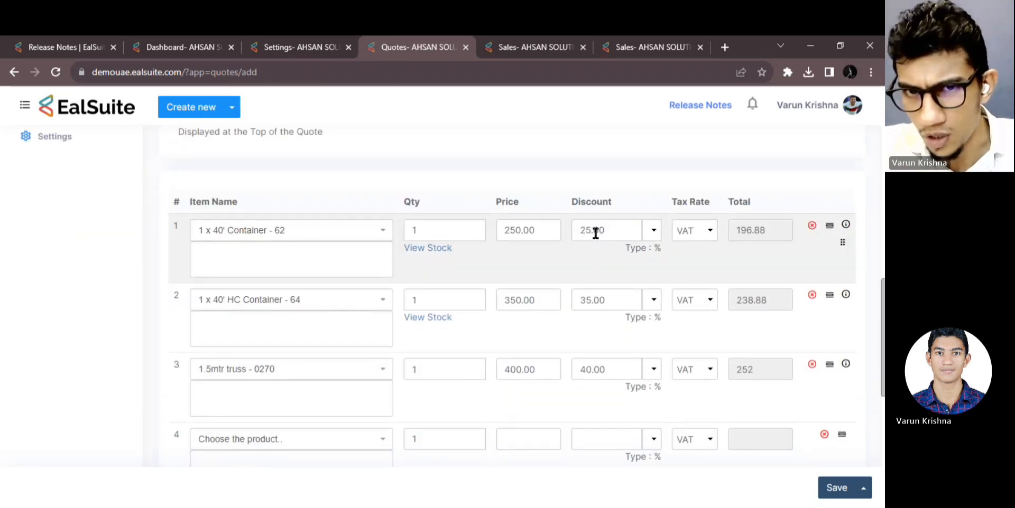
{"action": "scroll", "coordinate": [596, 233], "scroll_direction": "down", "scroll_amount": 5}
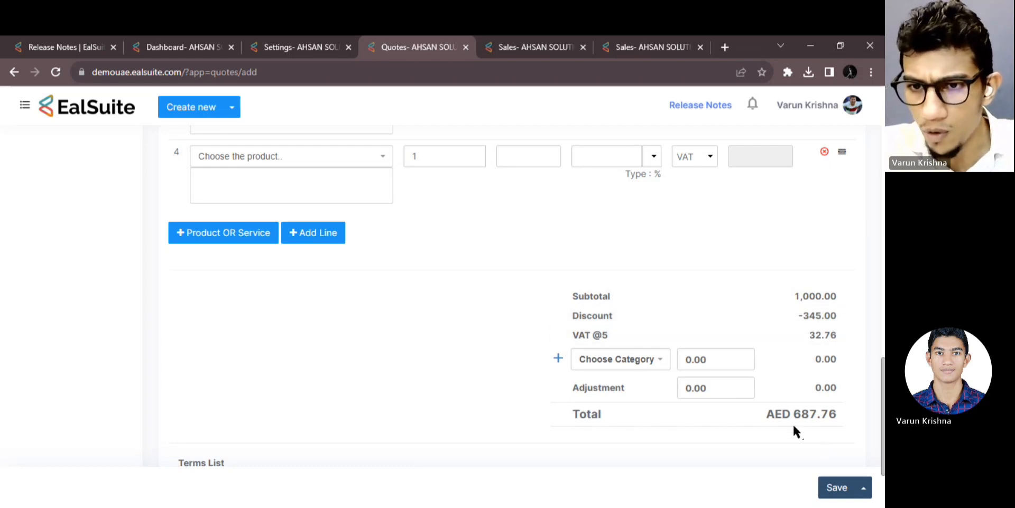
{"action": "scroll", "coordinate": [822, 417], "scroll_direction": "up", "scroll_amount": 4}
{"action": "scroll", "coordinate": [822, 417], "scroll_direction": "down", "scroll_amount": 5}
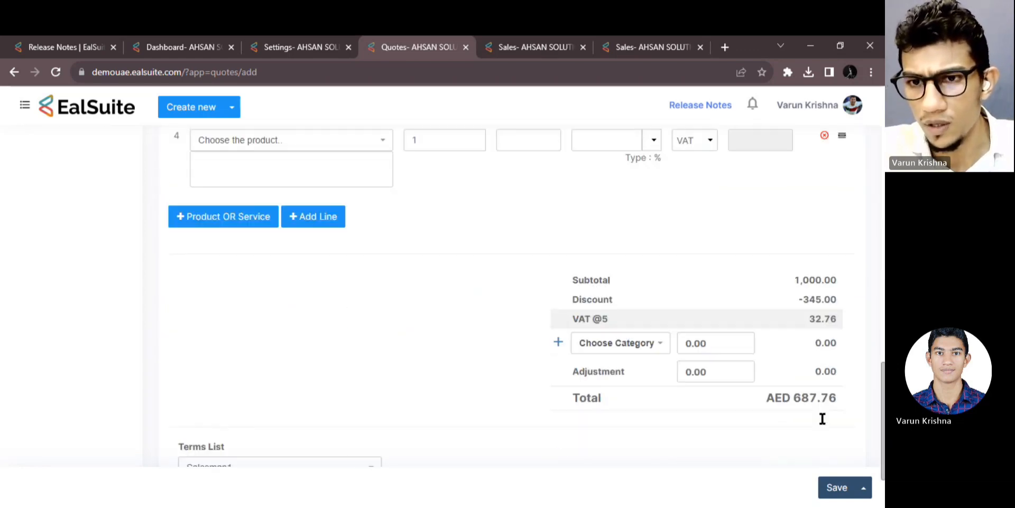
{"action": "scroll", "coordinate": [822, 417], "scroll_direction": "up", "scroll_amount": 6}
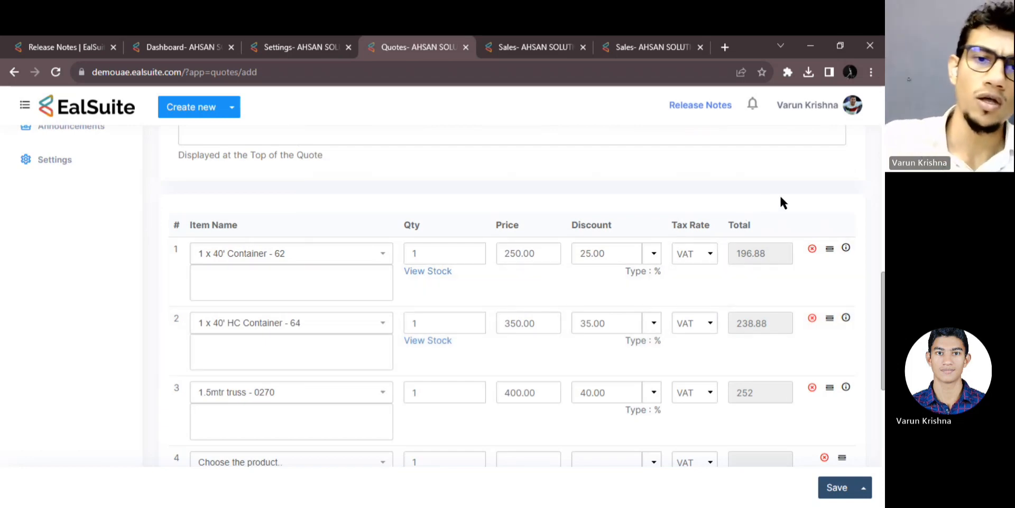
{"action": "scroll", "coordinate": [777, 193], "scroll_direction": "down", "scroll_amount": 7}
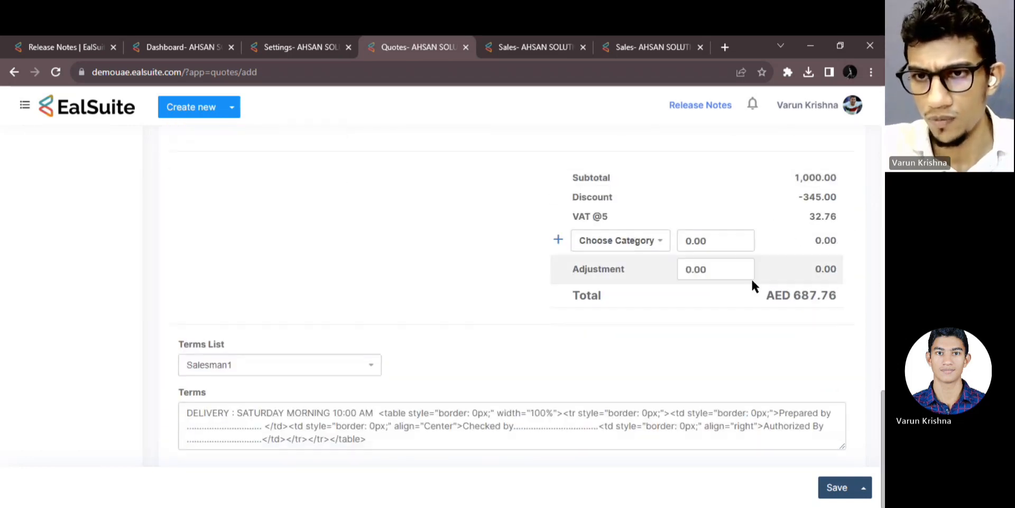
{"action": "scroll", "coordinate": [650, 347], "scroll_direction": "up", "scroll_amount": 8}
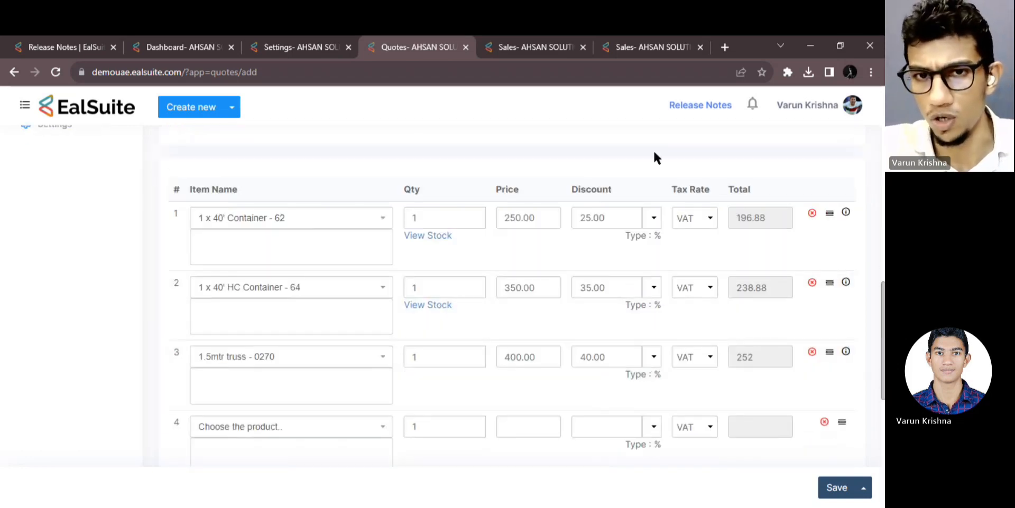
{"action": "scroll", "coordinate": [657, 150], "scroll_direction": "up", "scroll_amount": 5}
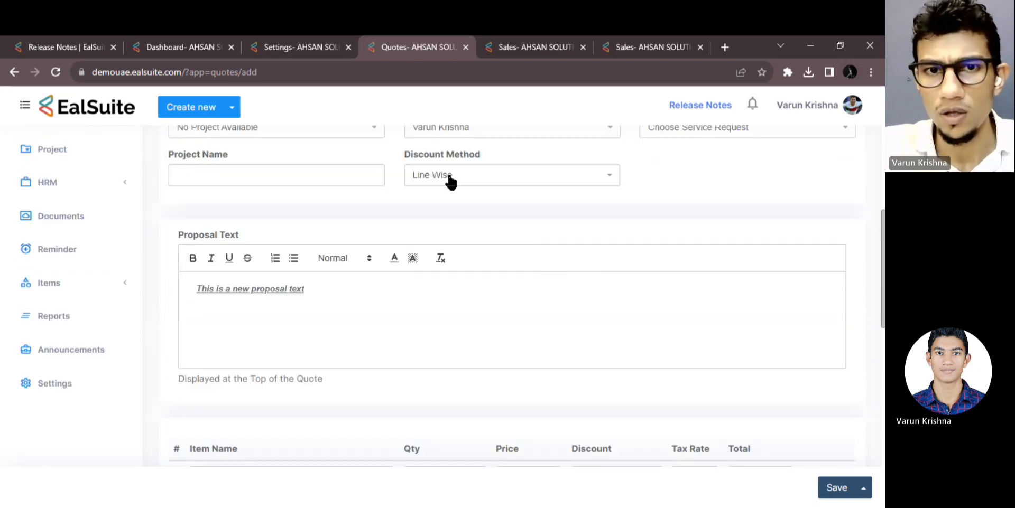
Step: Save the quote and review the discounts and totals in the saved document
{"action": "left_click", "coordinate": [836, 488]}
{"action": "scroll", "coordinate": [607, 326], "scroll_direction": "down", "scroll_amount": 3}
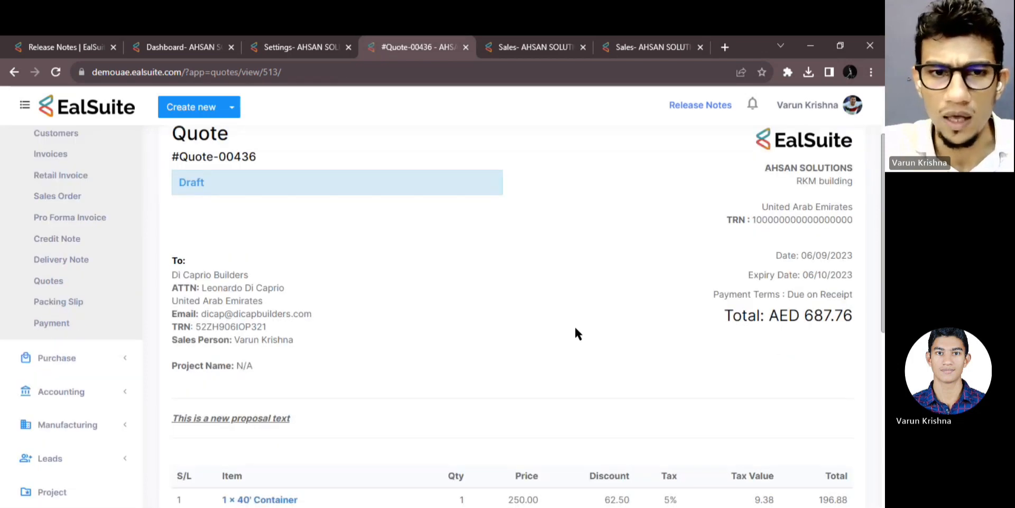
{"action": "scroll", "coordinate": [572, 322], "scroll_direction": "down", "scroll_amount": 2}
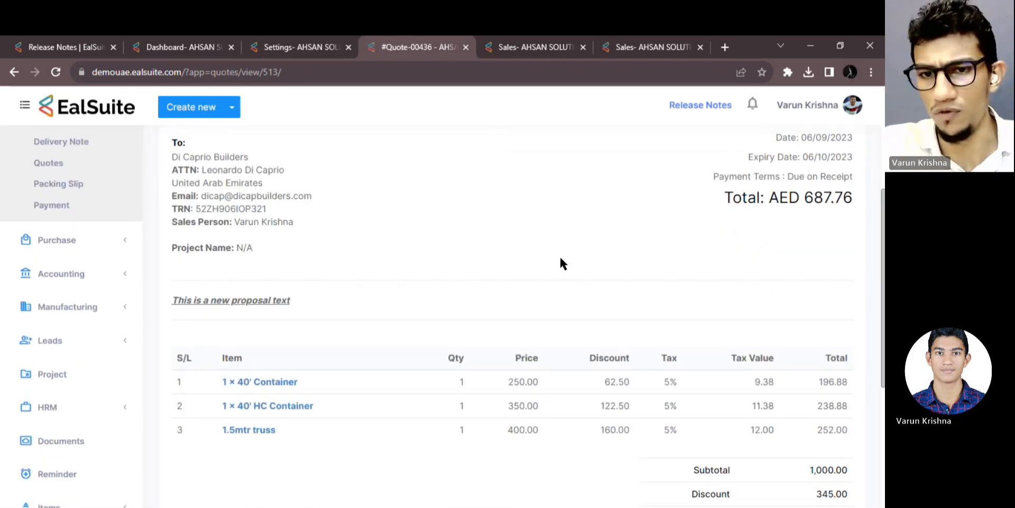
{"action": "scroll", "coordinate": [560, 255], "scroll_direction": "up", "scroll_amount": 5}
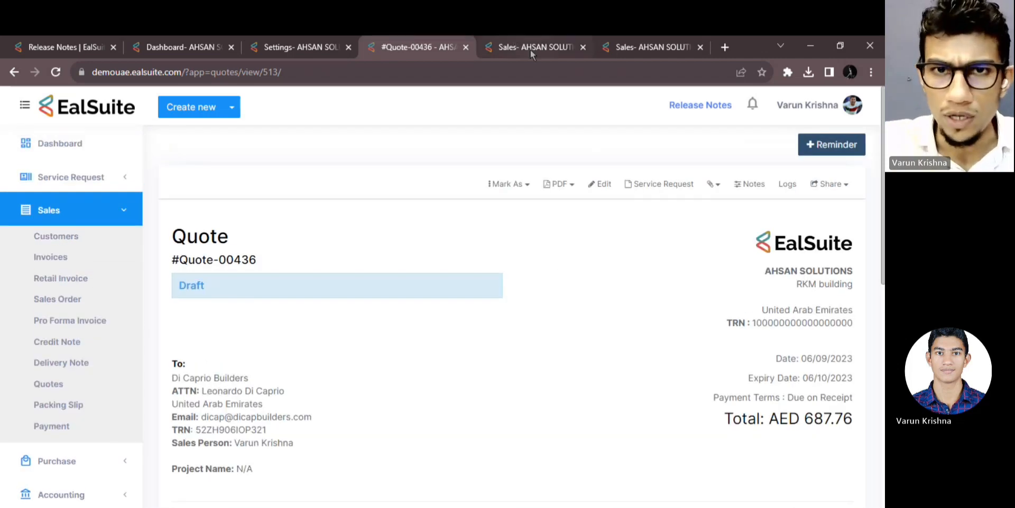
Step: Check the Sales Order module's default method in Discount Preferences and return to the sales order list
{"action": "left_click", "coordinate": [531, 49]}
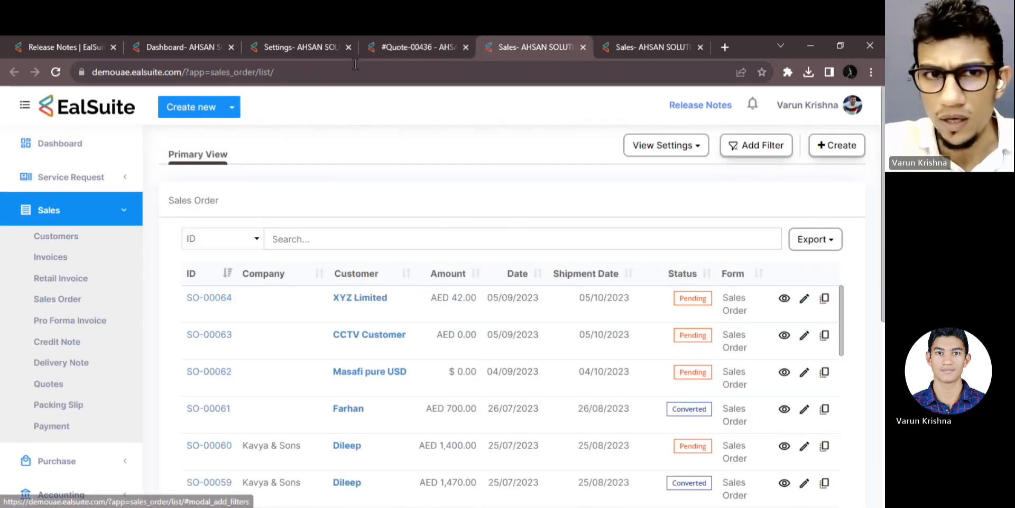
{"action": "left_click", "coordinate": [275, 48]}
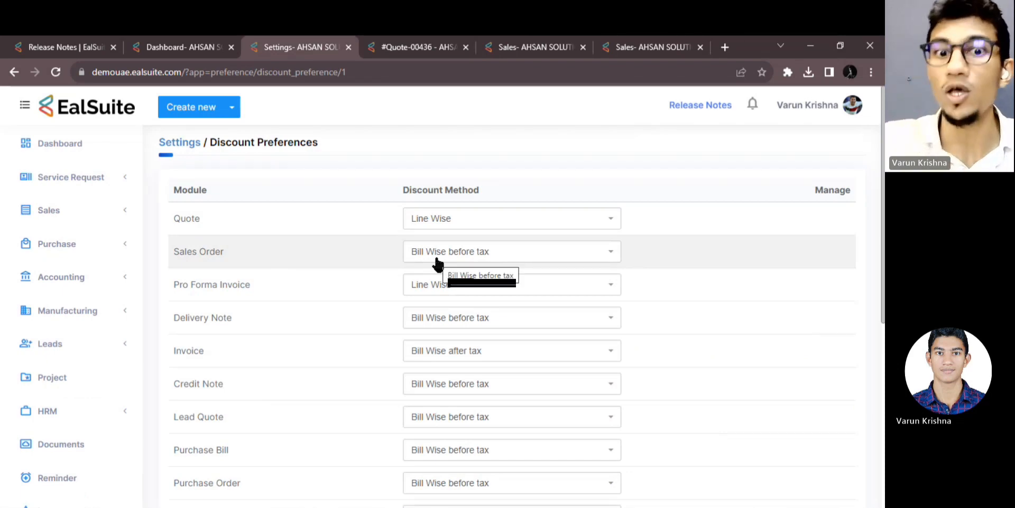
{"action": "left_click", "coordinate": [540, 48]}
Step: Create a new sales order and choose xcx as its customer
{"action": "left_click", "coordinate": [834, 147]}
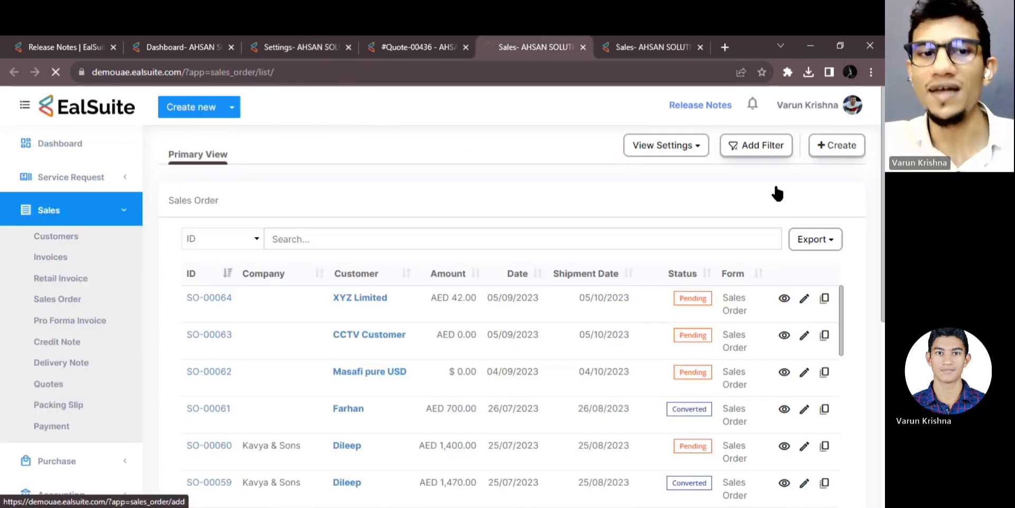
{"action": "left_click", "coordinate": [322, 256]}
{"action": "scroll", "coordinate": [285, 360], "scroll_direction": "down", "scroll_amount": 6}
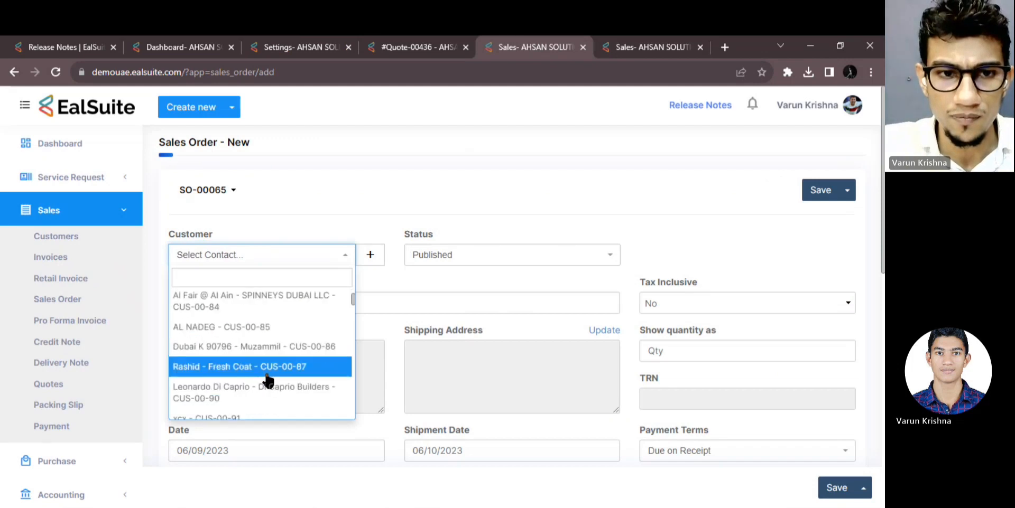
{"action": "left_click", "coordinate": [253, 341]}
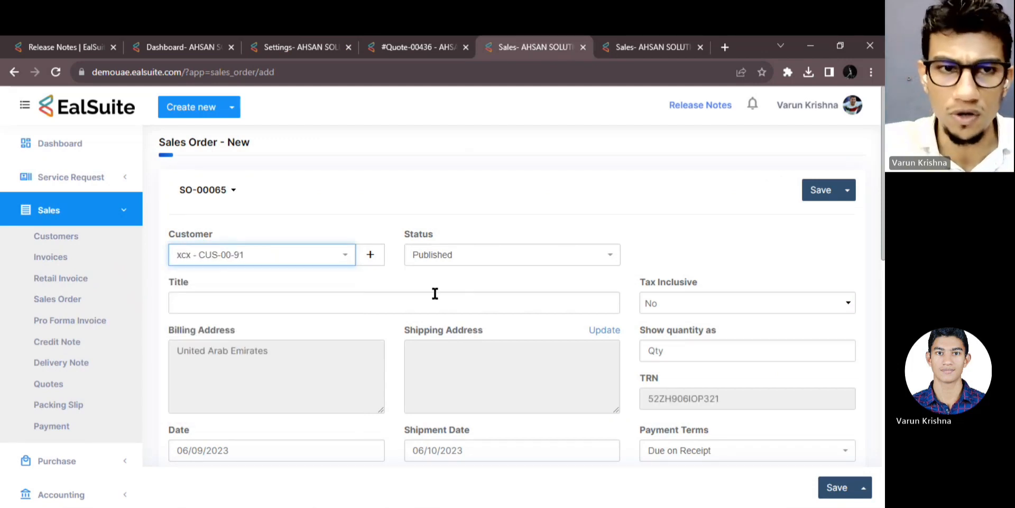
{"action": "left_click", "coordinate": [217, 193]}
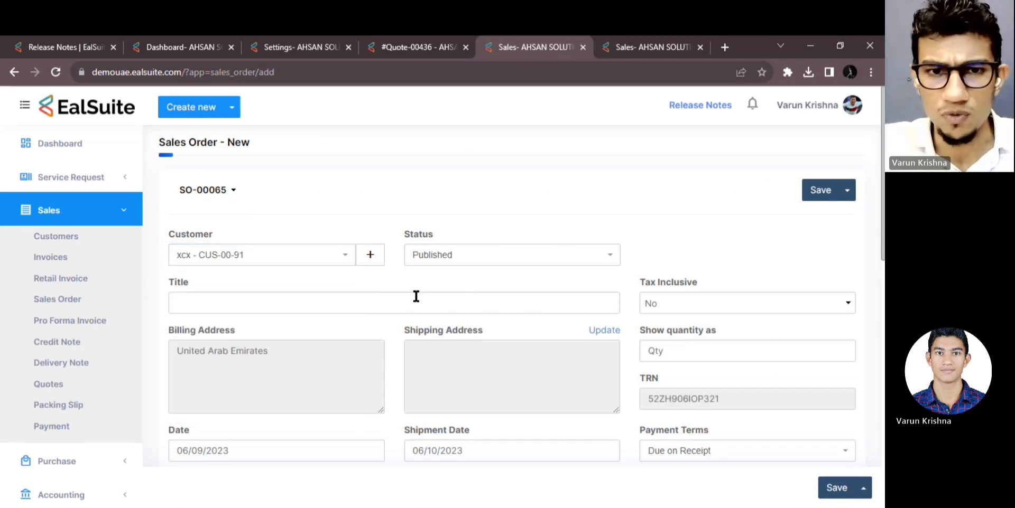
Step: Compare the new sales order's Discount Method field with the Sales Order setting in Discount Preferences
{"action": "scroll", "coordinate": [408, 288], "scroll_direction": "down", "scroll_amount": 2}
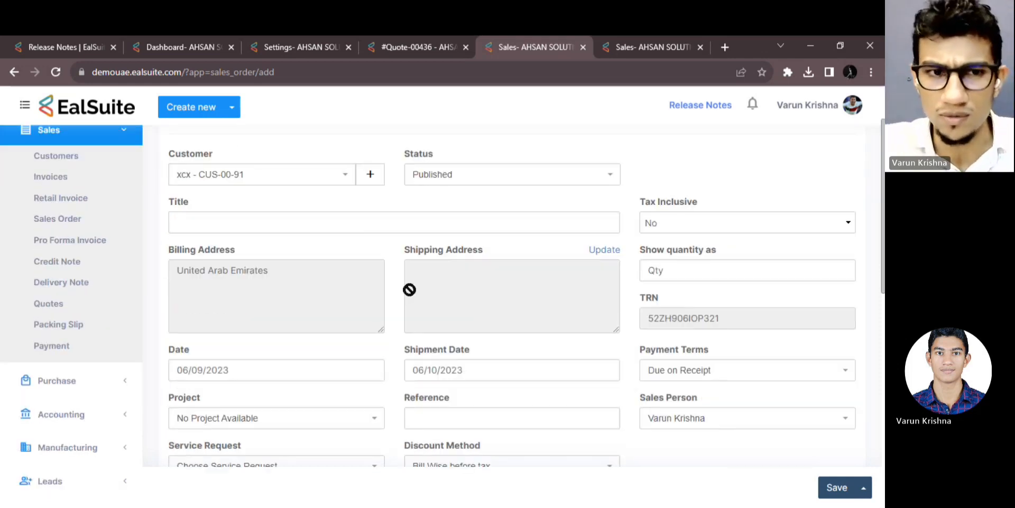
{"action": "scroll", "coordinate": [397, 287], "scroll_direction": "down", "scroll_amount": 2}
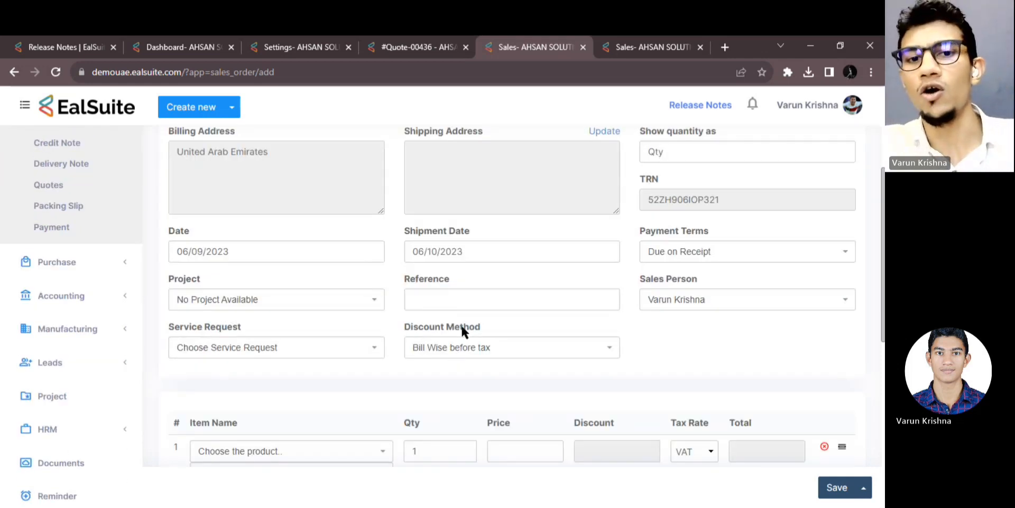
{"action": "left_click", "coordinate": [273, 41]}
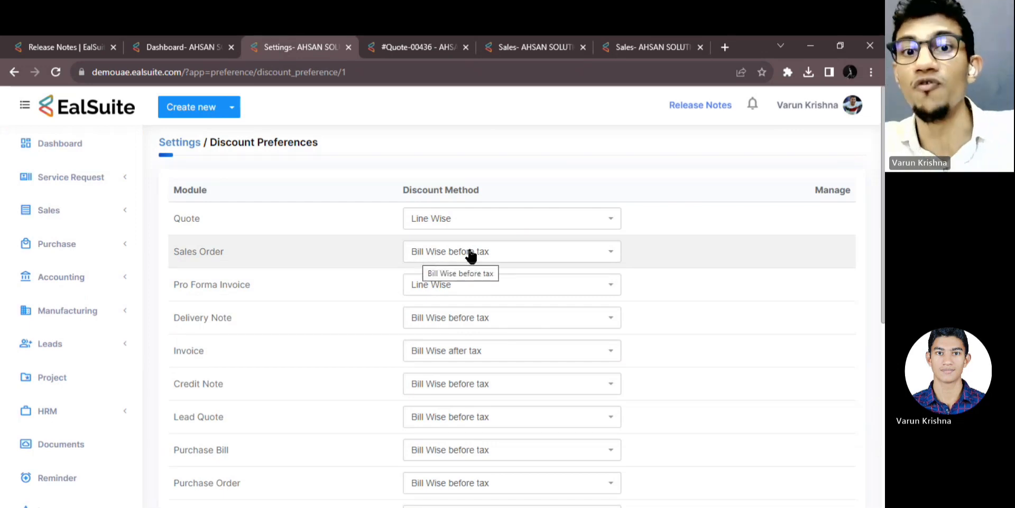
{"action": "left_click", "coordinate": [493, 47]}
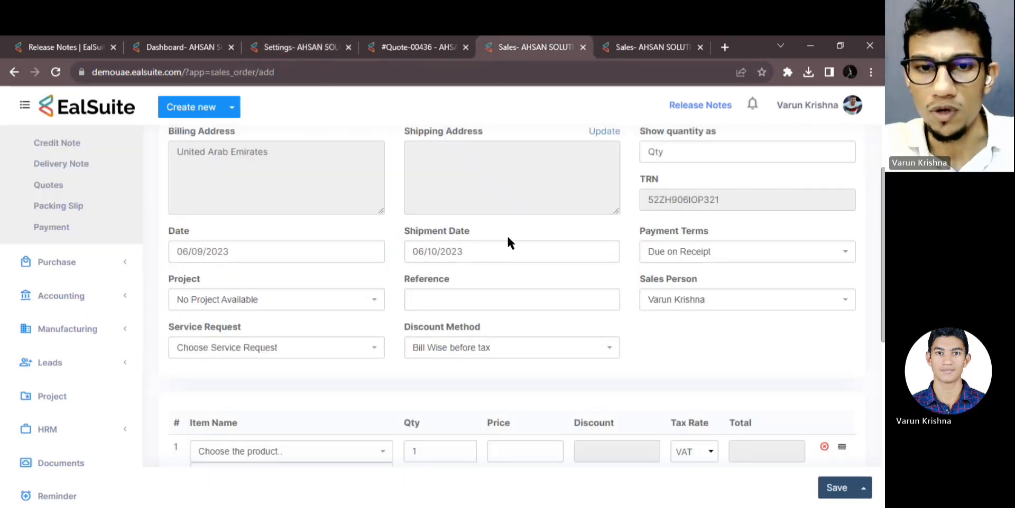
Step: Add the products 1 x 40' HC Container, 12 ton Recovery vehicle and 13 A Double Socket to the sales order's item lines
{"action": "scroll", "coordinate": [506, 234], "scroll_direction": "down", "scroll_amount": 2}
{"action": "left_click", "coordinate": [310, 330]}
{"action": "left_click", "coordinate": [235, 411]}
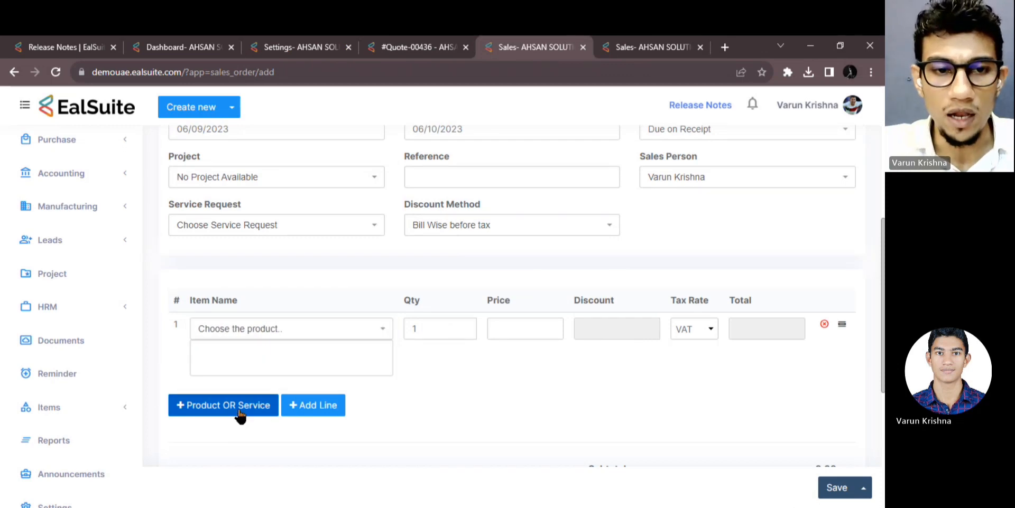
{"action": "scroll", "coordinate": [290, 386], "scroll_direction": "down", "scroll_amount": 3}
{"action": "left_click", "coordinate": [114, 377]}
{"action": "scroll", "coordinate": [119, 402], "scroll_direction": "down", "scroll_amount": 4}
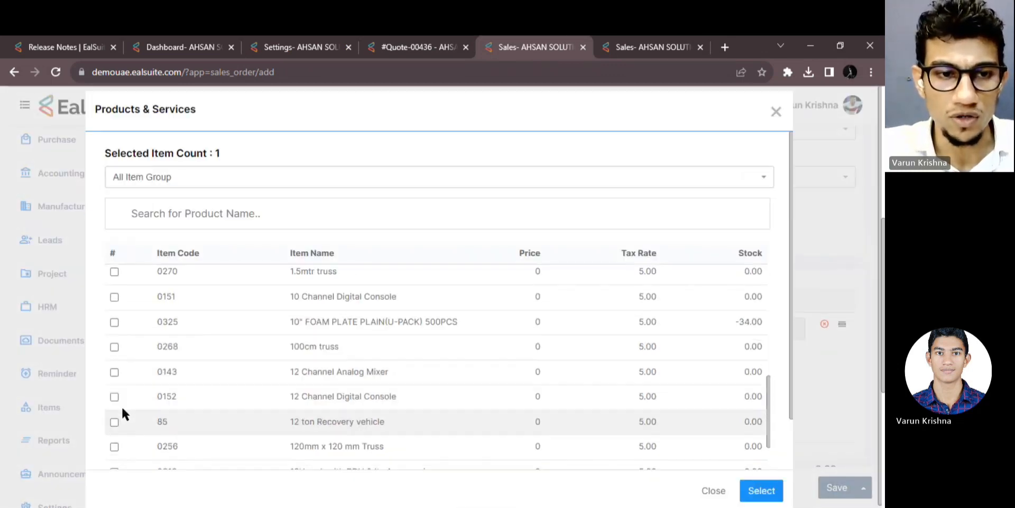
{"action": "left_click", "coordinate": [114, 392]}
{"action": "scroll", "coordinate": [114, 393], "scroll_direction": "down", "scroll_amount": 1}
{"action": "left_click", "coordinate": [114, 413]}
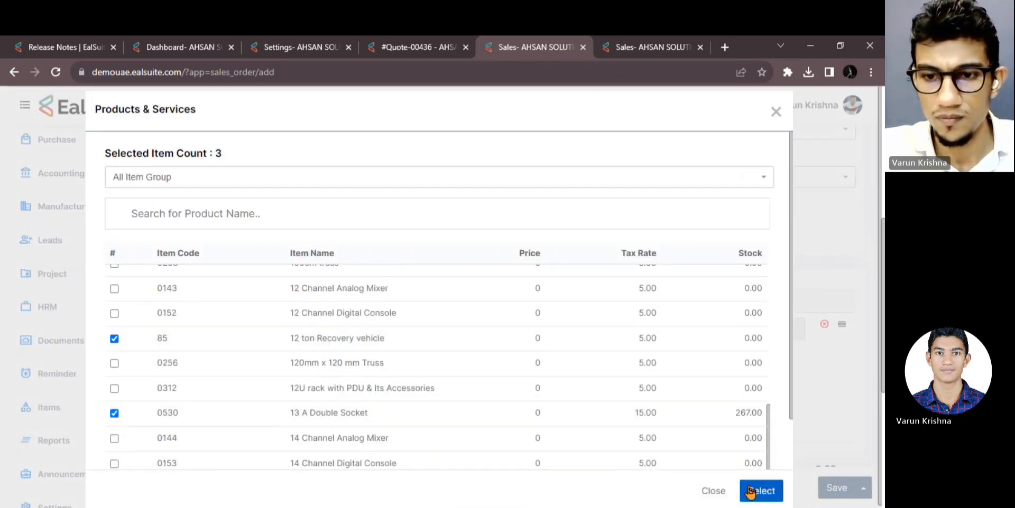
{"action": "left_click", "coordinate": [751, 493]}
Step: Set the sales order prices to 250 for 1 x 40' HC Container, 350 for 12 ton Recovery vehicle and 400 for 13 A Double Socket
{"action": "scroll", "coordinate": [491, 267], "scroll_direction": "down", "scroll_amount": 3}
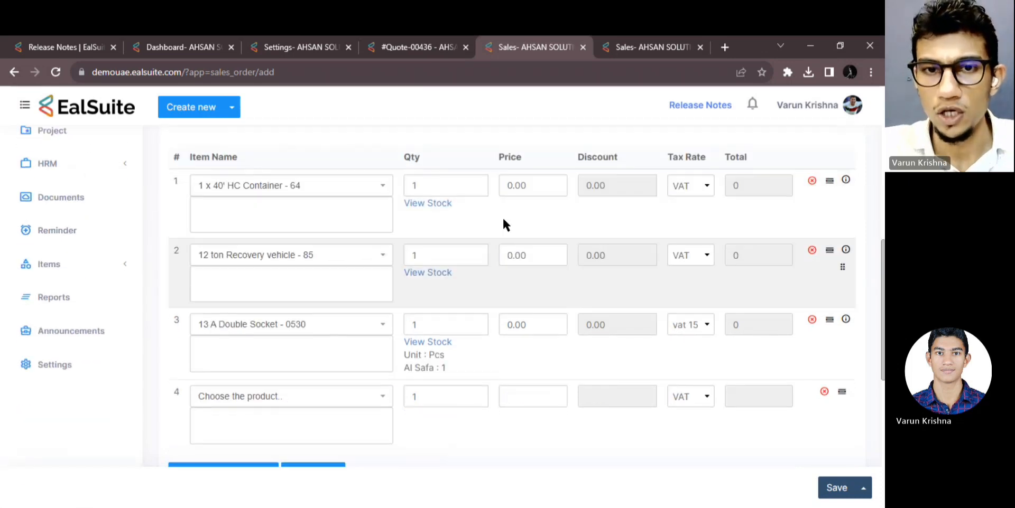
{"action": "left_click", "coordinate": [510, 187]}
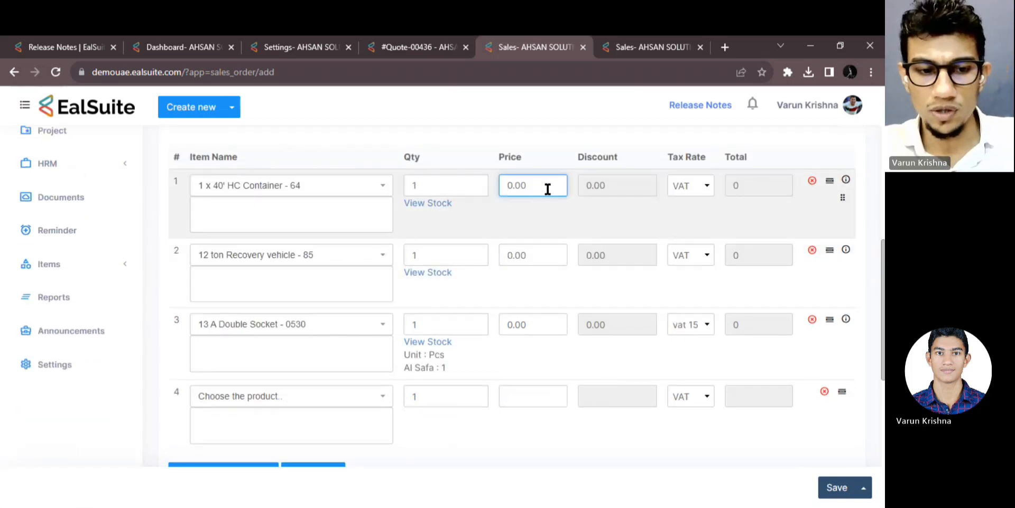
{"action": "type", "text": "25"}
{"action": "left_click", "coordinate": [507, 255]}
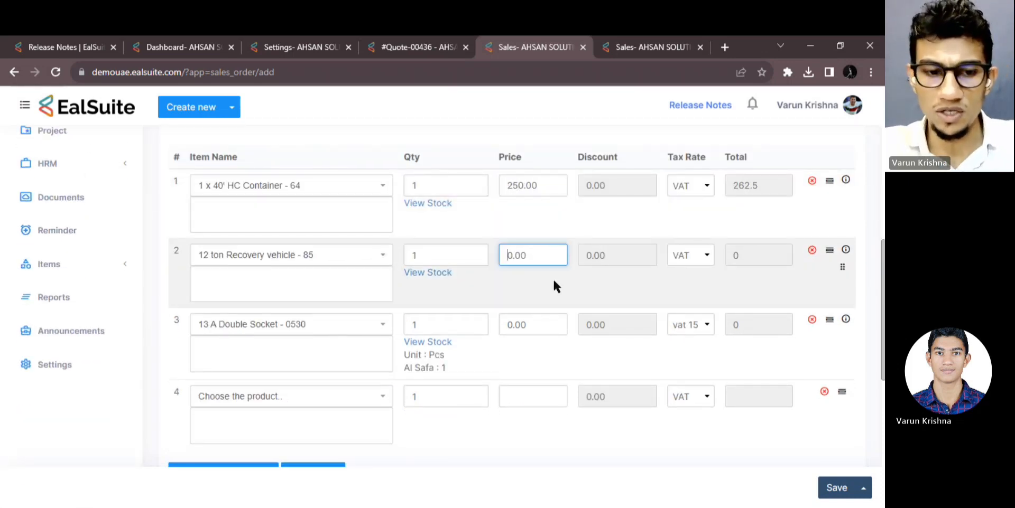
{"action": "type", "text": "35"}
{"action": "left_click", "coordinate": [505, 322]}
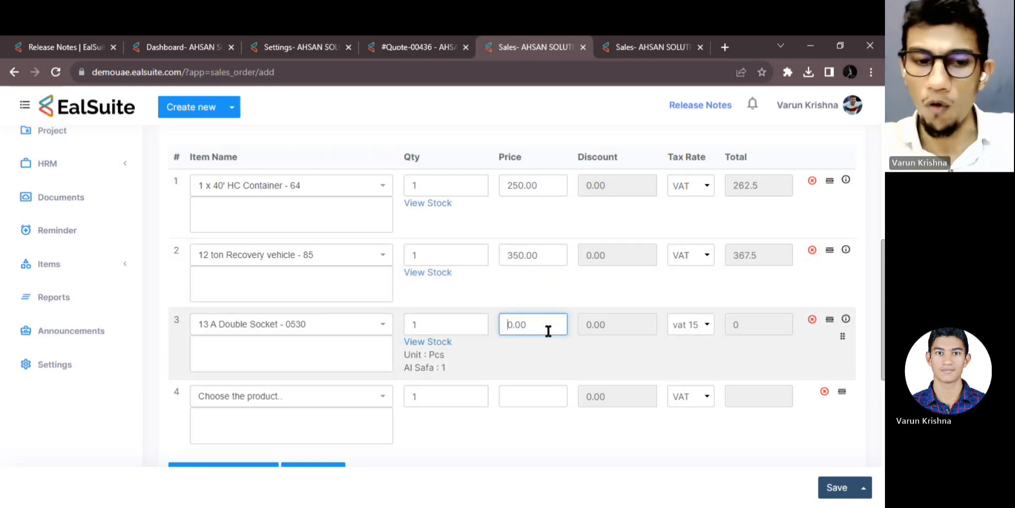
{"action": "type", "text": "40"}
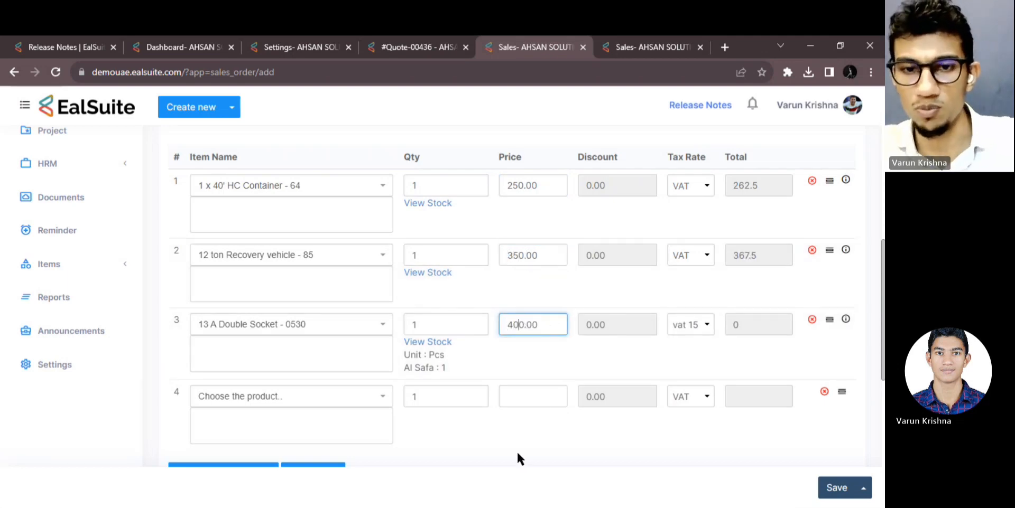
{"action": "left_click", "coordinate": [517, 459]}
Step: Change the tax rate of the 13 A Double Socket line to VAT and check the order's subtotal, tax and total
{"action": "scroll", "coordinate": [580, 411], "scroll_direction": "down", "scroll_amount": 5}
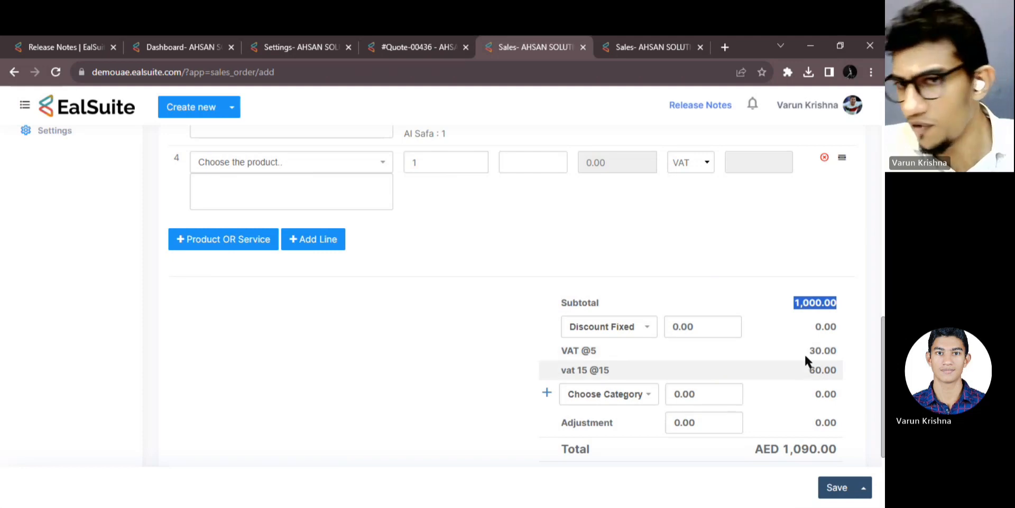
{"action": "scroll", "coordinate": [805, 354], "scroll_direction": "up", "scroll_amount": 5}
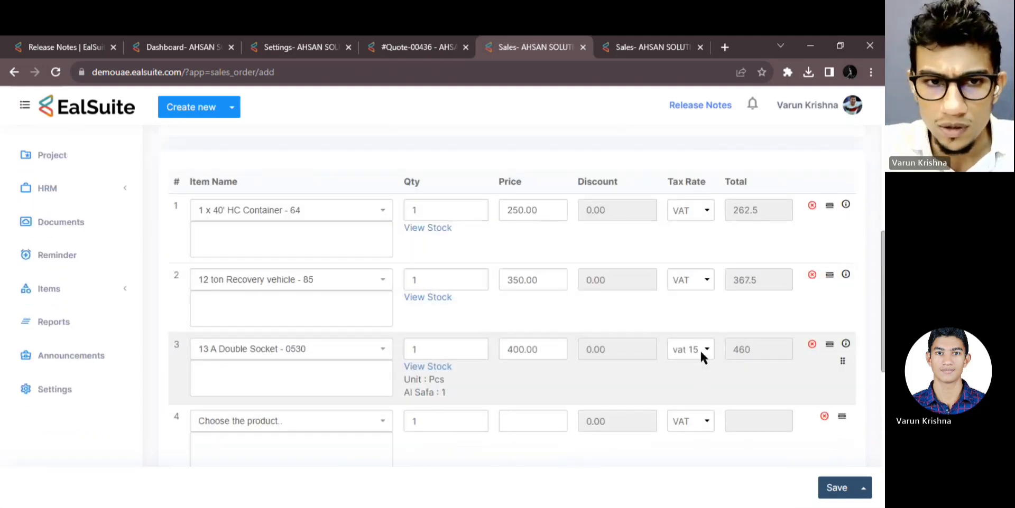
{"action": "left_click", "coordinate": [700, 350]}
{"action": "left_click", "coordinate": [696, 366]}
{"action": "scroll", "coordinate": [696, 367], "scroll_direction": "down", "scroll_amount": 5}
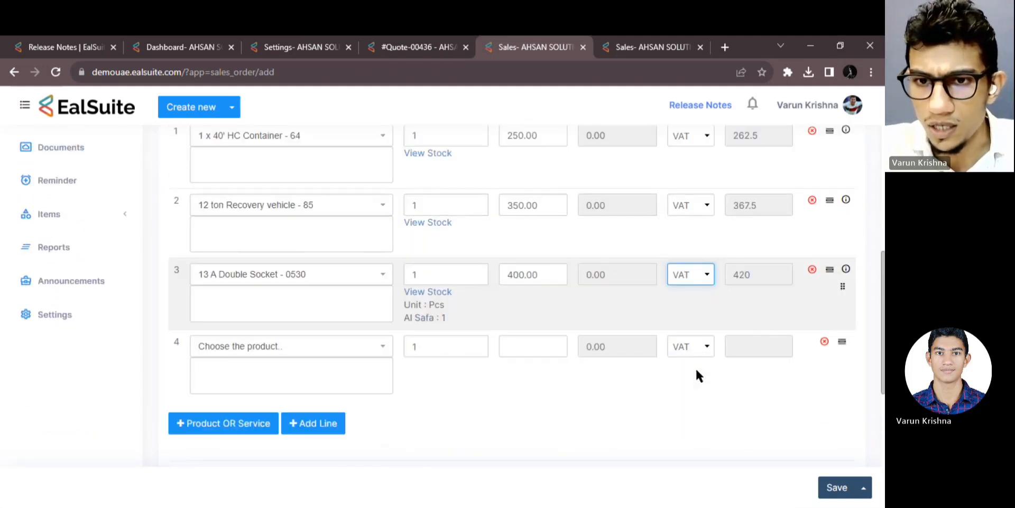
{"action": "triple_click", "coordinate": [548, 326]}
{"action": "left_click", "coordinate": [487, 271]}
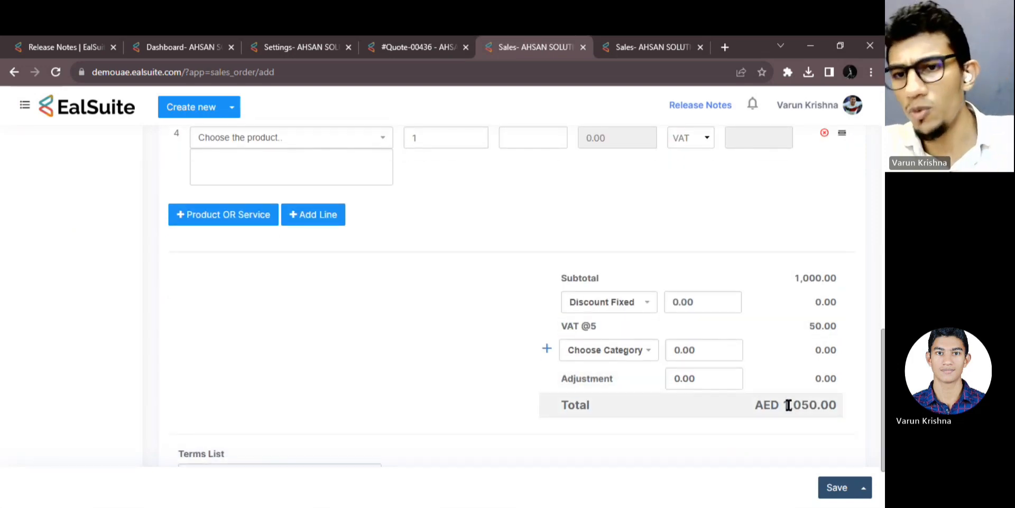
Step: Review the item lines and the discount types available in the sales order's totals section
{"action": "scroll", "coordinate": [827, 425], "scroll_direction": "up", "scroll_amount": 3}
{"action": "scroll", "coordinate": [761, 425], "scroll_direction": "up", "scroll_amount": 2}
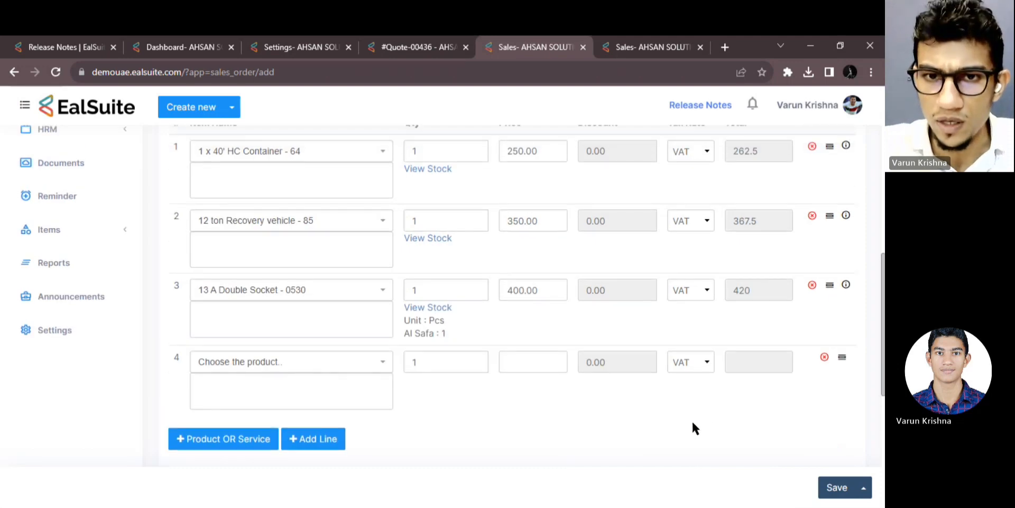
{"action": "scroll", "coordinate": [690, 401], "scroll_direction": "down", "scroll_amount": 3}
{"action": "left_click", "coordinate": [611, 363]}
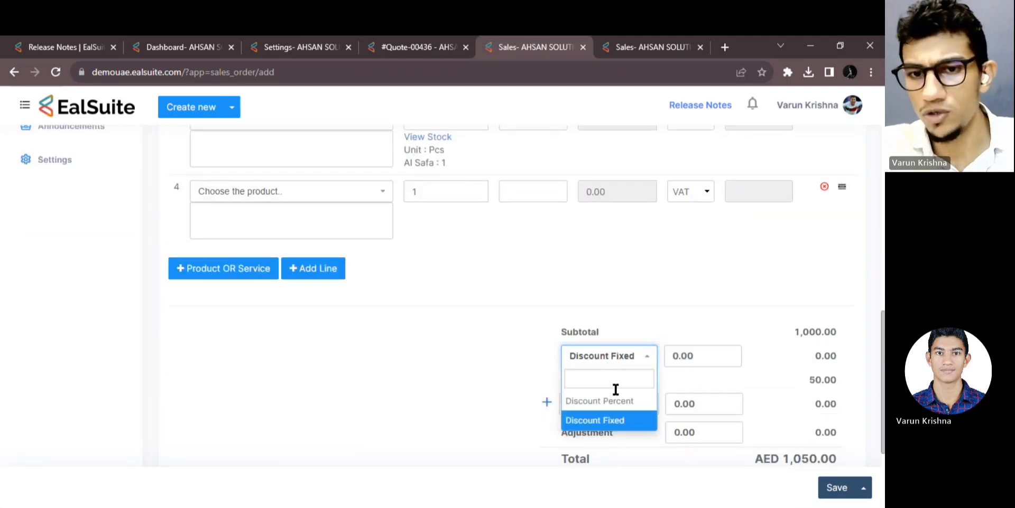
{"action": "left_click", "coordinate": [608, 366]}
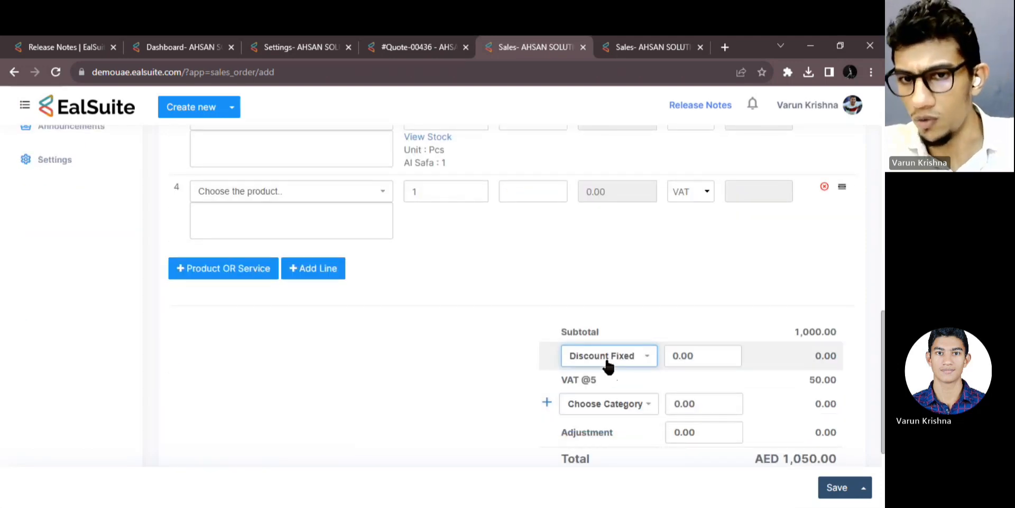
{"action": "left_click", "coordinate": [608, 366]}
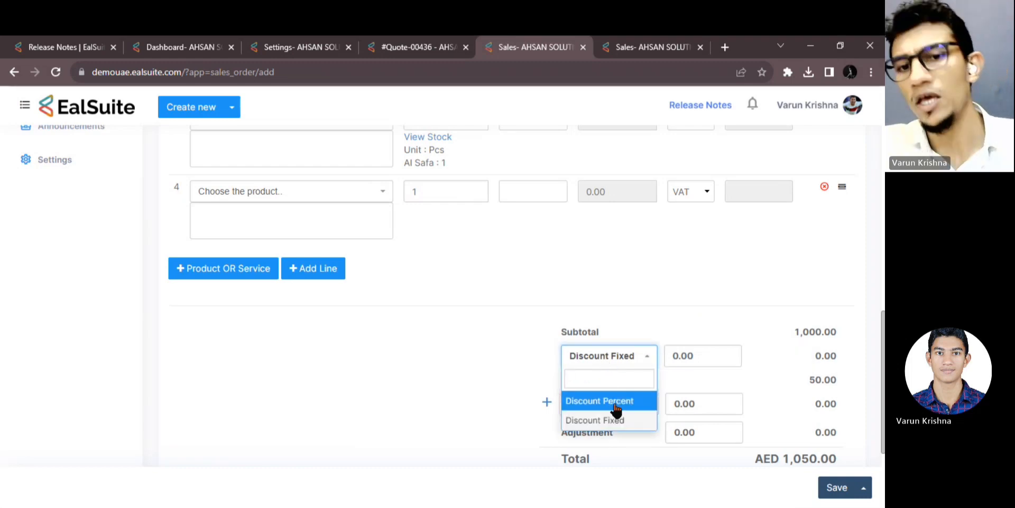
{"action": "left_click", "coordinate": [611, 364]}
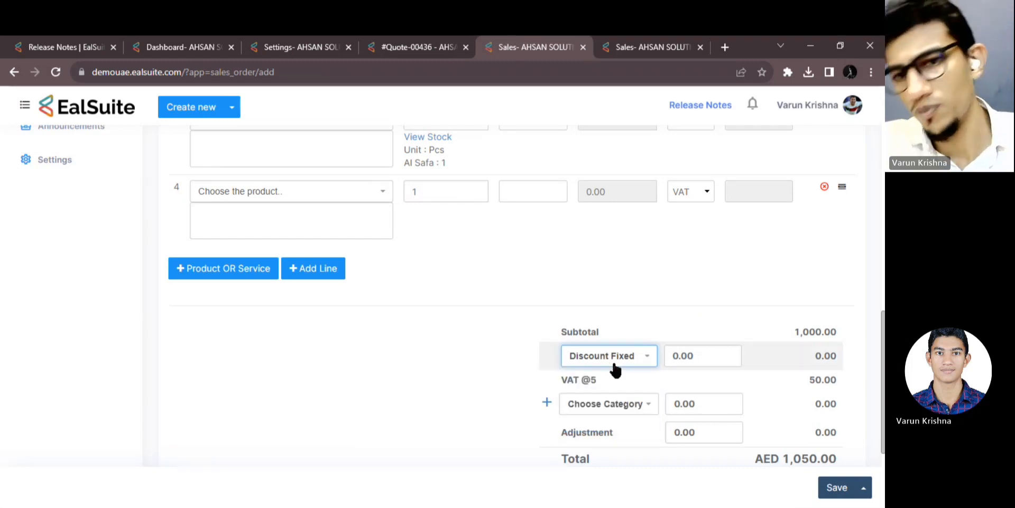
Step: Enter a fixed bill-wise discount of 100 in the sales order's totals section
{"action": "scroll", "coordinate": [672, 356], "scroll_direction": "up", "scroll_amount": 4}
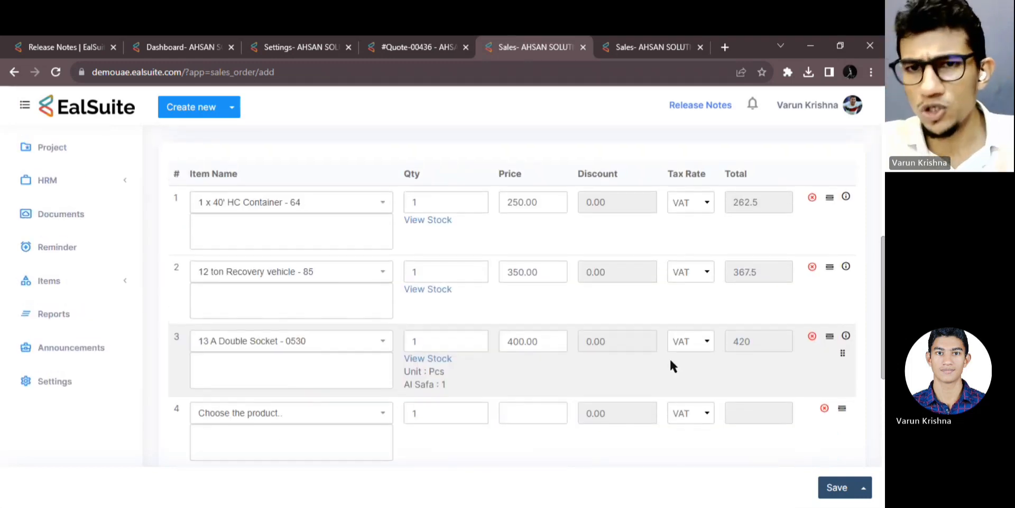
{"action": "scroll", "coordinate": [665, 358], "scroll_direction": "down", "scroll_amount": 4}
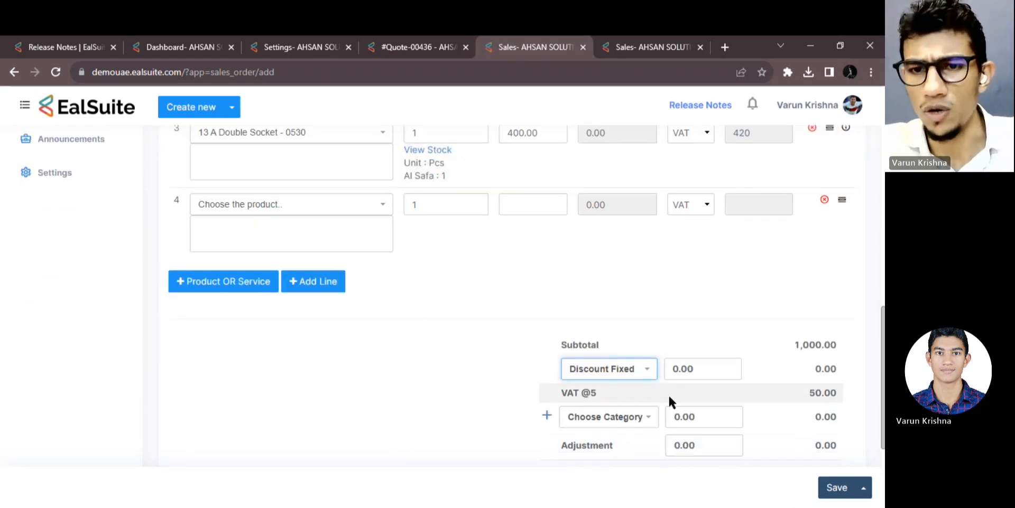
{"action": "left_click", "coordinate": [669, 370]}
{"action": "type", "text": "10"}
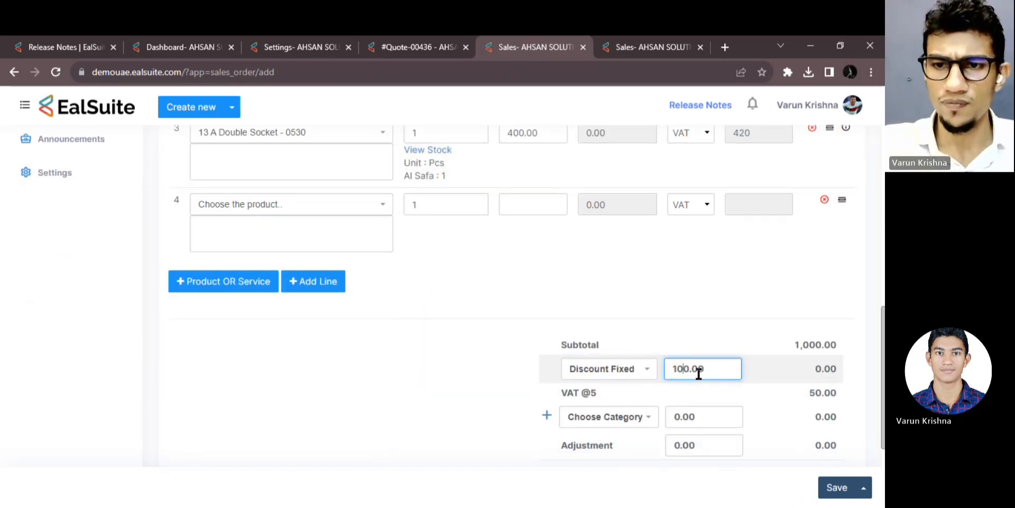
{"action": "left_click", "coordinate": [421, 322]}
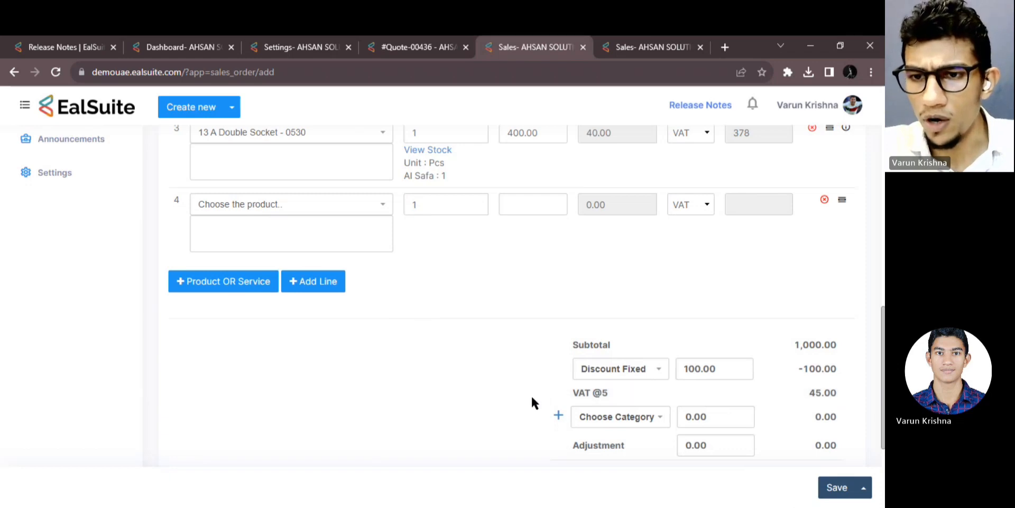
Step: Examine how the bill discount is distributed across the item lines and how it affects the VAT and total
{"action": "scroll", "coordinate": [791, 417], "scroll_direction": "down", "scroll_amount": 2}
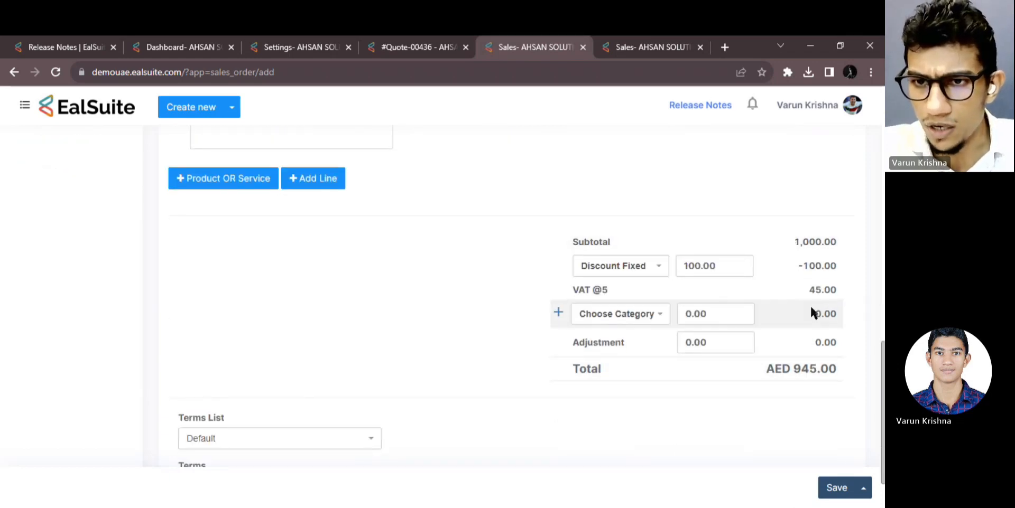
{"action": "scroll", "coordinate": [810, 305], "scroll_direction": "up", "scroll_amount": 6}
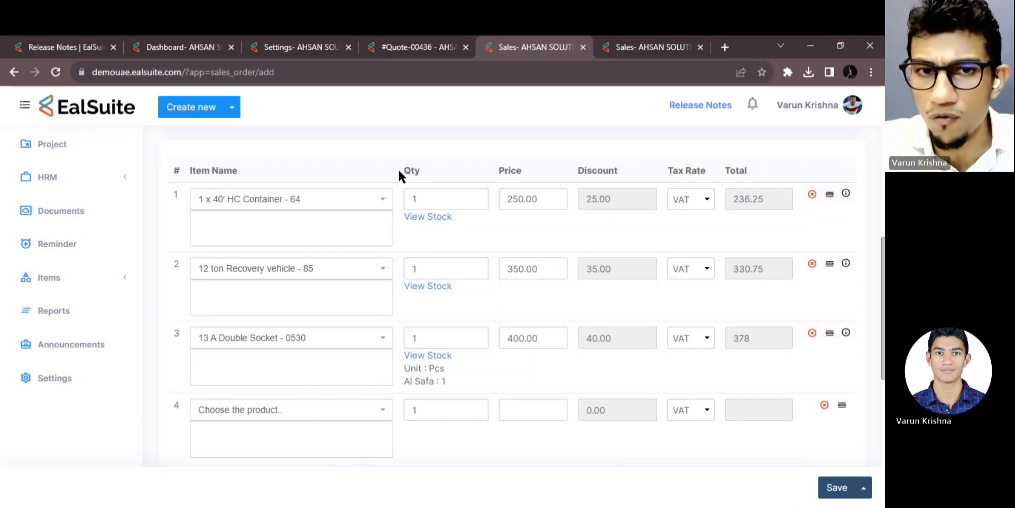
{"action": "left_click", "coordinate": [482, 177]}
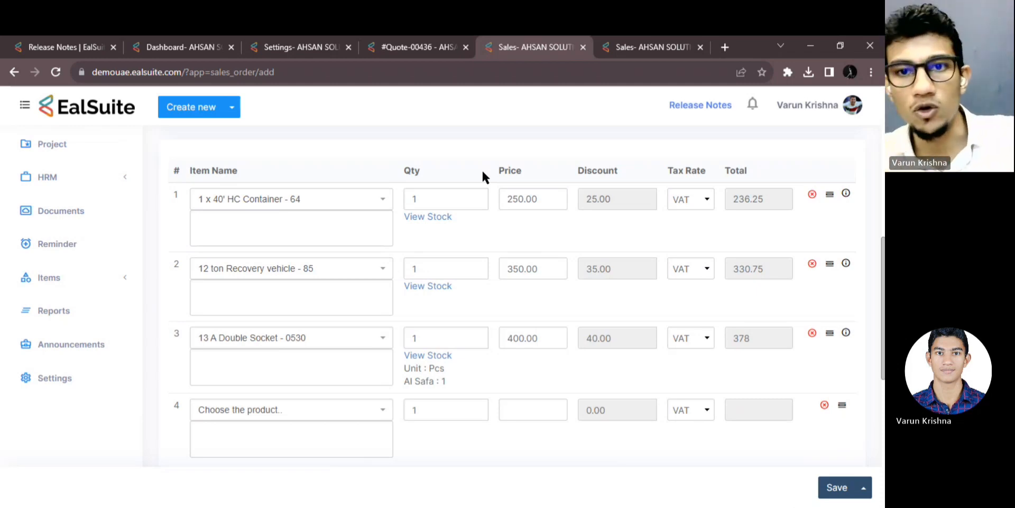
{"action": "scroll", "coordinate": [624, 318], "scroll_direction": "down", "scroll_amount": 5}
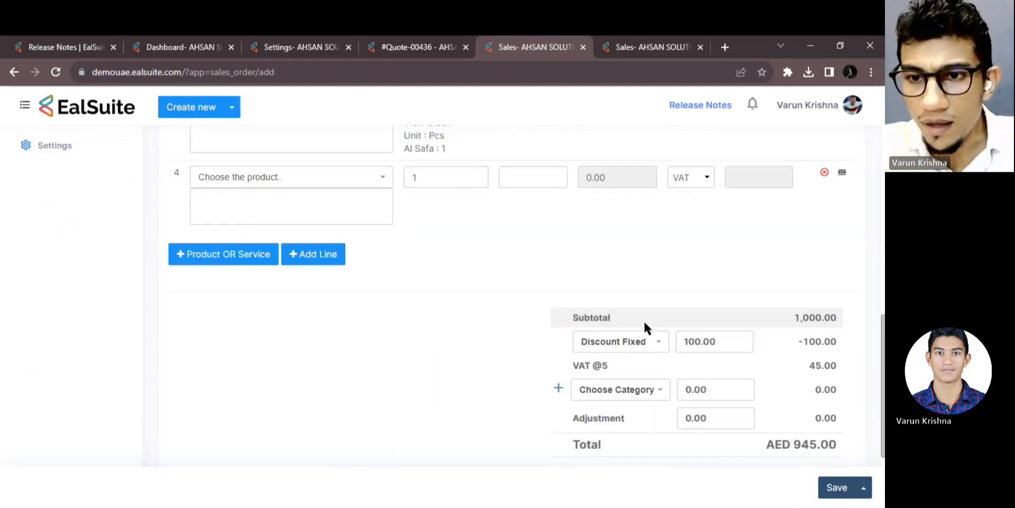
{"action": "scroll", "coordinate": [644, 331], "scroll_direction": "up", "scroll_amount": 6}
{"action": "scroll", "coordinate": [643, 331], "scroll_direction": "down", "scroll_amount": 2}
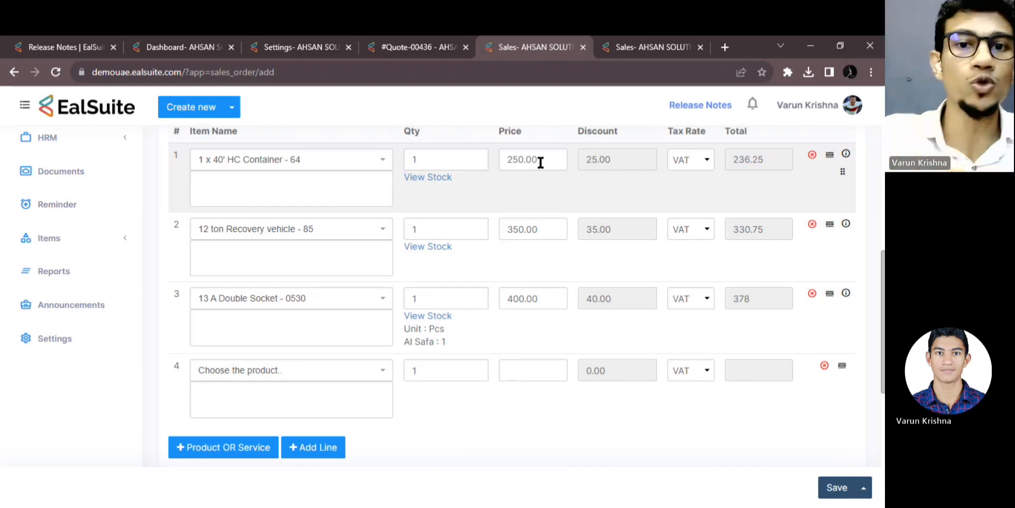
{"action": "scroll", "coordinate": [621, 190], "scroll_direction": "down", "scroll_amount": 5}
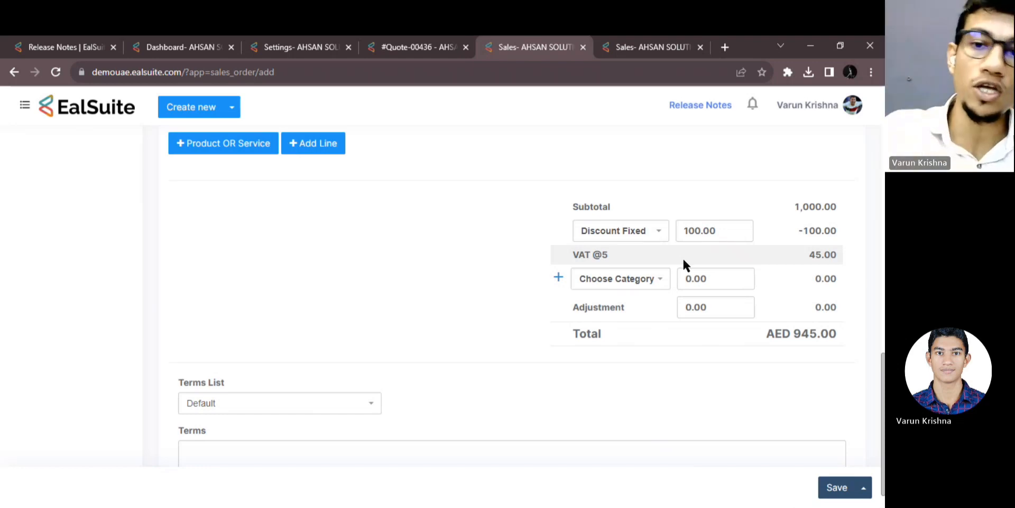
{"action": "scroll", "coordinate": [683, 259], "scroll_direction": "up", "scroll_amount": 5}
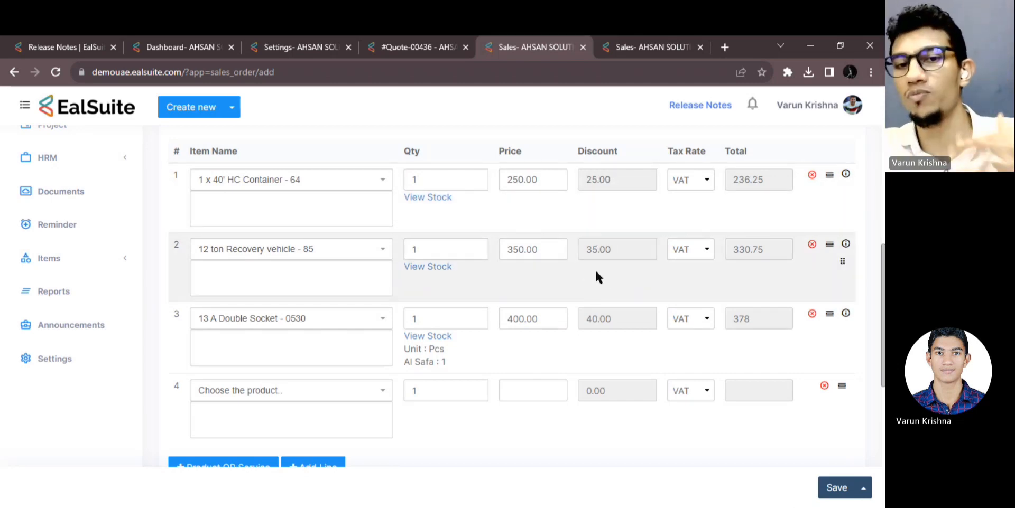
Step: Try a quantity of 2 on the 1 x 40' HC Container line to recalculate the line discounts, and restore the quantity to 1
{"action": "left_click", "coordinate": [453, 176]}
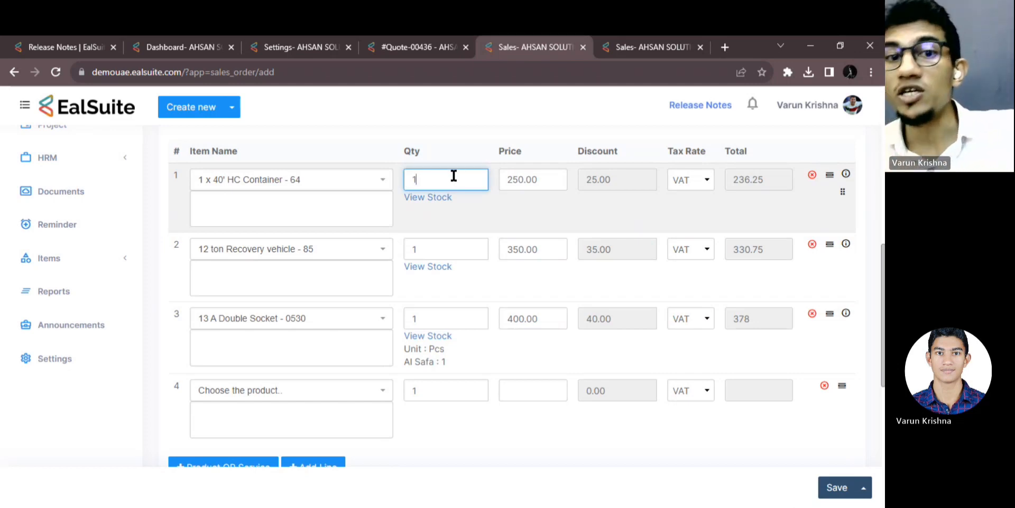
{"action": "key", "text": "BackSpace"}
{"action": "type", "text": "2"}
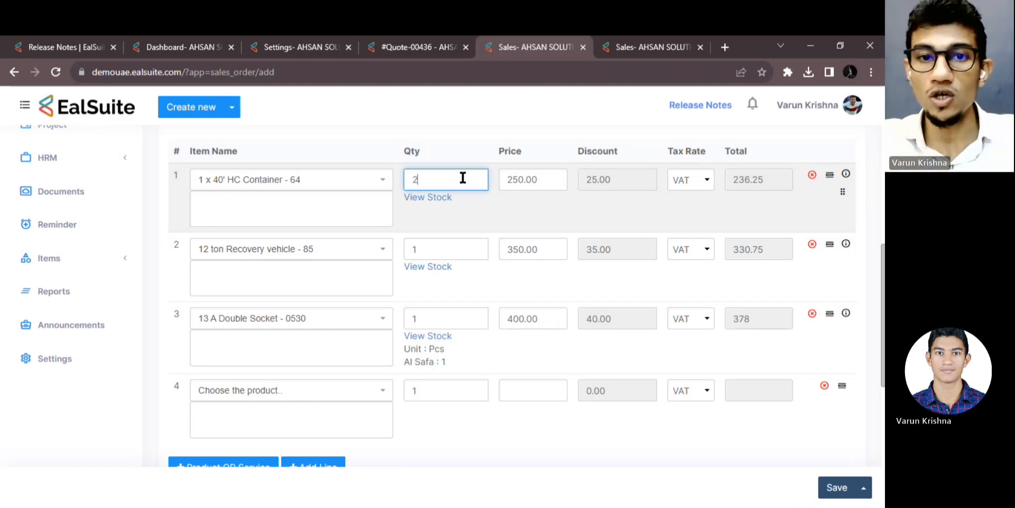
{"action": "left_click", "coordinate": [496, 119]}
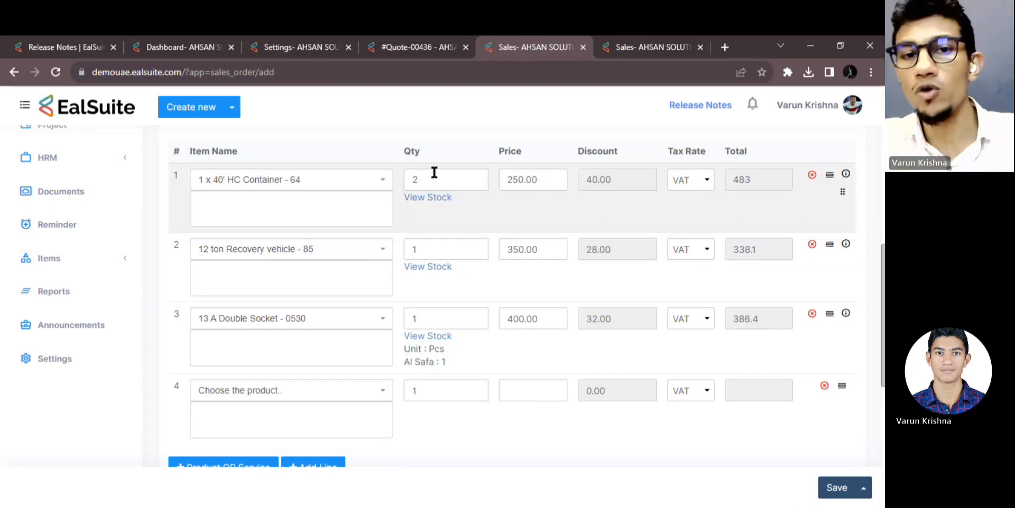
{"action": "left_click", "coordinate": [434, 172]}
{"action": "key", "text": "BackSpace"}
{"action": "type", "text": "1"}
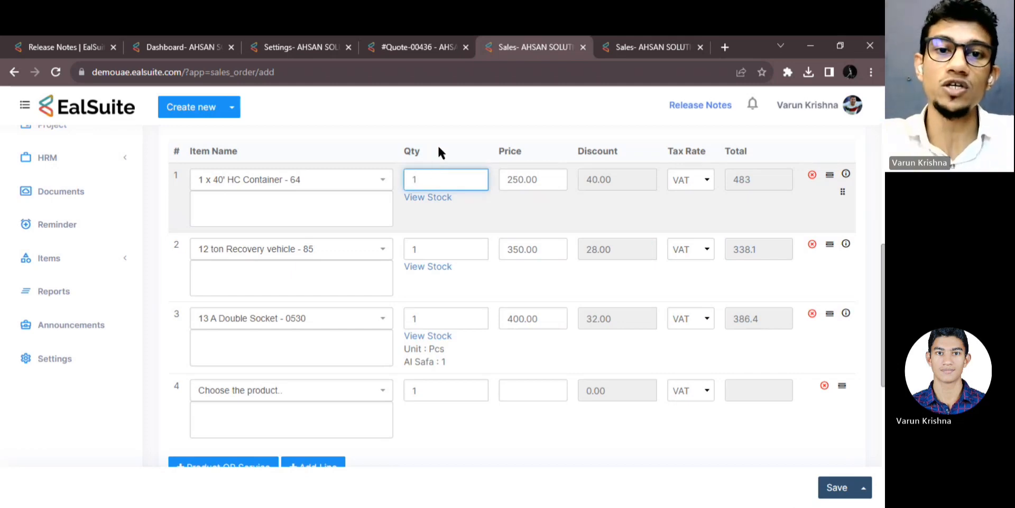
{"action": "left_click", "coordinate": [458, 114]}
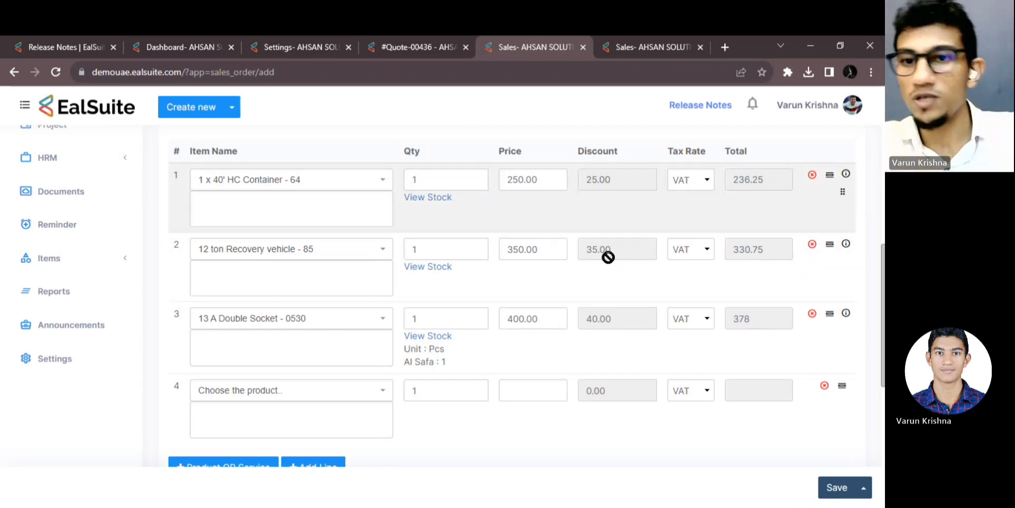
Step: Compare the order's Discount Method field with the discount, VAT and total rows in the totals section
{"action": "scroll", "coordinate": [633, 340], "scroll_direction": "down", "scroll_amount": 4}
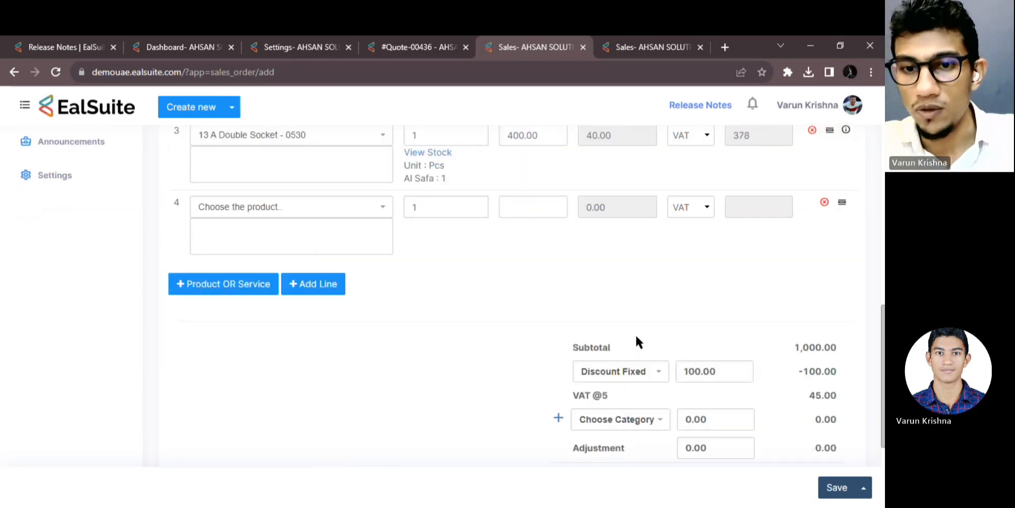
{"action": "scroll", "coordinate": [609, 278], "scroll_direction": "up", "scroll_amount": 8}
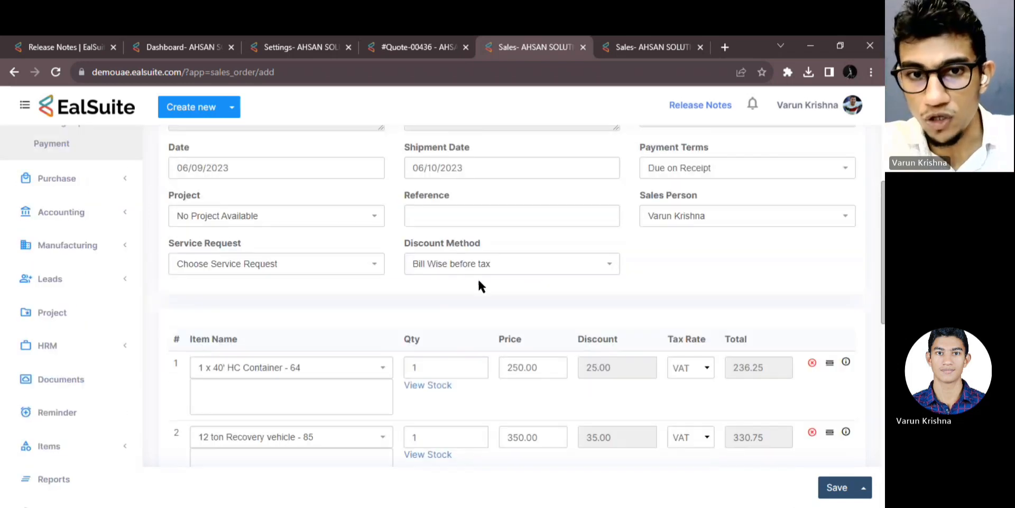
{"action": "scroll", "coordinate": [471, 290], "scroll_direction": "down", "scroll_amount": 5}
{"action": "scroll", "coordinate": [632, 275], "scroll_direction": "down", "scroll_amount": 2}
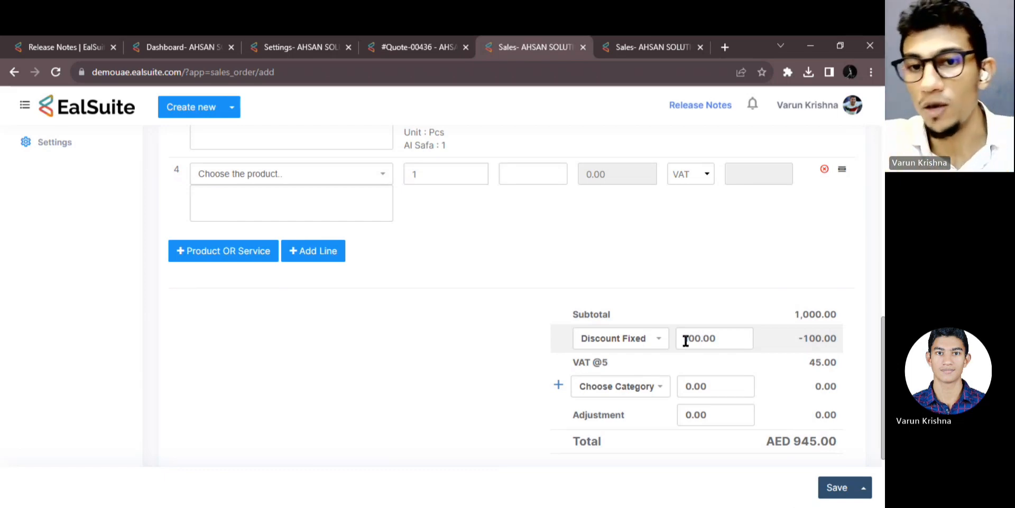
{"action": "left_click_drag", "start_coordinate": [573, 362], "coordinate": [613, 364]}
{"action": "left_click", "coordinate": [613, 364]}
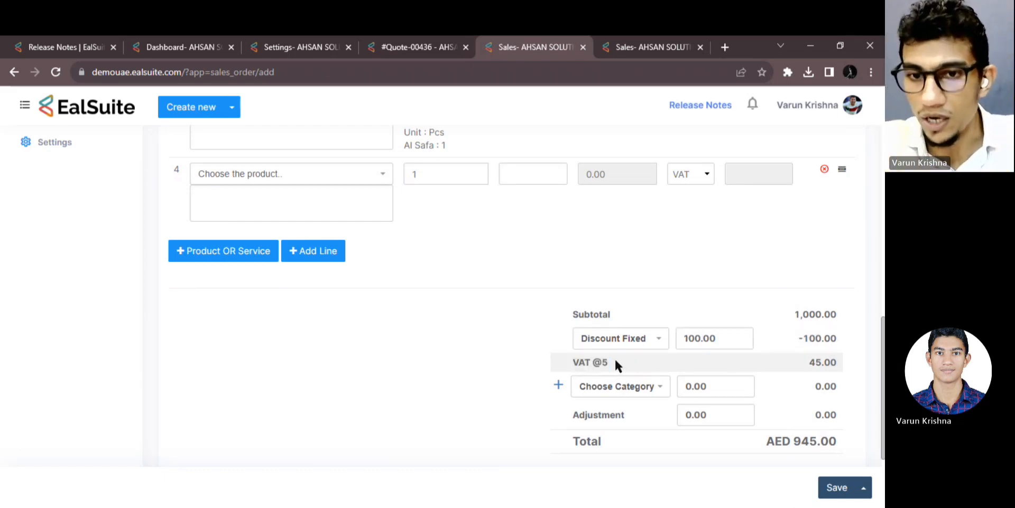
{"action": "scroll", "coordinate": [629, 357], "scroll_direction": "down", "scroll_amount": 2}
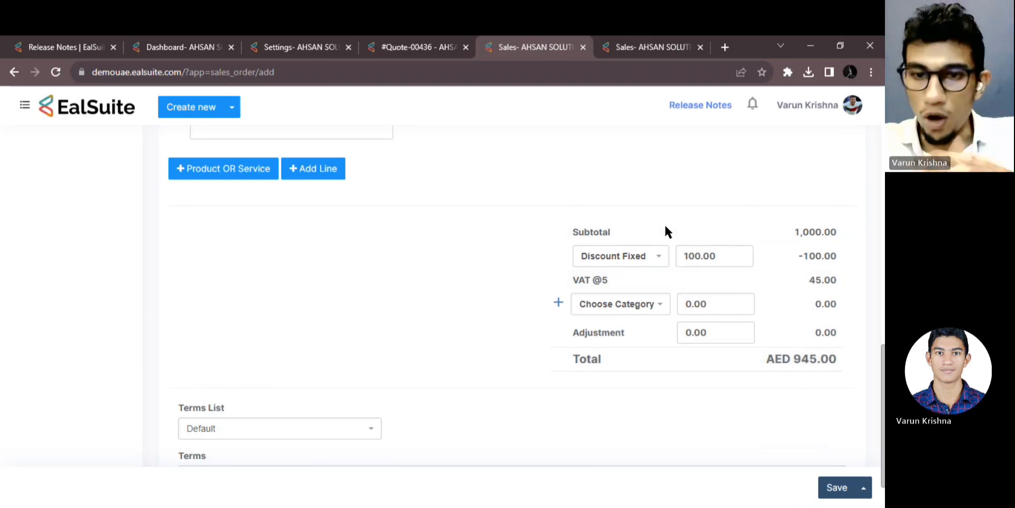
Step: Create a new invoice with the Invoice form and check its Discount Method against the Invoice default in Discount Preferences
{"action": "left_click", "coordinate": [643, 48]}
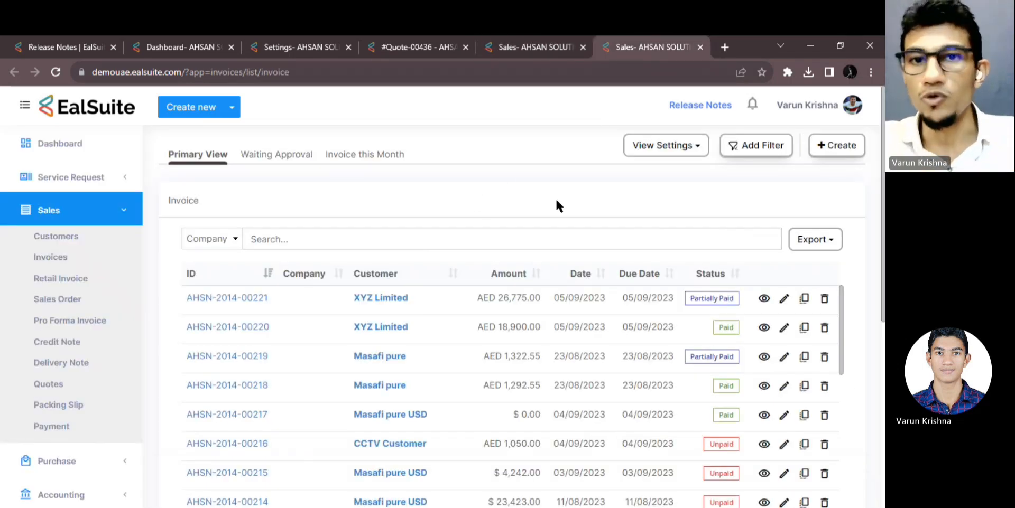
{"action": "left_click", "coordinate": [322, 49]}
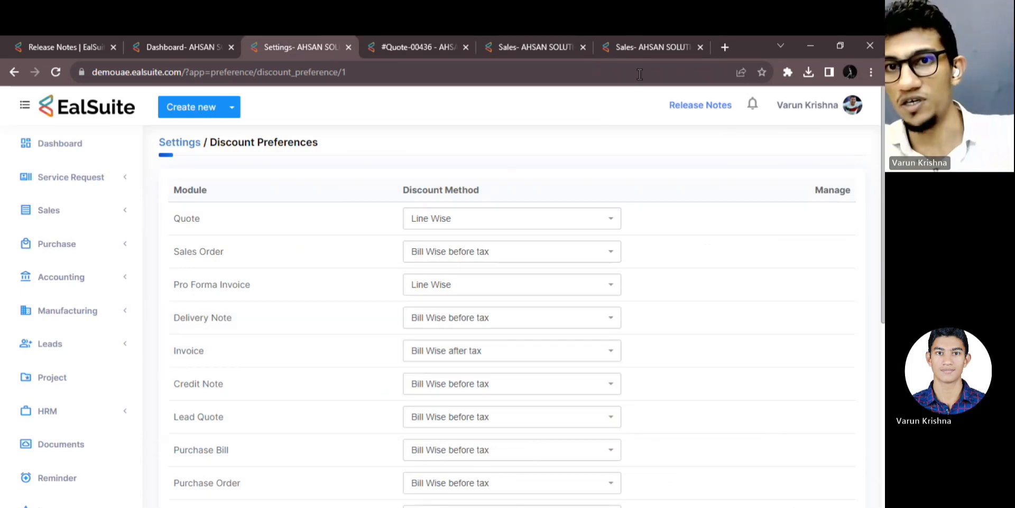
{"action": "left_click", "coordinate": [641, 54]}
{"action": "left_click", "coordinate": [834, 141]}
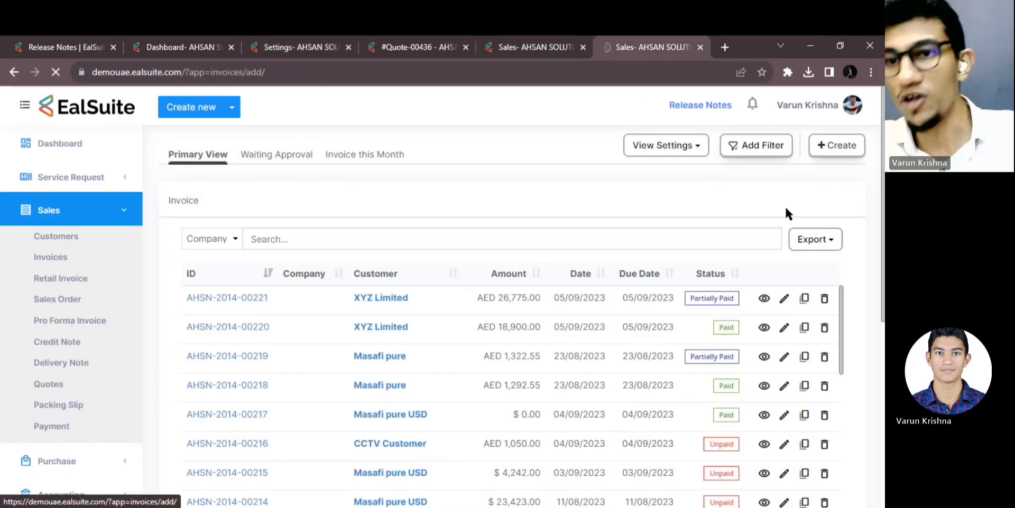
{"action": "left_click", "coordinate": [304, 262]}
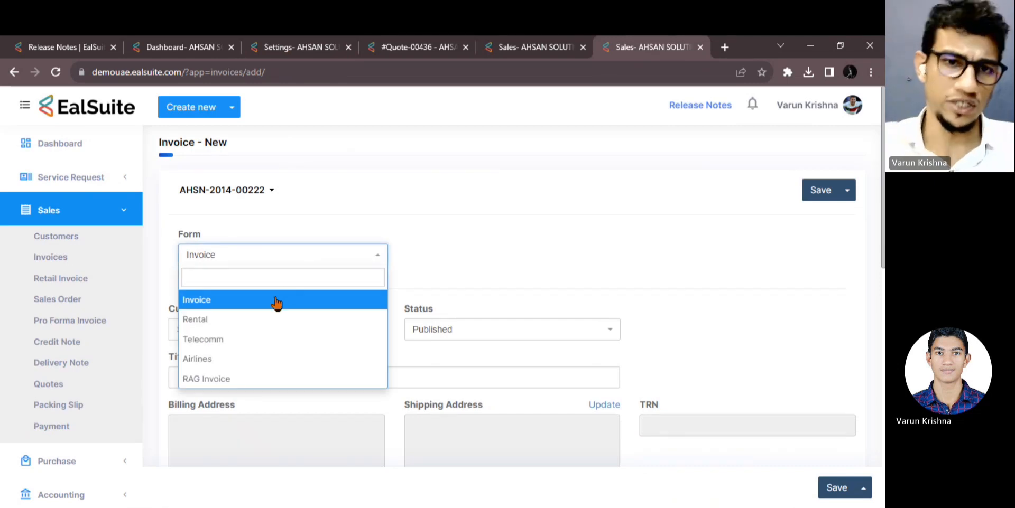
{"action": "left_click", "coordinate": [277, 299]}
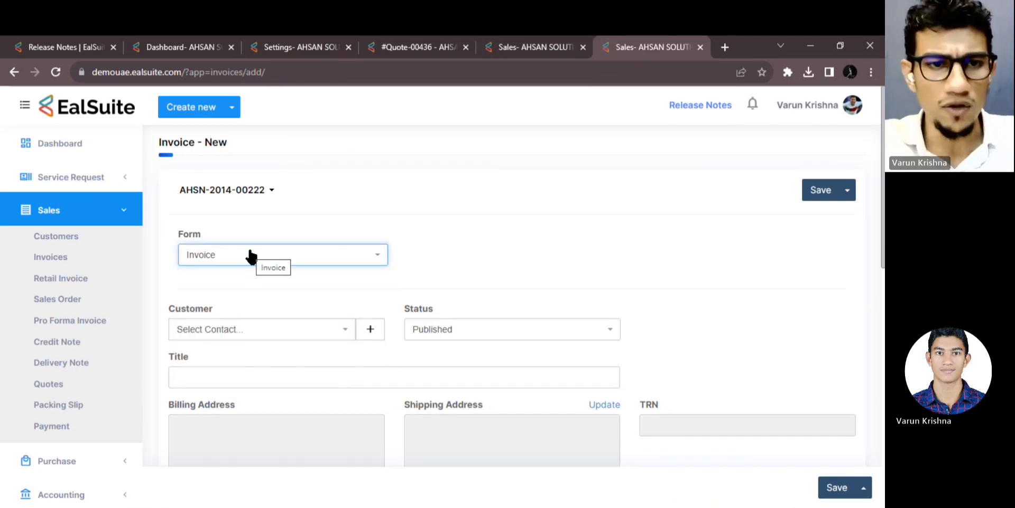
{"action": "scroll", "coordinate": [251, 258], "scroll_direction": "down", "scroll_amount": 5}
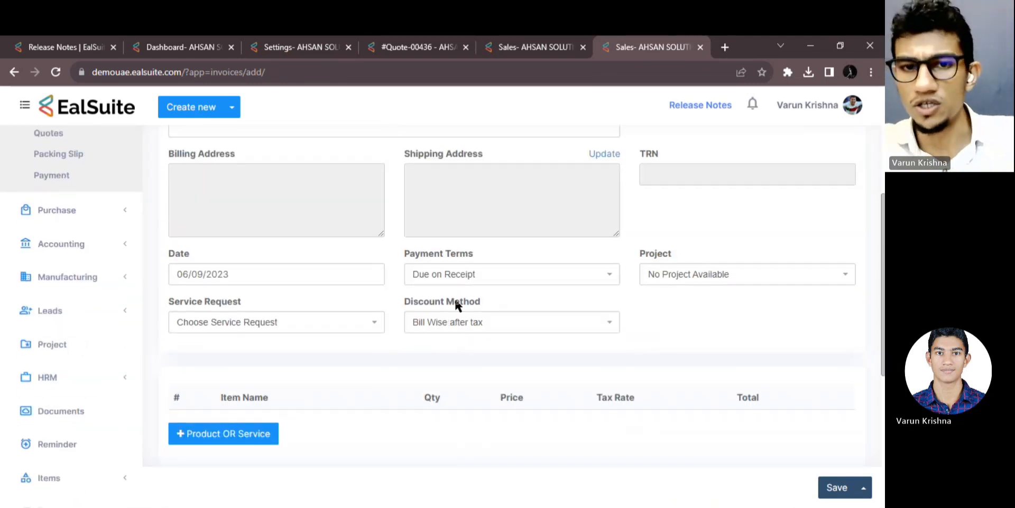
{"action": "scroll", "coordinate": [431, 338], "scroll_direction": "up", "scroll_amount": 5}
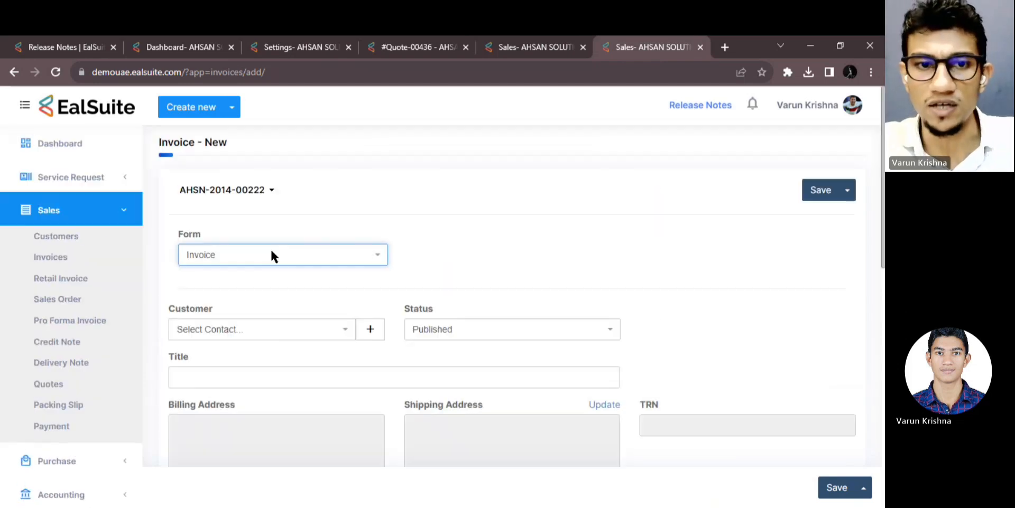
Step: Select an existing customer from the contact list for the new invoice
{"action": "scroll", "coordinate": [264, 264], "scroll_direction": "down", "scroll_amount": 2}
{"action": "left_click", "coordinate": [244, 226]}
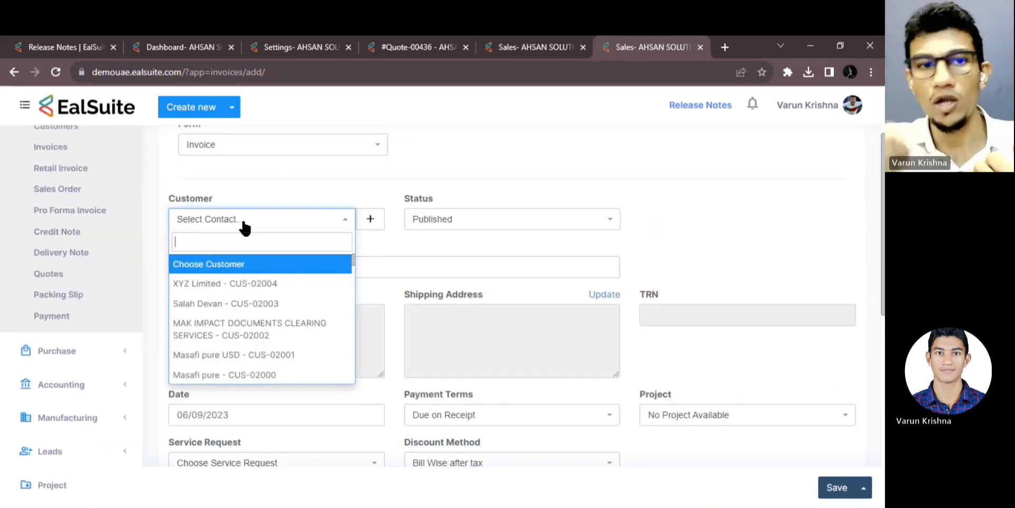
{"action": "scroll", "coordinate": [265, 344], "scroll_direction": "down", "scroll_amount": 3}
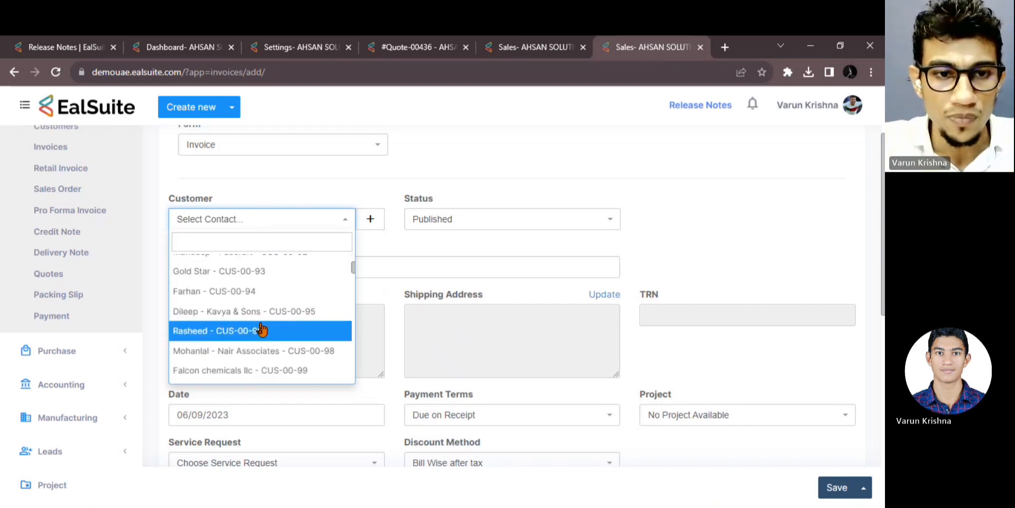
{"action": "left_click", "coordinate": [245, 310]}
Step: Add 12 Channel Digital Console, 12U rack with PDU & Its Accessories and 14 Channel Analog Mixer as the invoice's items
{"action": "scroll", "coordinate": [296, 272], "scroll_direction": "down", "scroll_amount": 4}
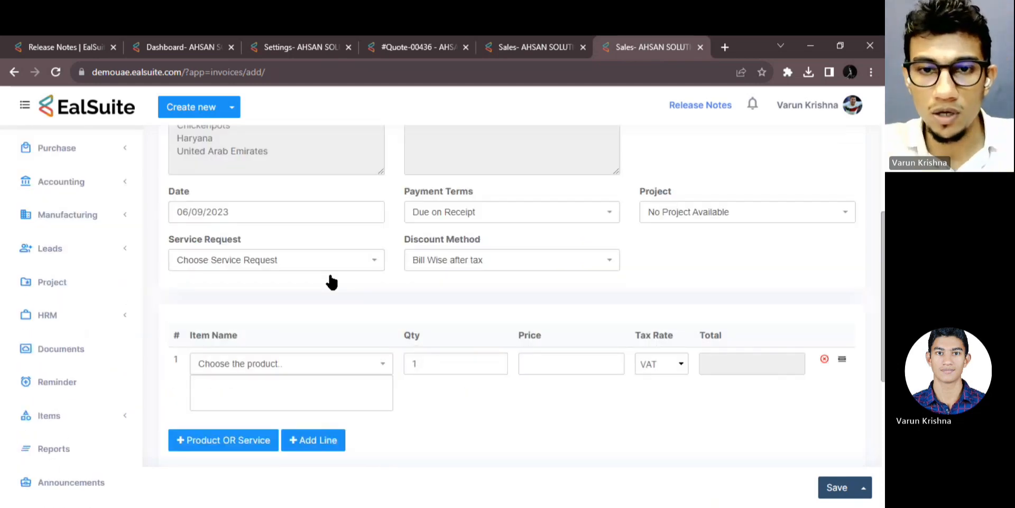
{"action": "left_click", "coordinate": [178, 421]}
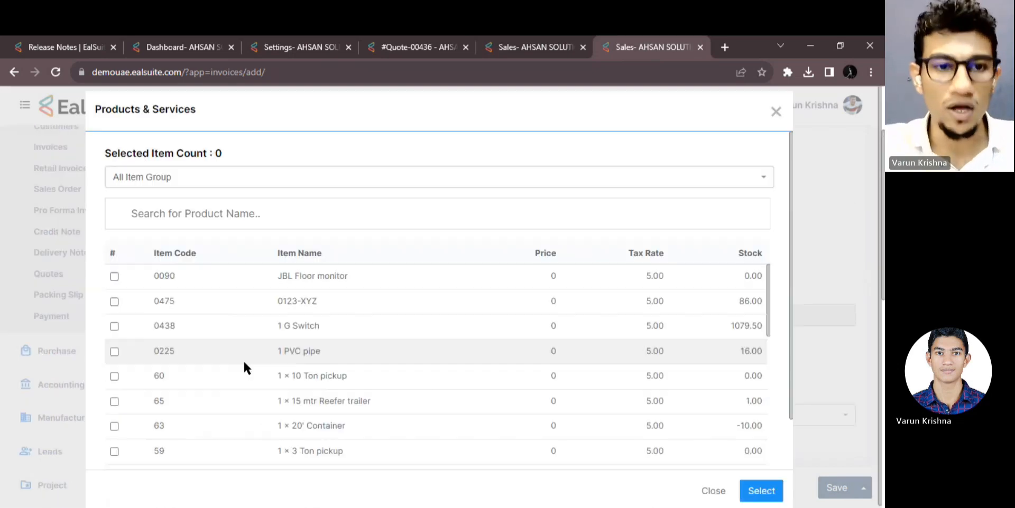
{"action": "scroll", "coordinate": [120, 380], "scroll_direction": "down", "scroll_amount": 5}
{"action": "left_click", "coordinate": [114, 347]}
{"action": "left_click", "coordinate": [114, 421]}
{"action": "scroll", "coordinate": [119, 421], "scroll_direction": "down", "scroll_amount": 1}
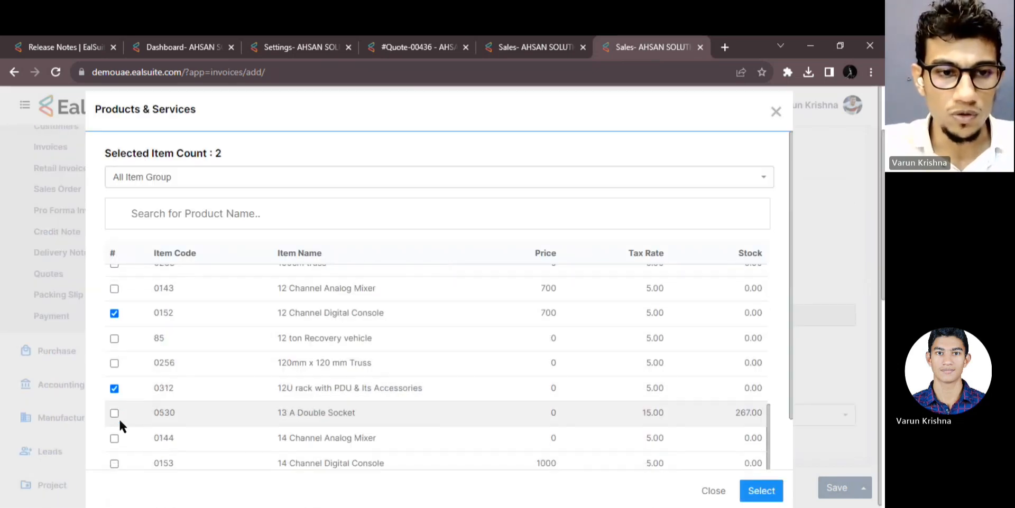
{"action": "left_click", "coordinate": [115, 438]}
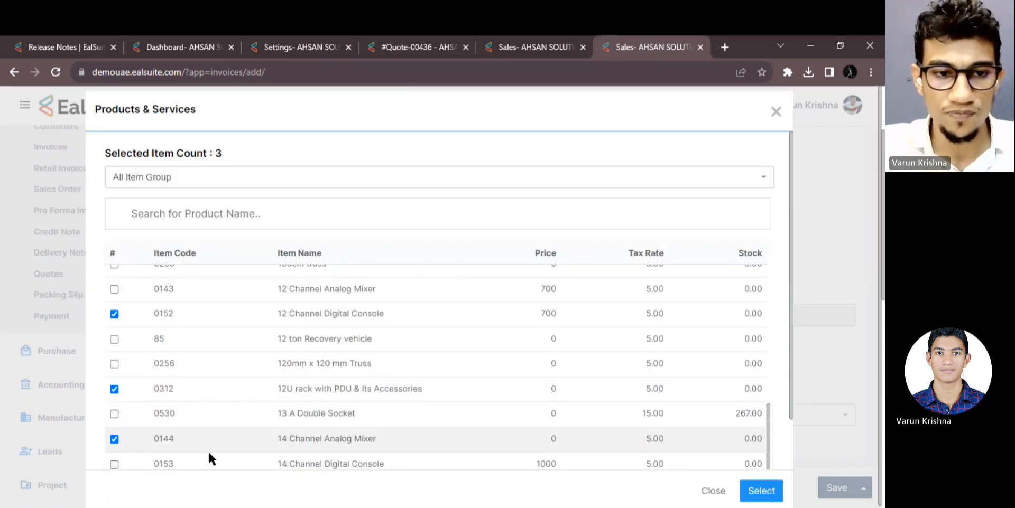
{"action": "left_click", "coordinate": [759, 491]}
Step: Set the item prices to 250 for the digital console, 350 for the 12U rack and 400 for the analog mixer
{"action": "scroll", "coordinate": [343, 314], "scroll_direction": "down", "scroll_amount": 2}
{"action": "scroll", "coordinate": [433, 309], "scroll_direction": "down", "scroll_amount": 3}
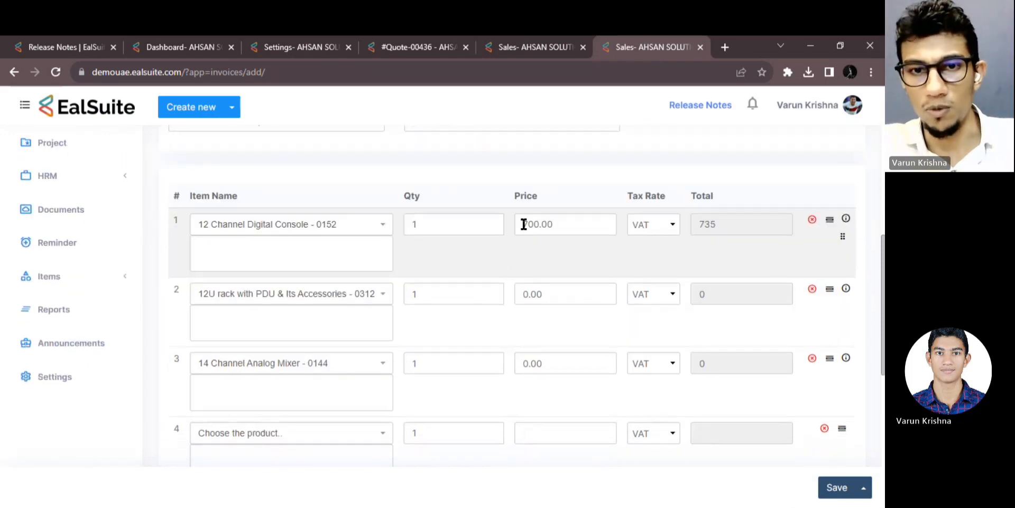
{"action": "left_click", "coordinate": [524, 224]}
{"action": "key", "text": "BackSpace"}
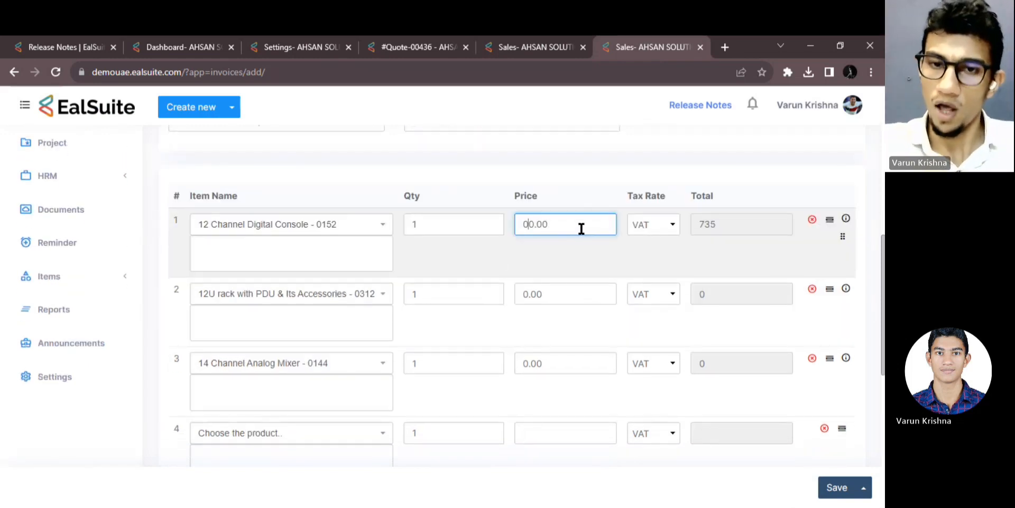
{"action": "key", "text": "Delete"}
{"action": "type", "text": "25"}
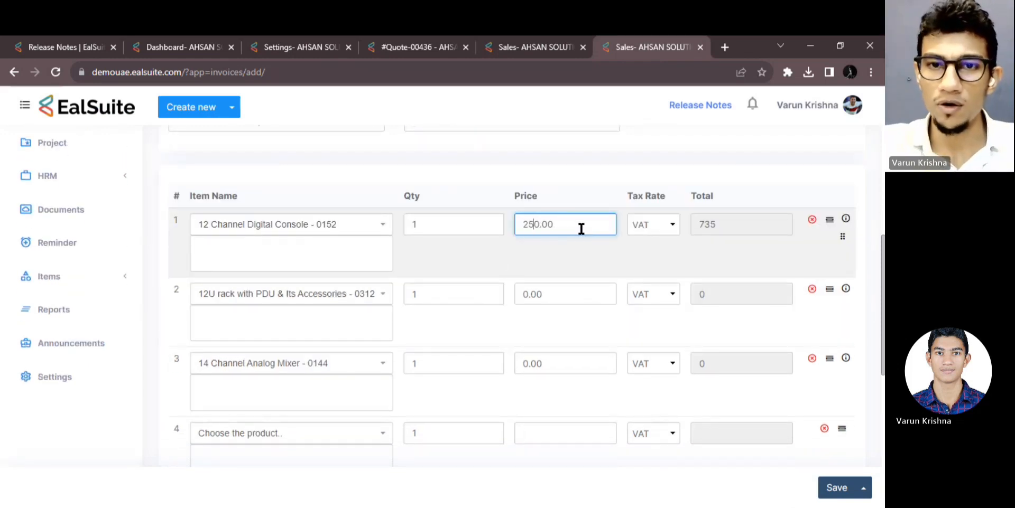
{"action": "left_click", "coordinate": [525, 165]}
{"action": "left_click", "coordinate": [522, 293]}
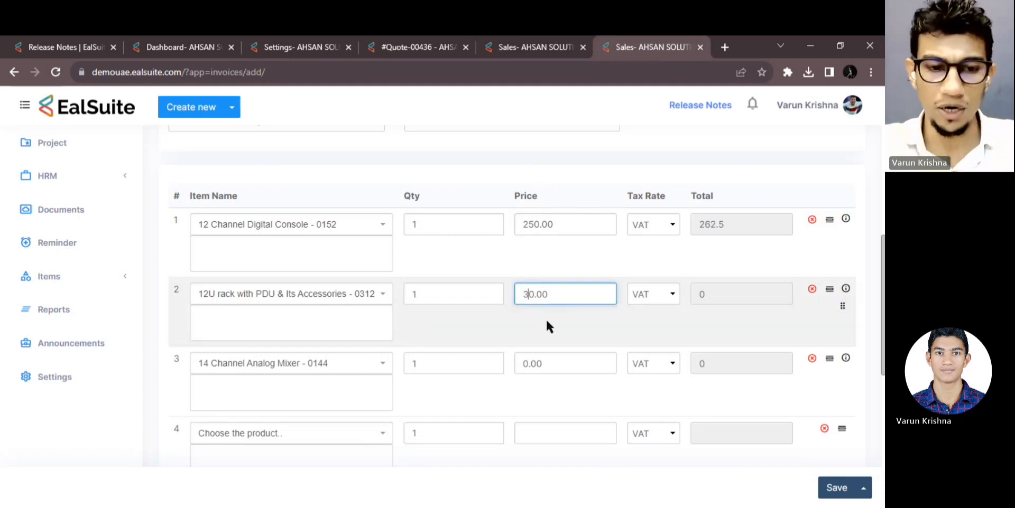
{"action": "left_click", "coordinate": [486, 151]}
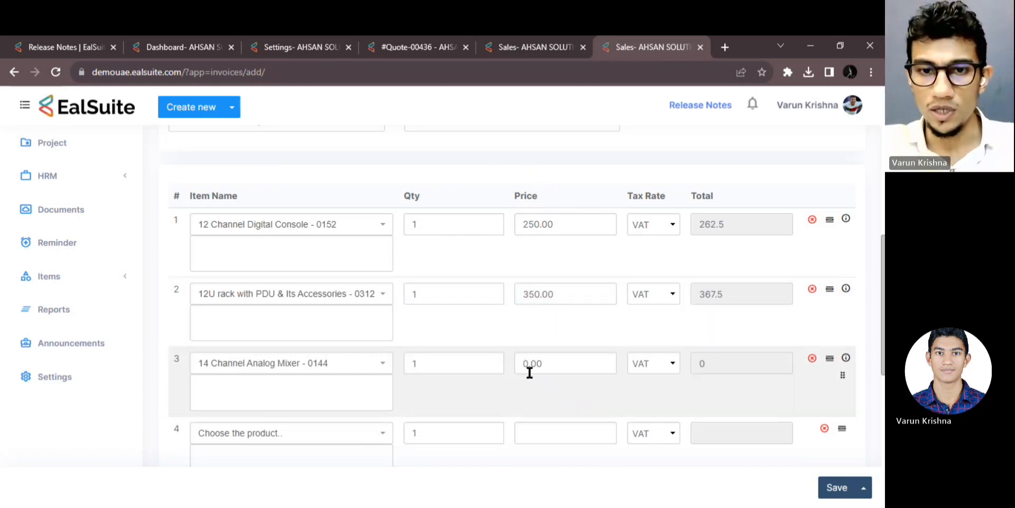
{"action": "left_click", "coordinate": [526, 365]}
{"action": "type", "text": "40"}
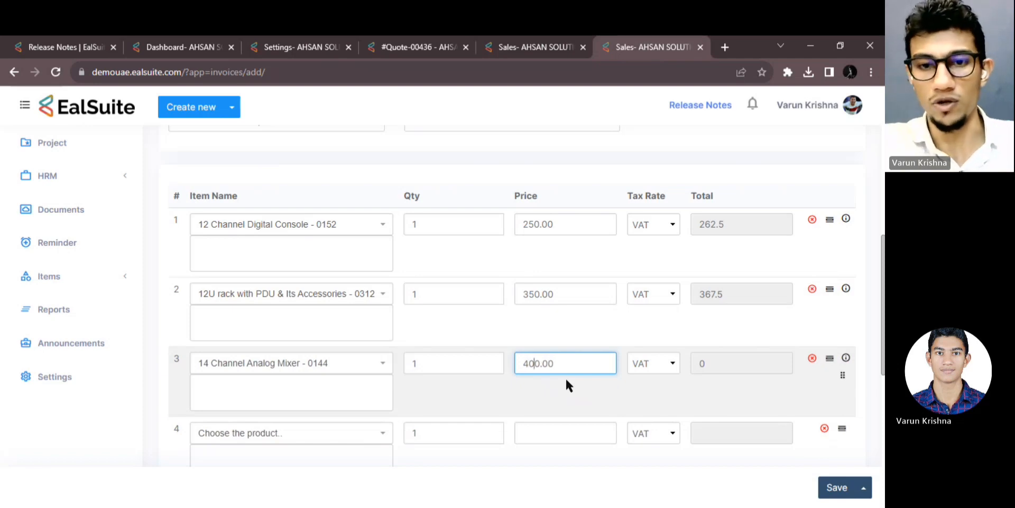
{"action": "left_click", "coordinate": [57, 423]}
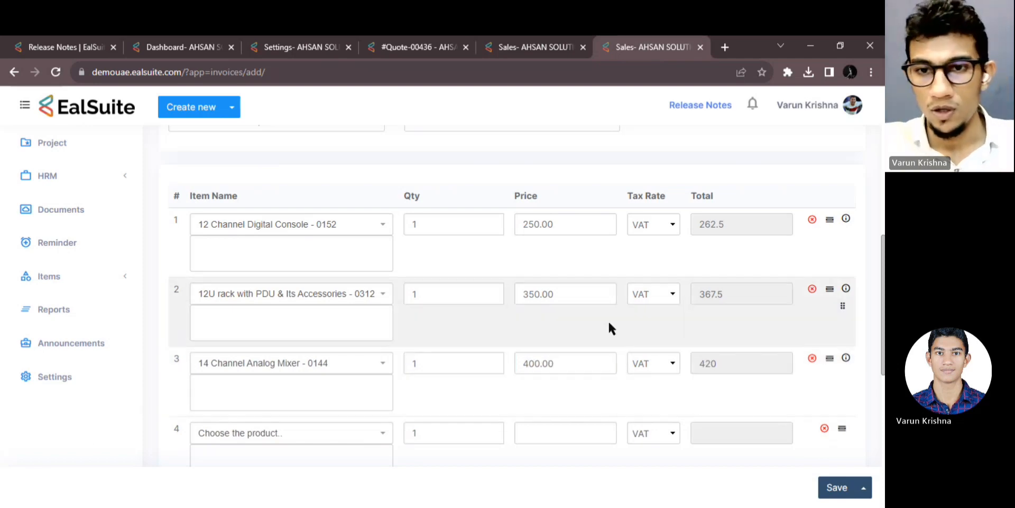
Step: Enter a fixed bill-wise discount of 100 in the invoice's totals section
{"action": "scroll", "coordinate": [608, 323], "scroll_direction": "down", "scroll_amount": 2}
{"action": "scroll", "coordinate": [607, 307], "scroll_direction": "down", "scroll_amount": 3}
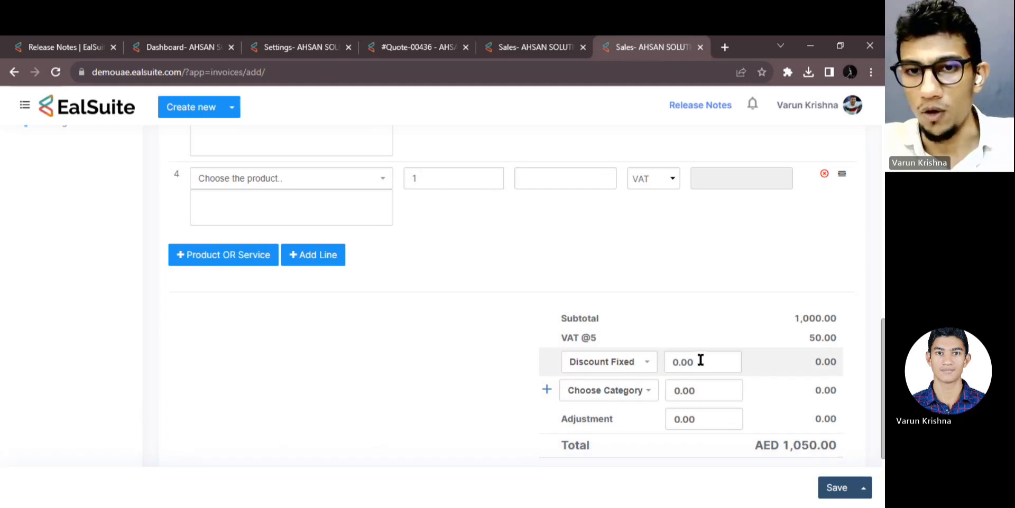
{"action": "scroll", "coordinate": [700, 360], "scroll_direction": "up", "scroll_amount": 3}
{"action": "scroll", "coordinate": [700, 360], "scroll_direction": "down", "scroll_amount": 3}
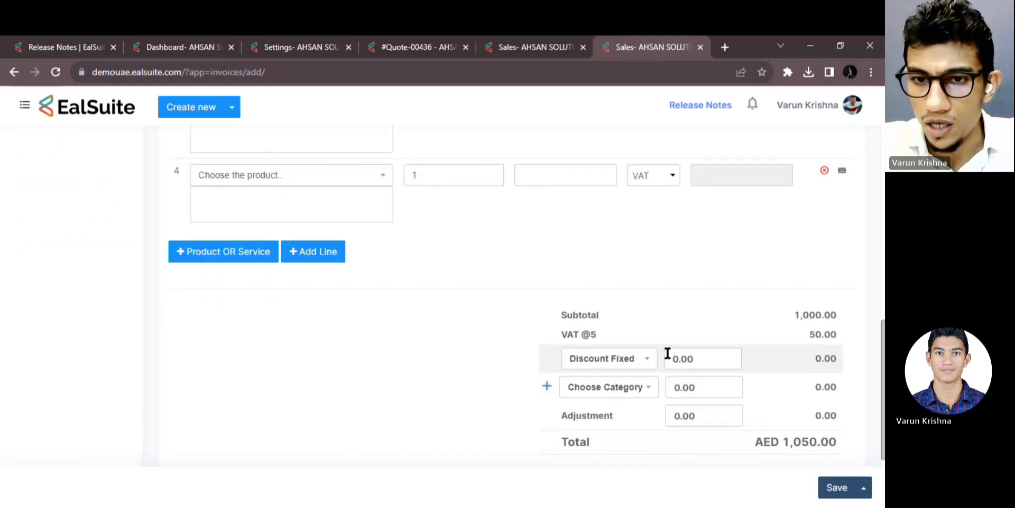
{"action": "left_click", "coordinate": [696, 359]}
{"action": "type", "text": "10"}
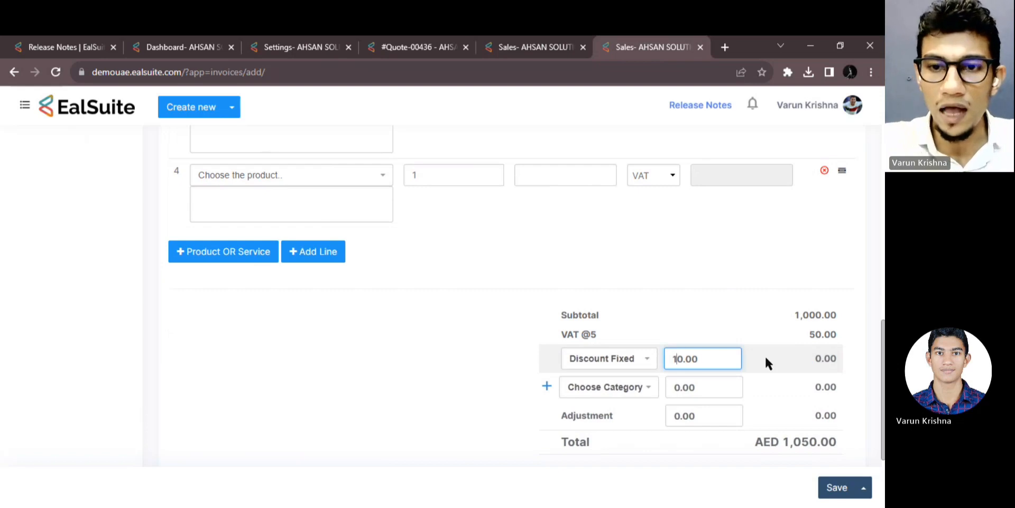
{"action": "left_click", "coordinate": [246, 370]}
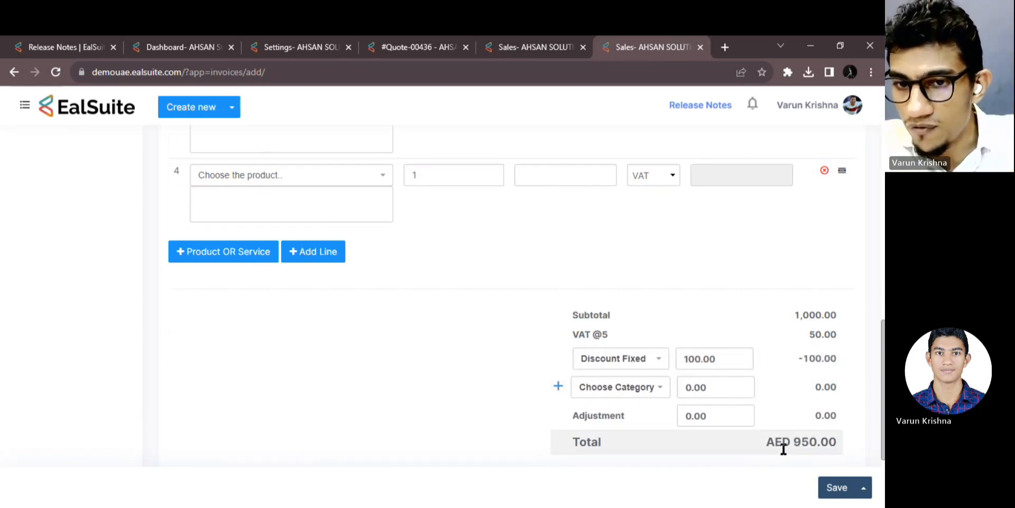
Step: Compare the invoice's total with the sales order's, and examine how the invoice's subtotal, VAT and after-tax discount are calculated
{"action": "left_click", "coordinate": [538, 47]}
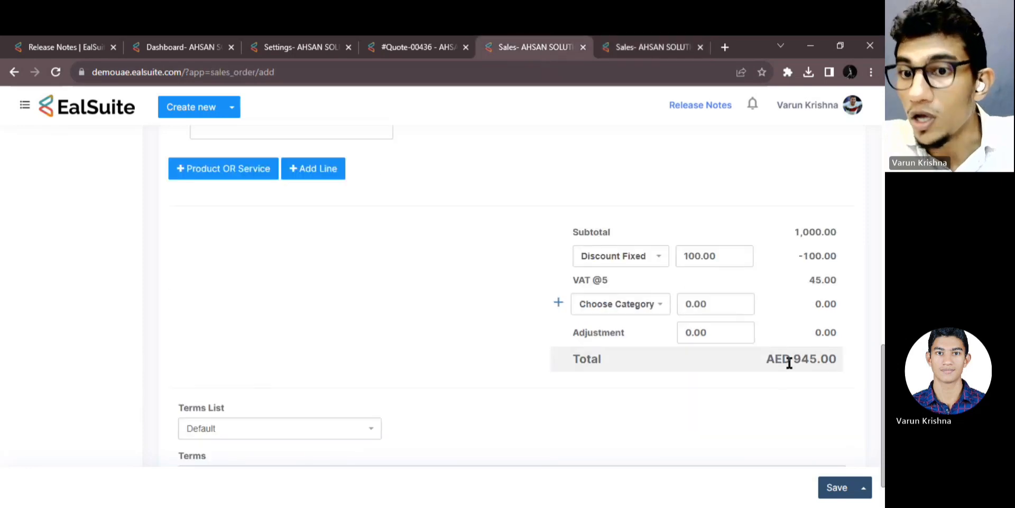
{"action": "left_click", "coordinate": [654, 49]}
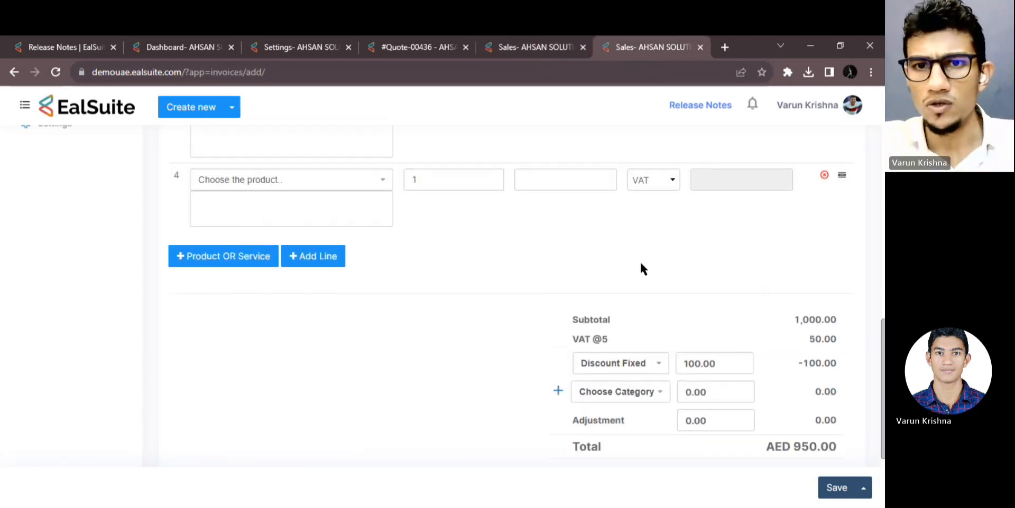
{"action": "scroll", "coordinate": [639, 261], "scroll_direction": "up", "scroll_amount": 5}
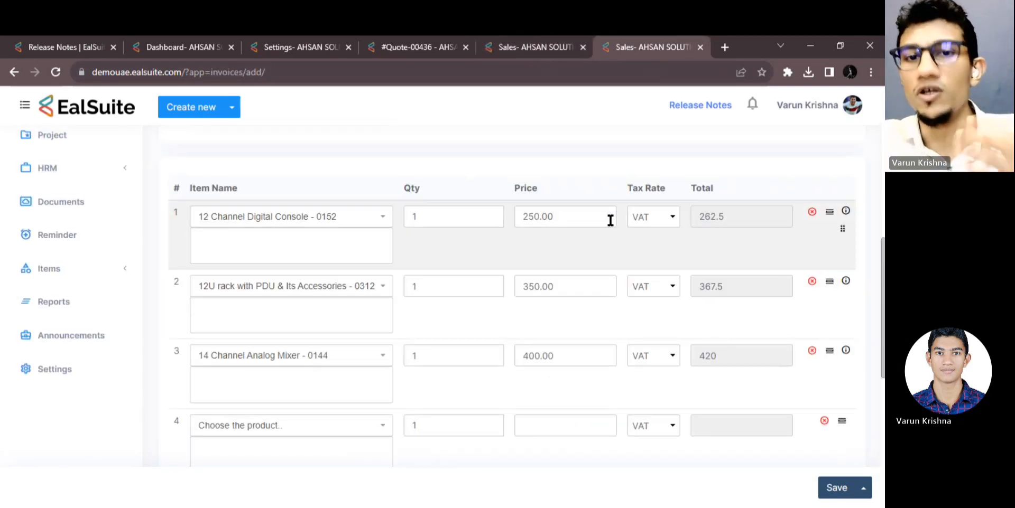
{"action": "scroll", "coordinate": [611, 220], "scroll_direction": "up", "scroll_amount": 2}
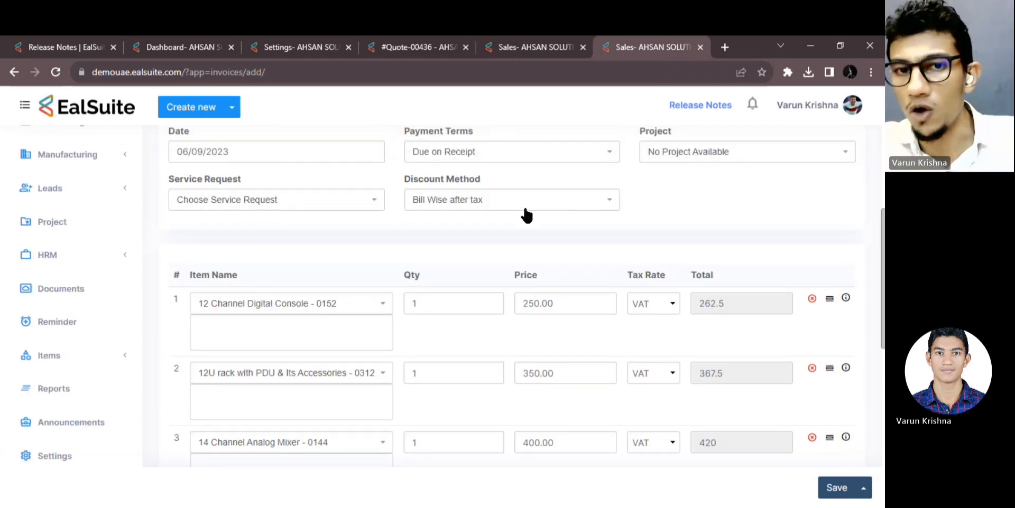
{"action": "scroll", "coordinate": [559, 242], "scroll_direction": "down", "scroll_amount": 7}
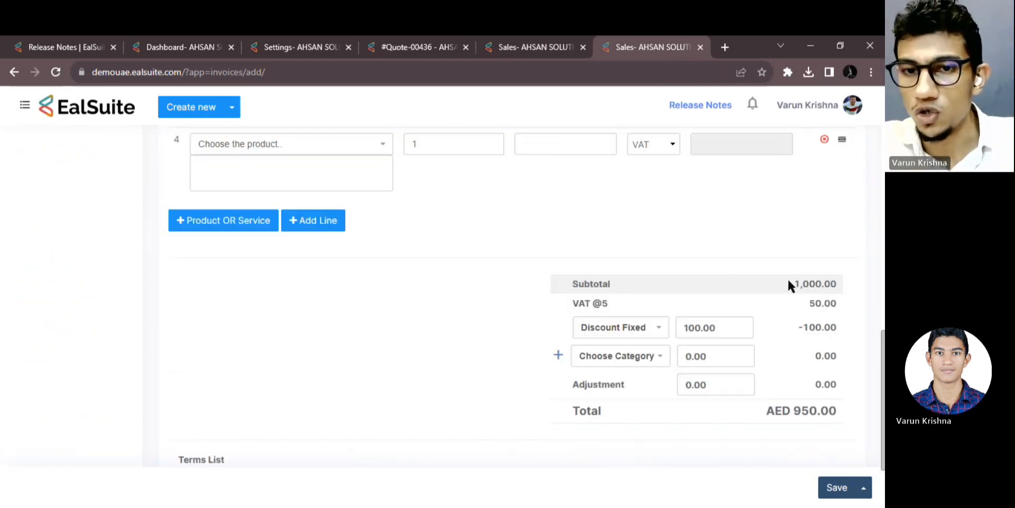
{"action": "left_click_drag", "start_coordinate": [795, 283], "coordinate": [831, 284]}
{"action": "left_click", "coordinate": [866, 251]}
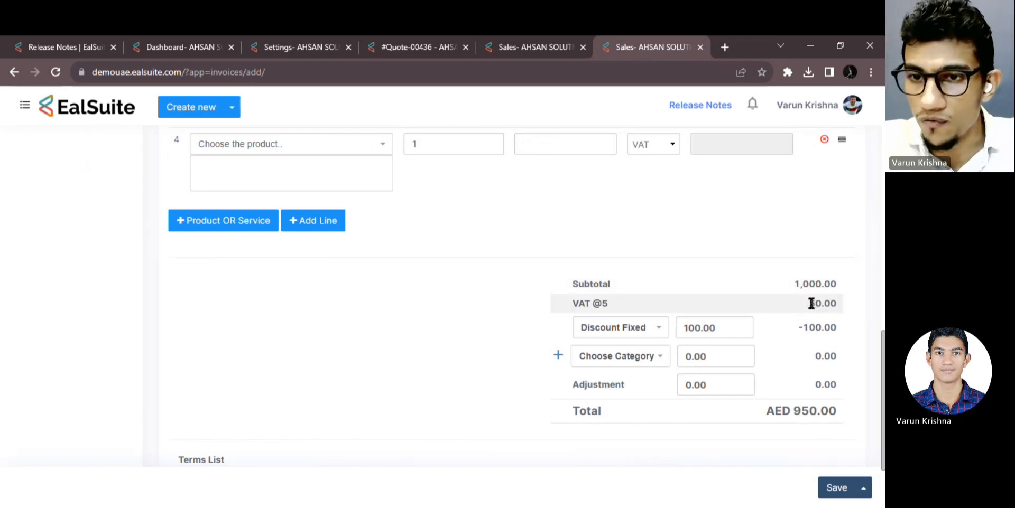
{"action": "left_click", "coordinate": [850, 295]}
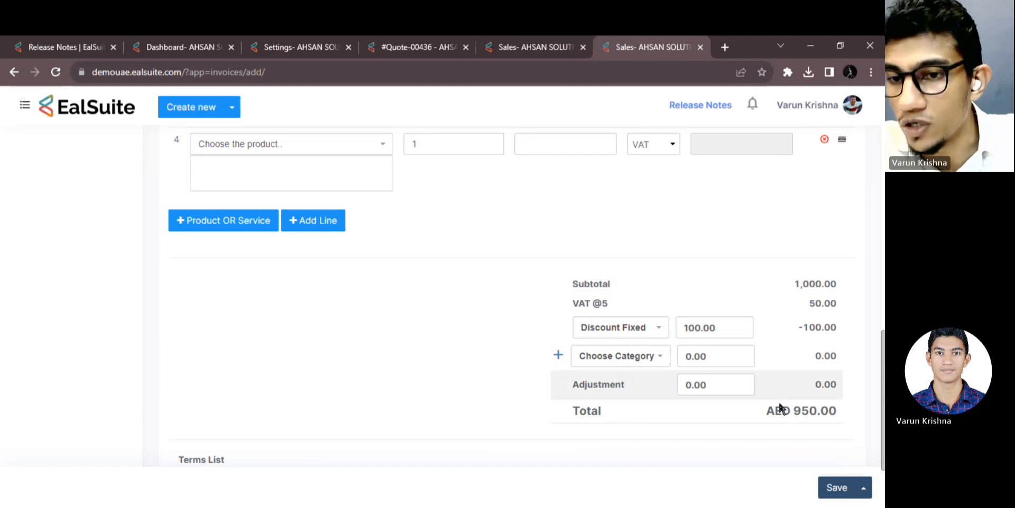
Step: Revisit the sales order, the saved quote and the Discount Preferences page to compare the discount methods of the modules
{"action": "left_click", "coordinate": [536, 46]}
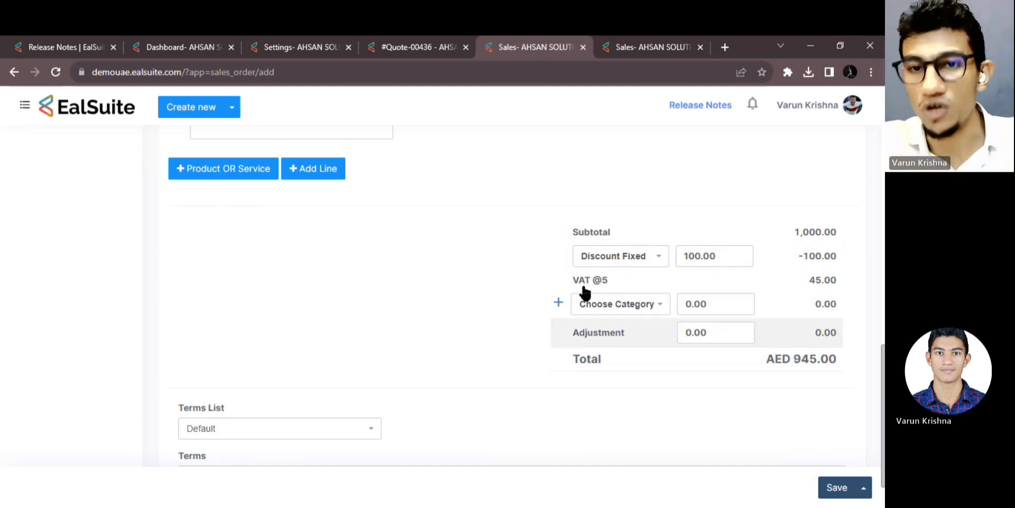
{"action": "scroll", "coordinate": [568, 248], "scroll_direction": "up", "scroll_amount": 5}
{"action": "left_click", "coordinate": [393, 48]}
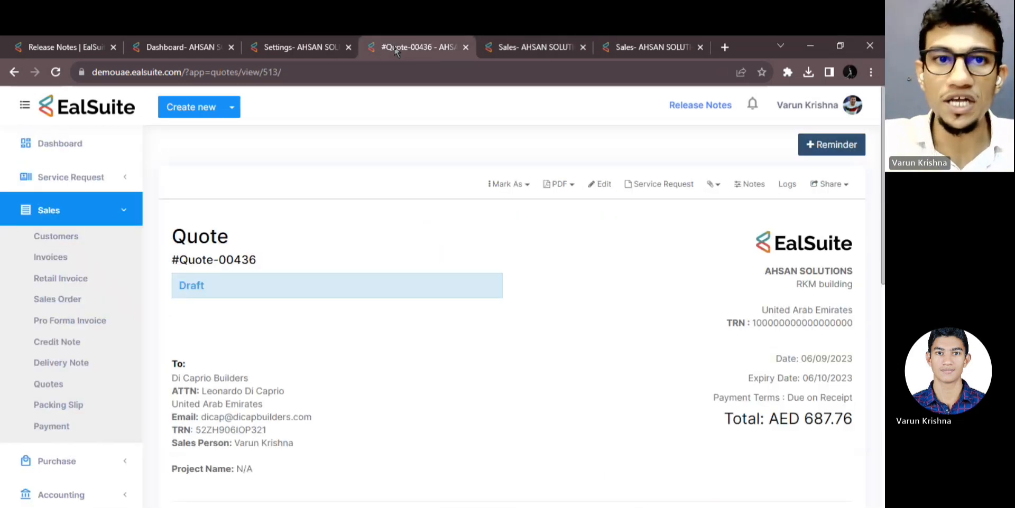
{"action": "left_click", "coordinate": [304, 49]}
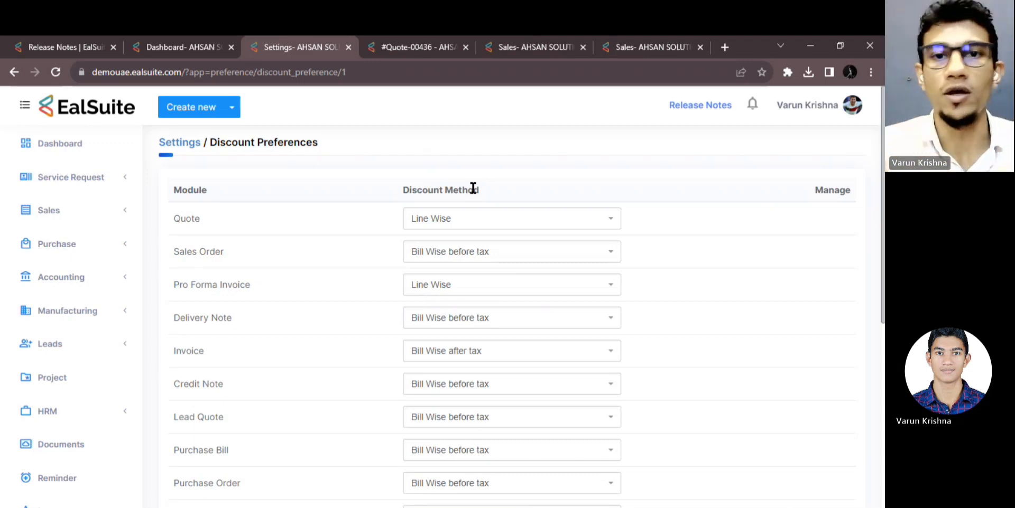
Step: Recheck the sales order's line discounts and totals, and close the order without saving it
{"action": "left_click", "coordinate": [526, 47]}
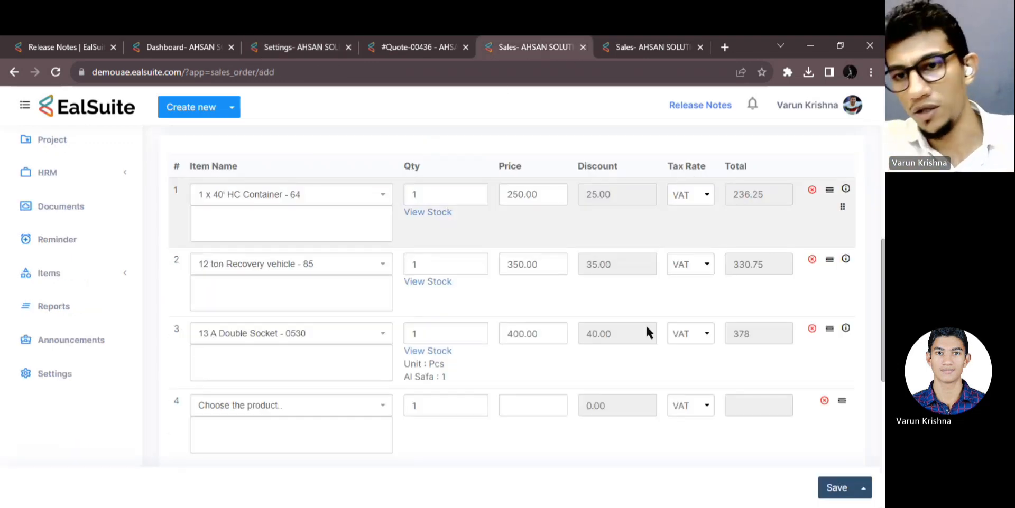
{"action": "scroll", "coordinate": [647, 359], "scroll_direction": "down", "scroll_amount": 2}
{"action": "scroll", "coordinate": [650, 391], "scroll_direction": "down", "scroll_amount": 4}
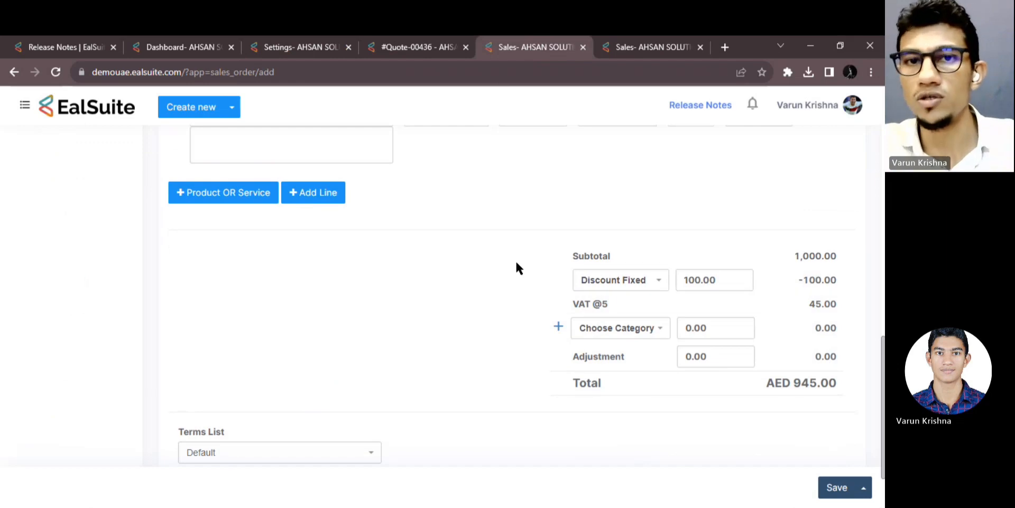
{"action": "scroll", "coordinate": [517, 268], "scroll_direction": "up", "scroll_amount": 3}
{"action": "scroll", "coordinate": [534, 244], "scroll_direction": "up", "scroll_amount": 3}
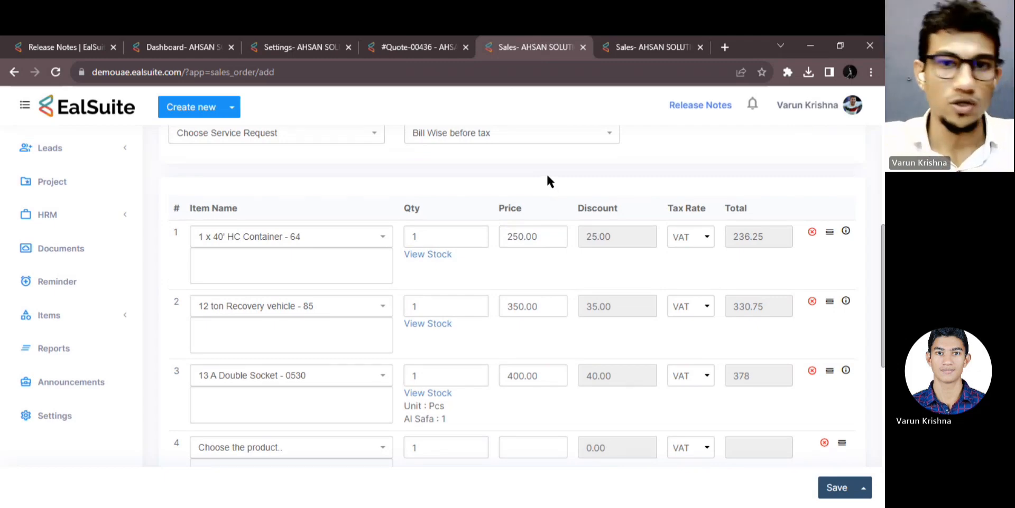
{"action": "left_click", "coordinate": [582, 48]}
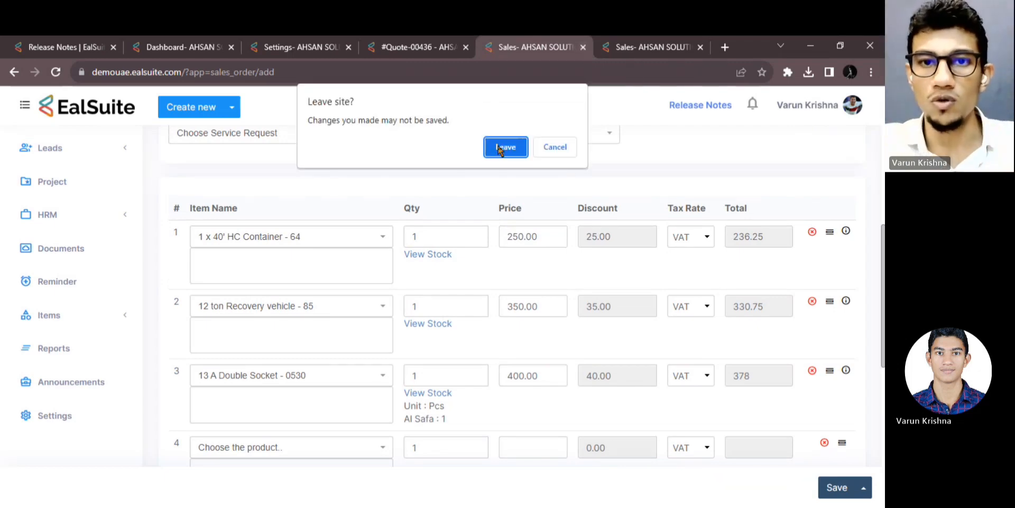
{"action": "left_click", "coordinate": [506, 148]}
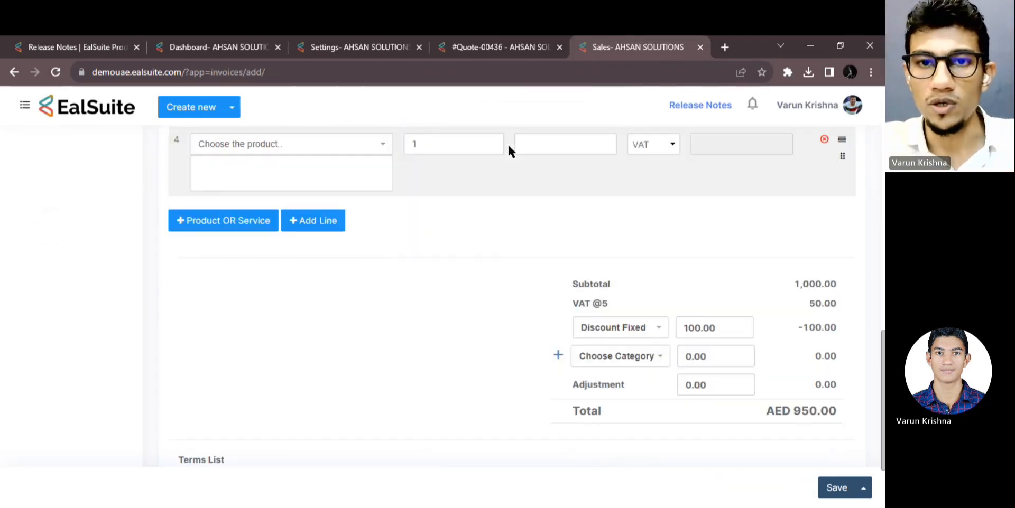